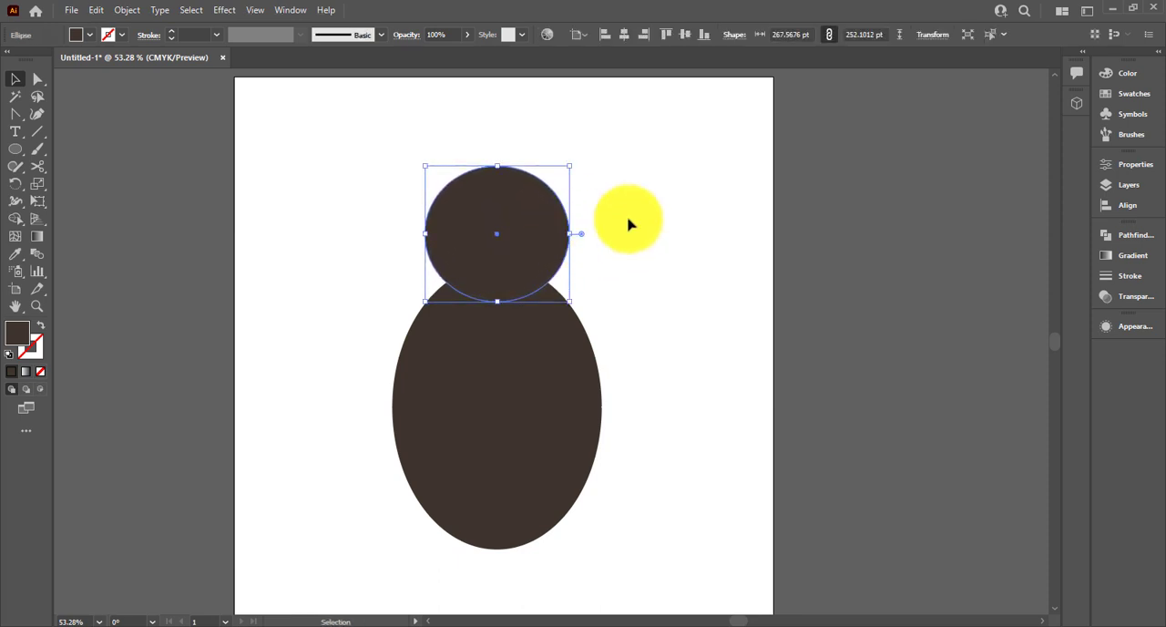
Draw a horizontal straight line to the right of the bee's head and body with the Line Segment tool
left_click(768, 256)
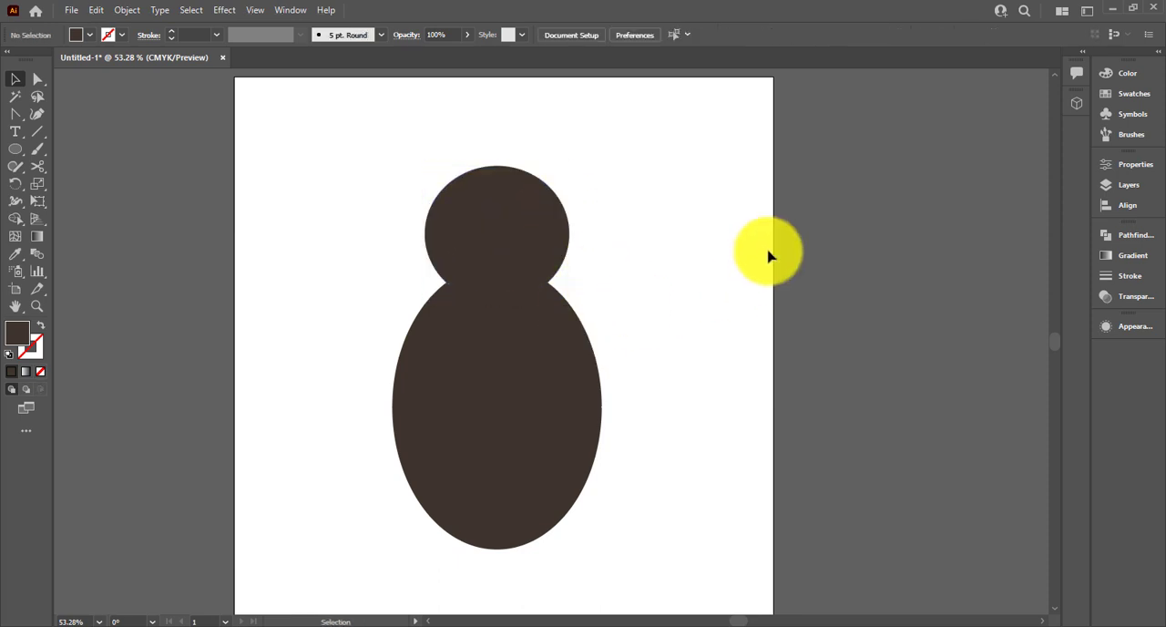
left_click(38, 131)
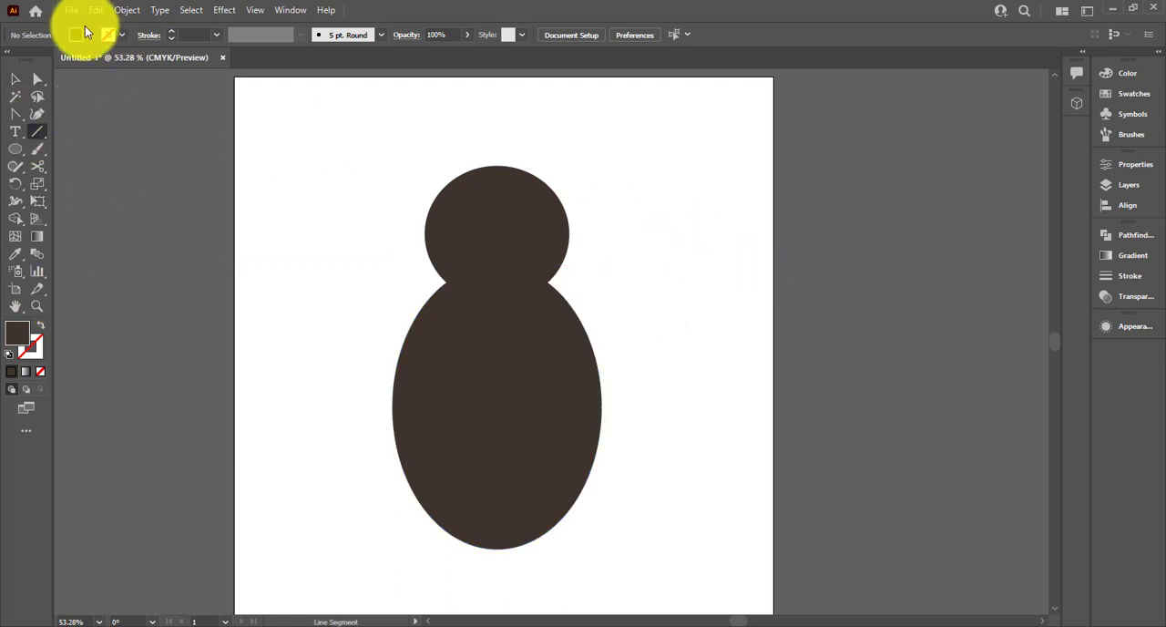
left_click(79, 35)
left_click(122, 90)
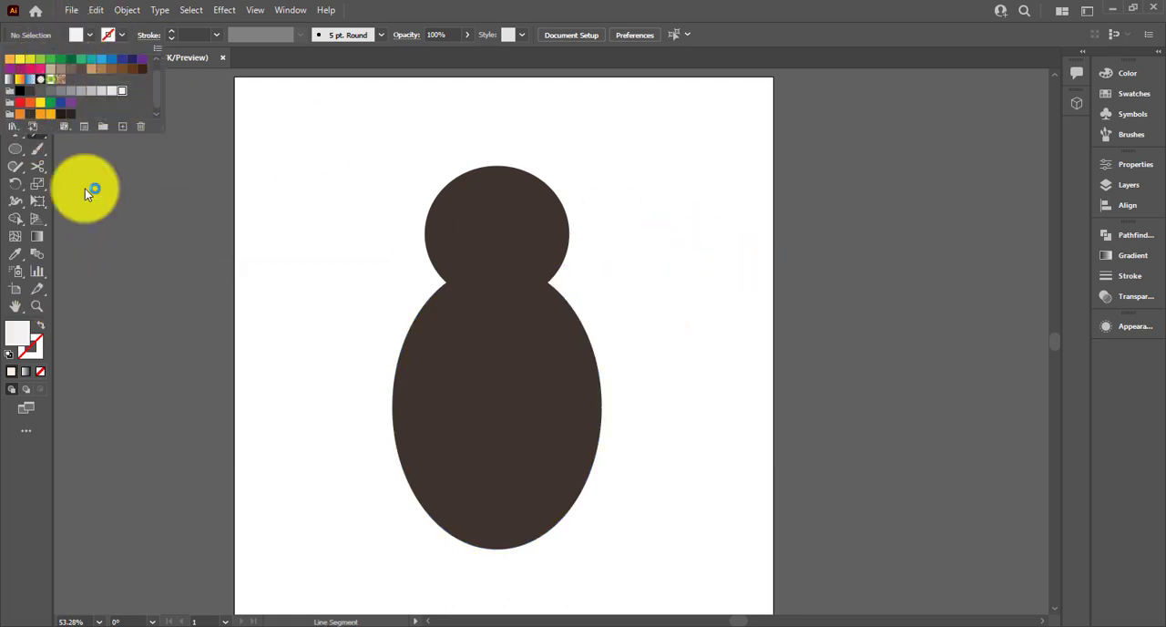
left_click_drag(708, 281, 985, 280)
left_click(14, 80)
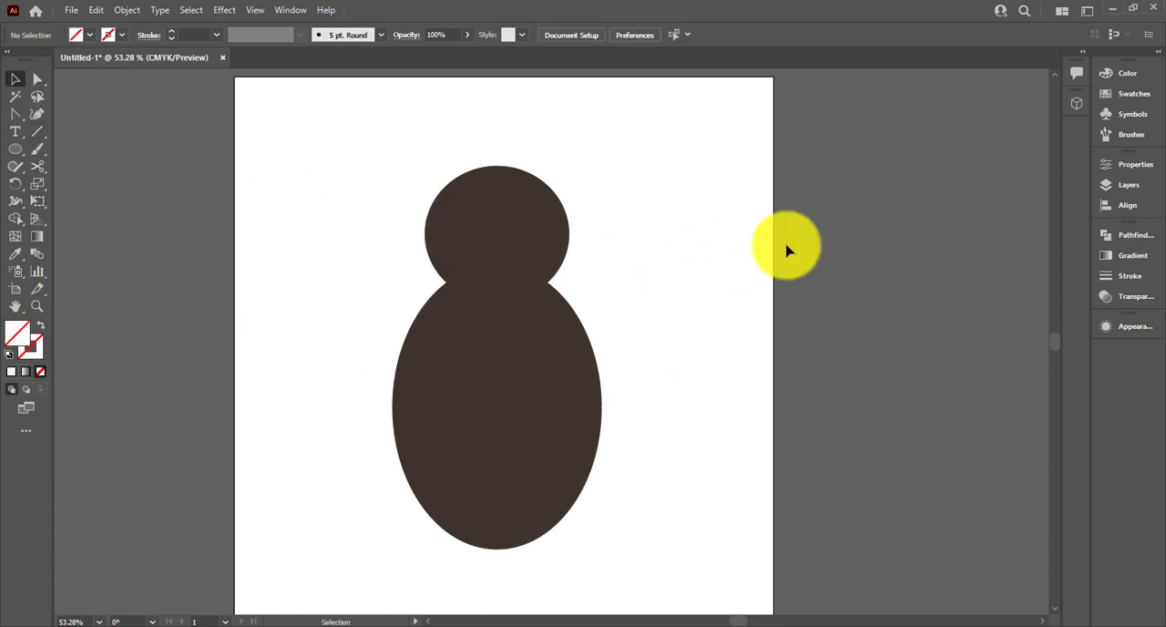
Set the stroke colour of the horizontal line to white
left_click(107, 34)
left_click(36, 61)
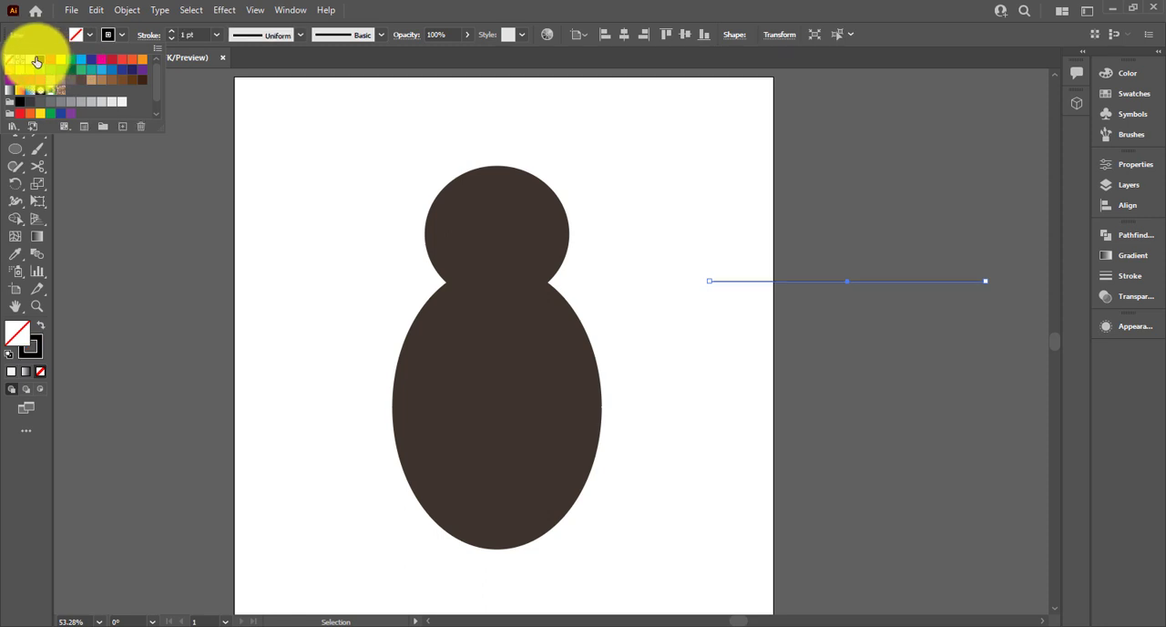
left_click(33, 67)
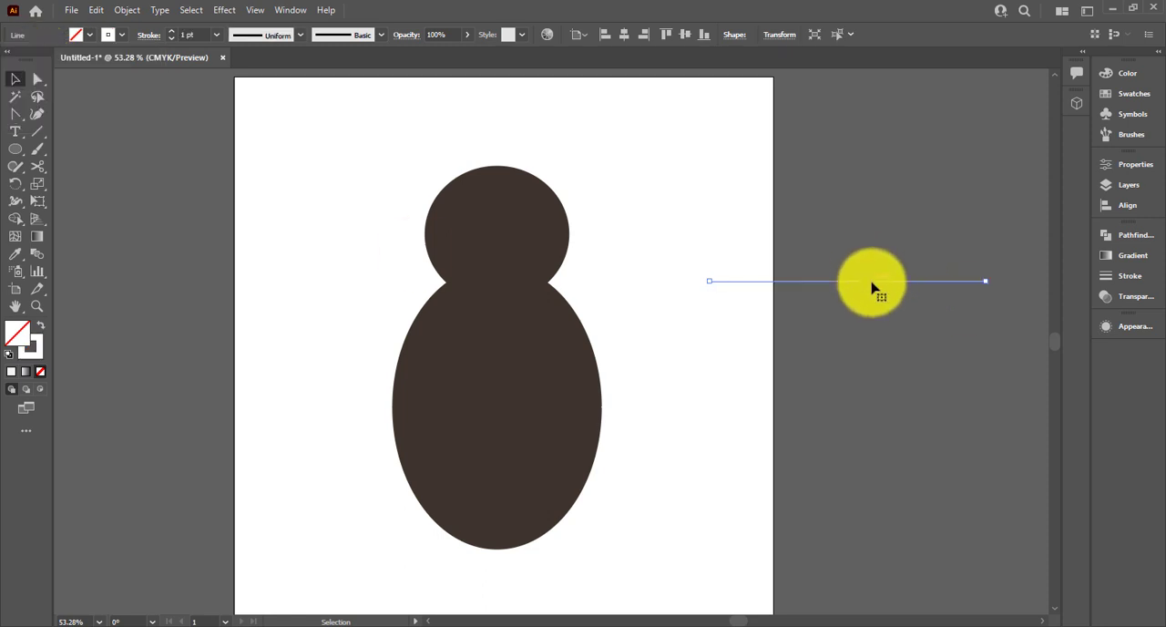
Duplicate the white line downward to make four evenly spaced horizontal lines, and group them
left_click_drag(872, 288, 874, 335)
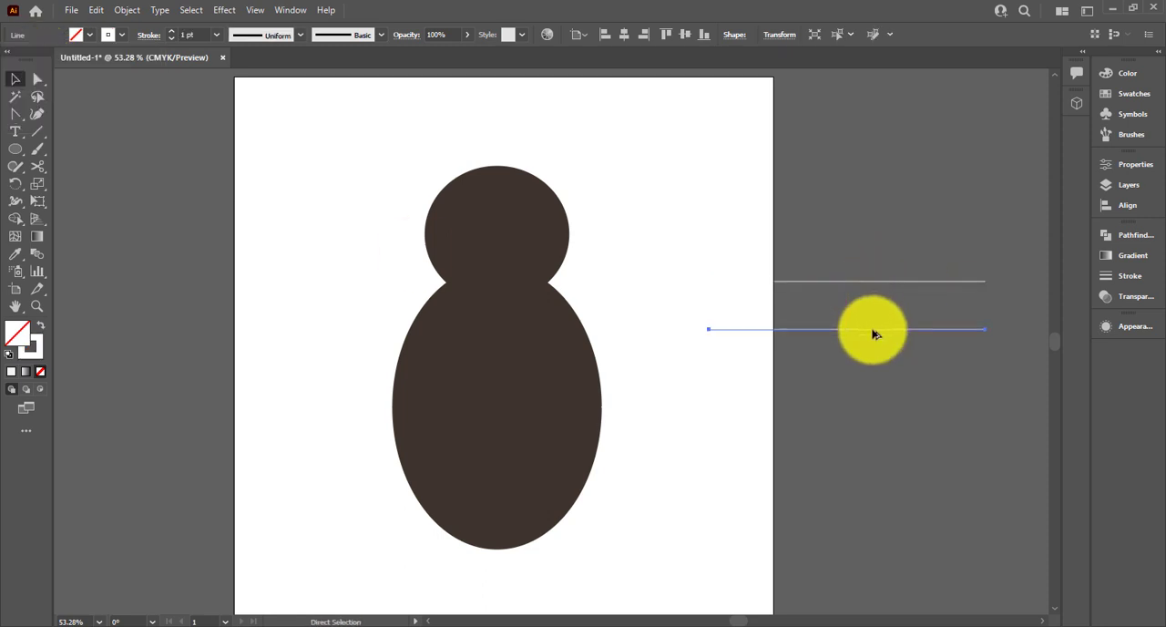
key("ctrl+d")
left_click_drag(878, 216, 908, 441)
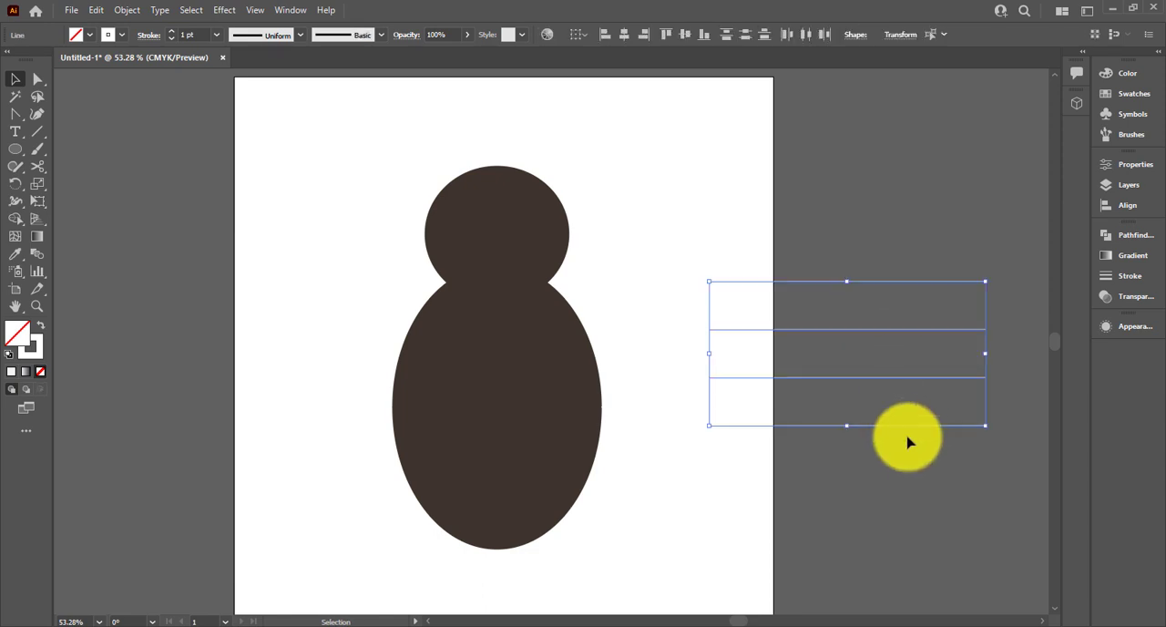
left_click(904, 456)
left_click_drag(826, 242, 854, 435)
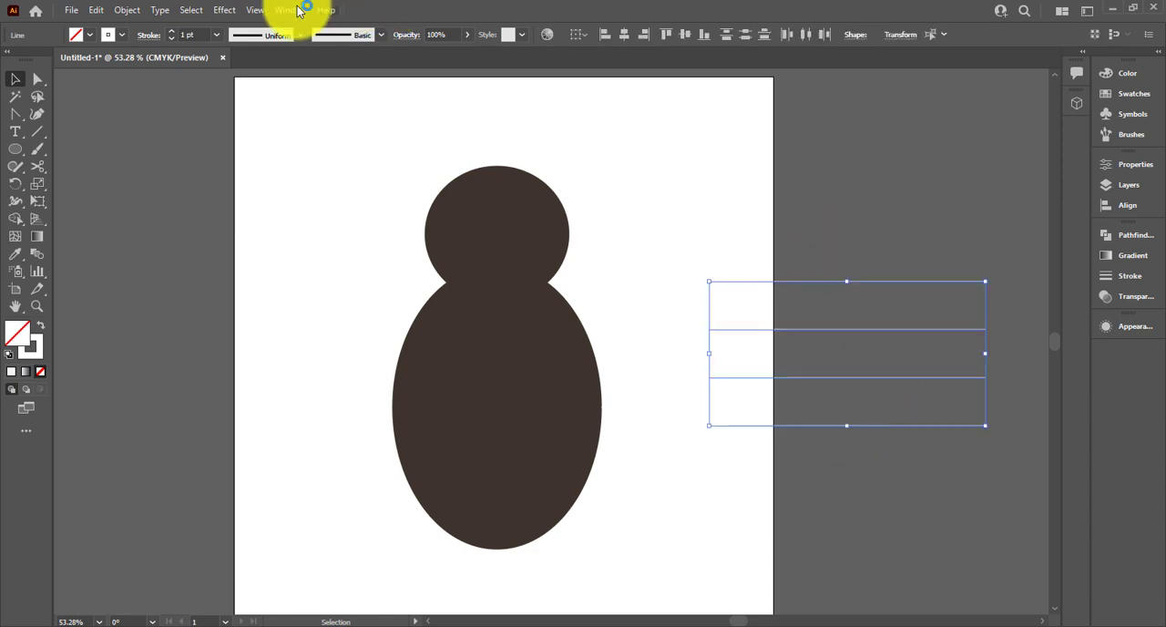
left_click(239, 11)
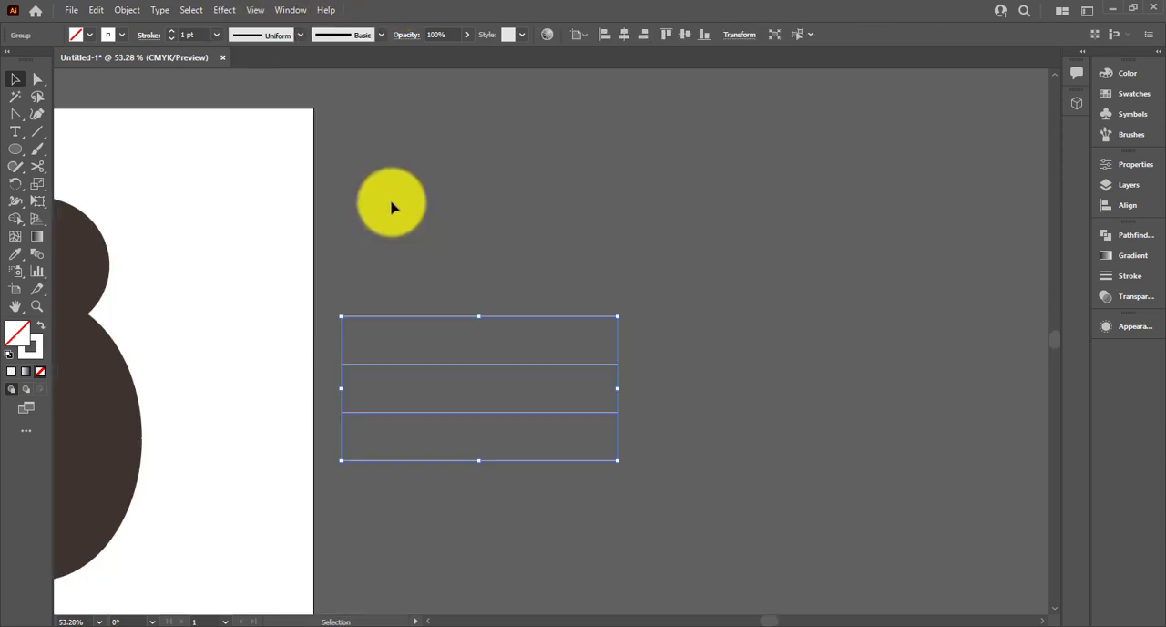
Apply a horizontal Bulge warp with a 50% bend to the group of four lines
left_click(392, 207)
left_click(513, 460)
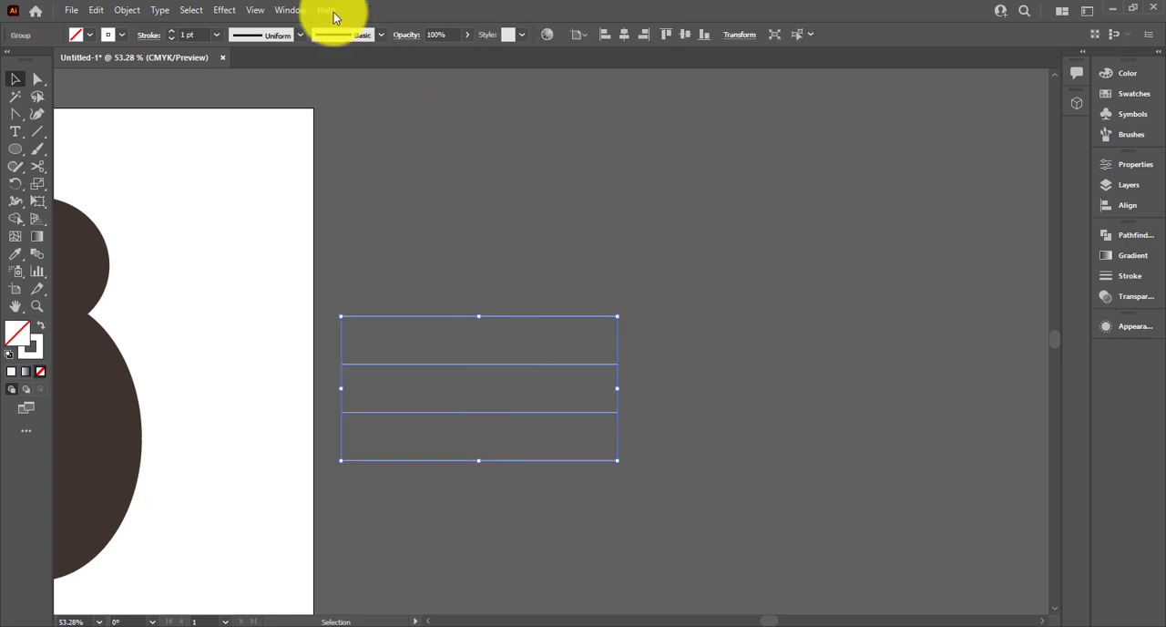
left_click(230, 11)
mouse_move(287, 195)
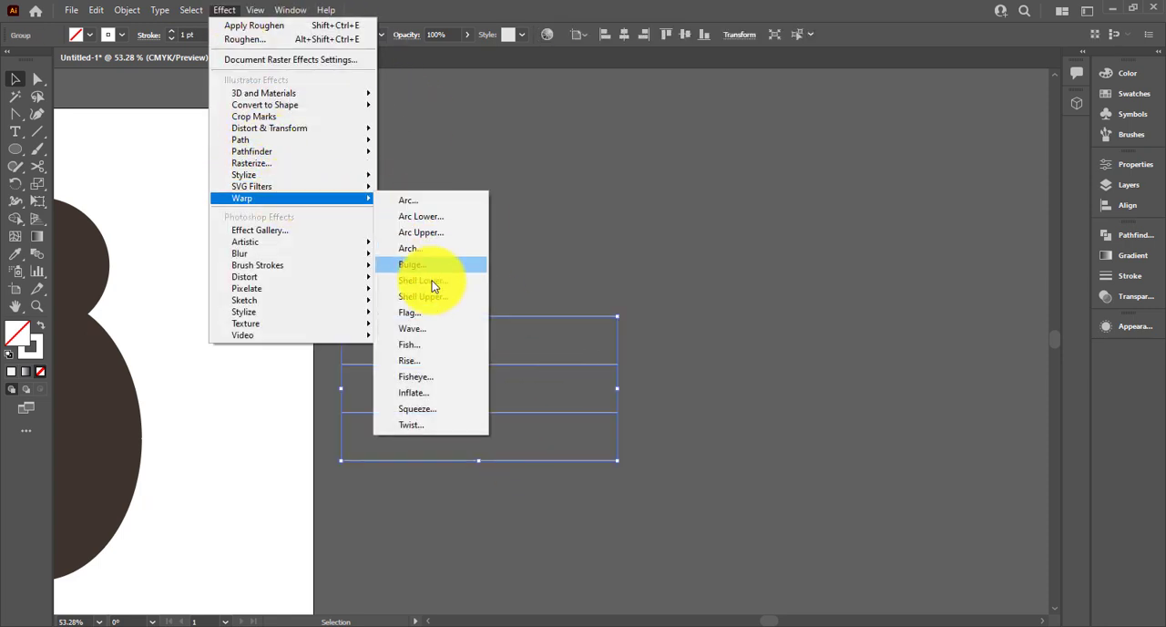
left_click(455, 314)
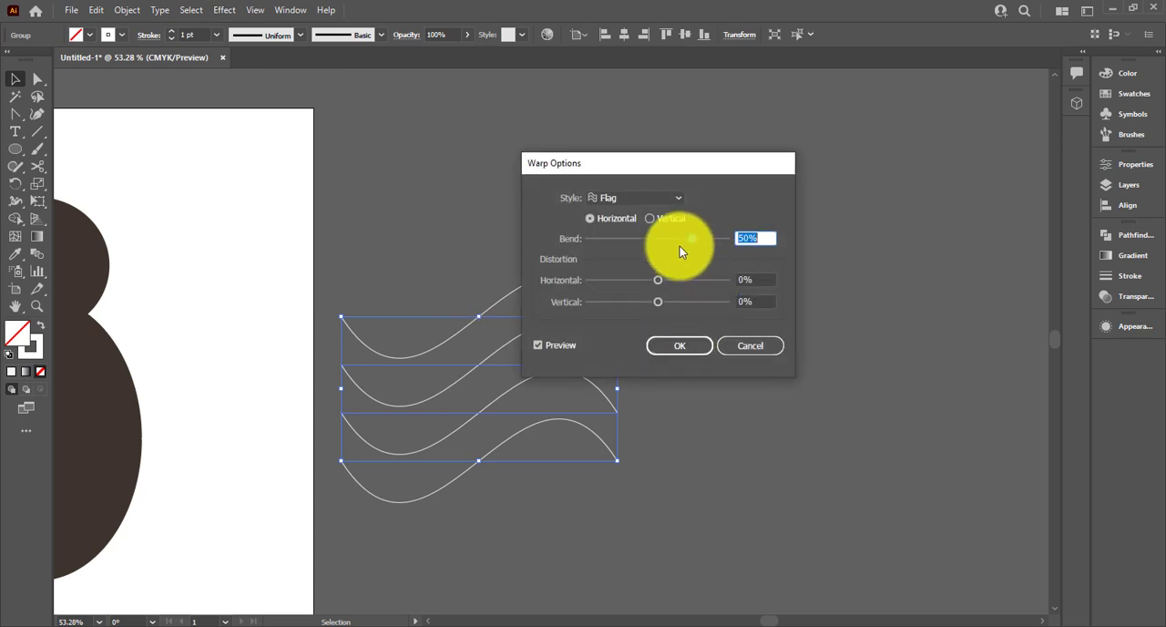
left_click(638, 197)
left_click(631, 287)
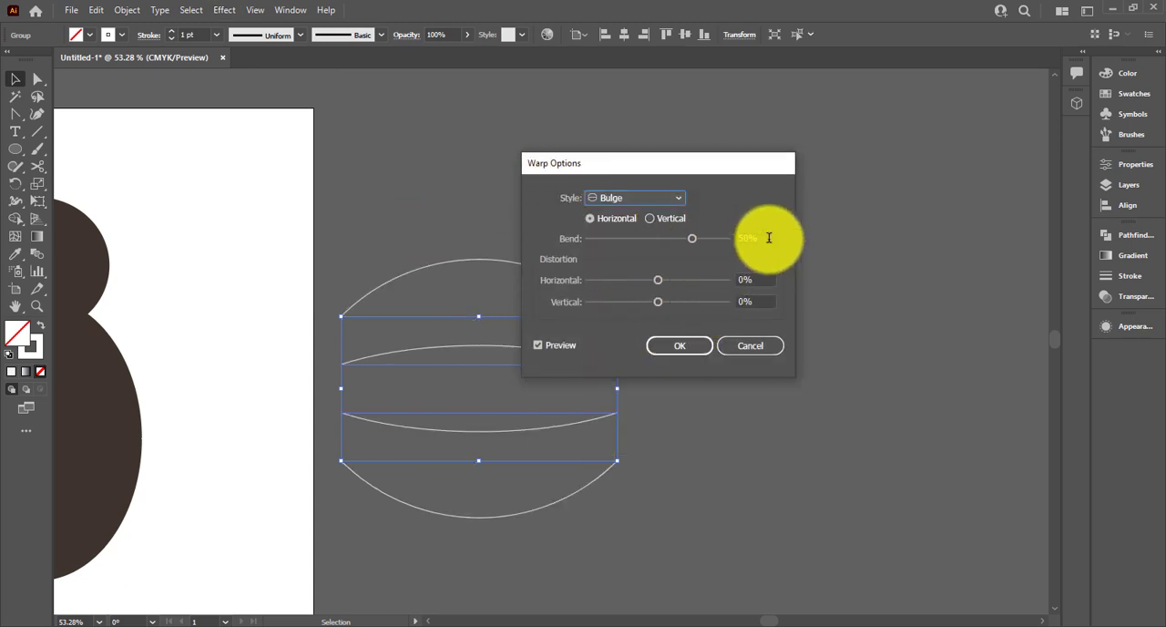
left_click(697, 346)
Move the warped lines onto the large body ellipse and resize them wider and flatter so all four cross the body
left_click_drag(446, 365, 824, 334)
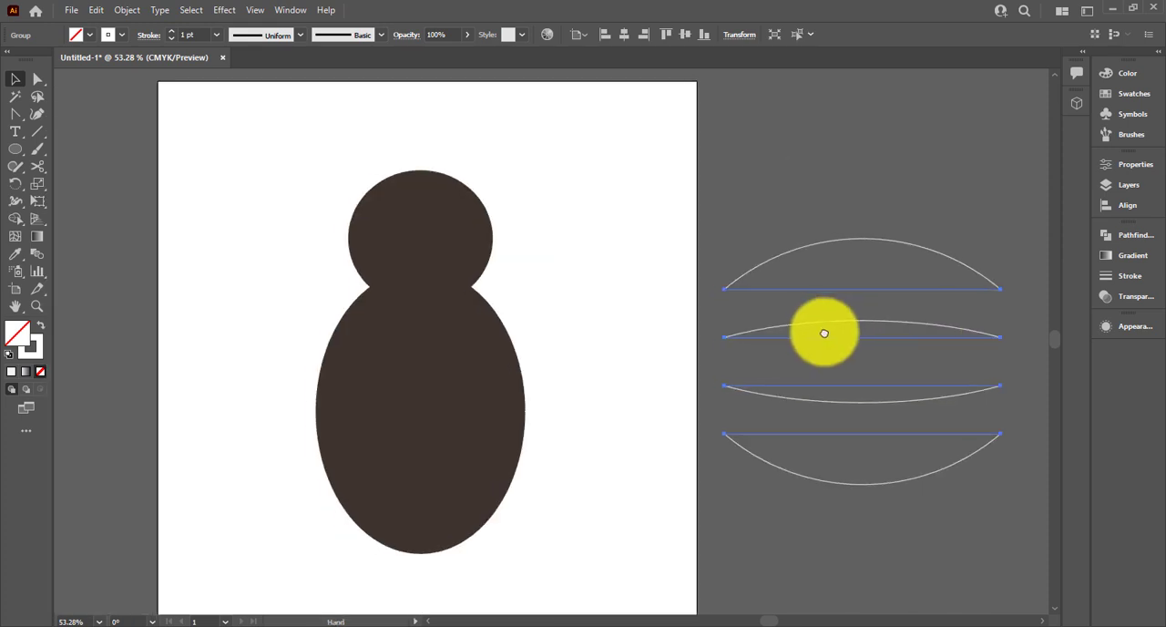
left_click(713, 377)
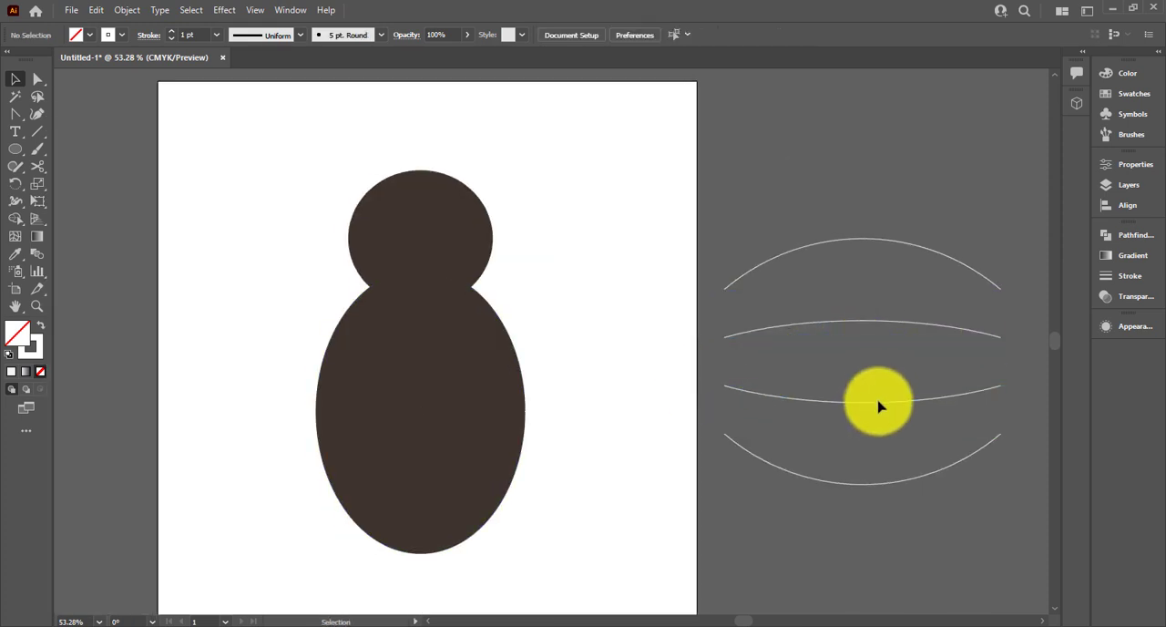
left_click_drag(881, 409, 432, 460)
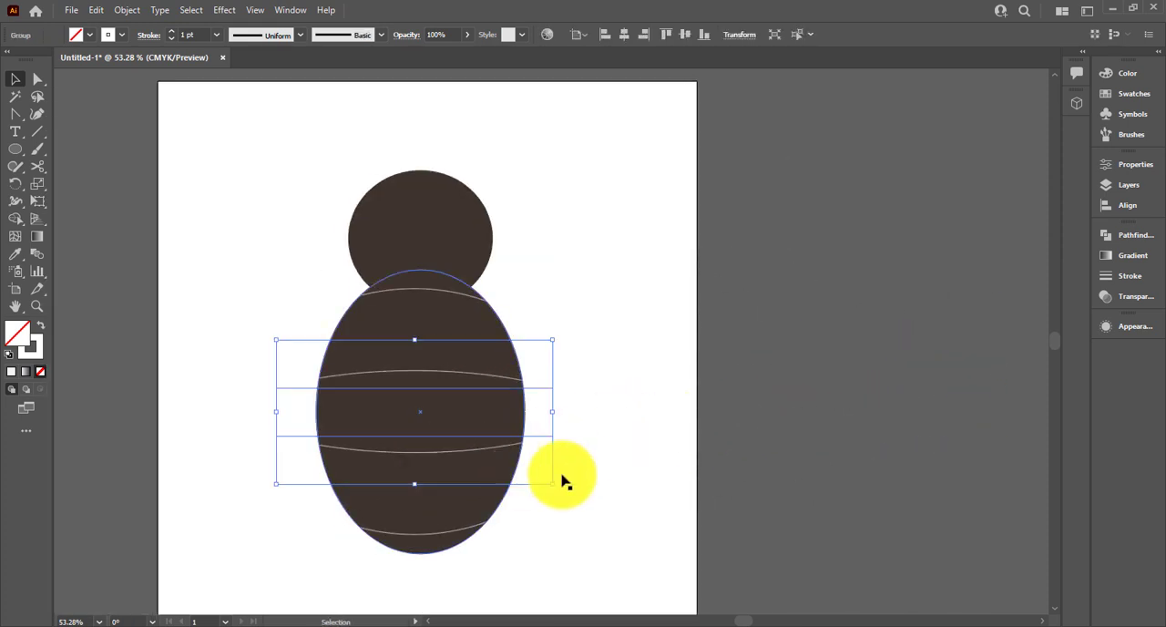
left_click_drag(555, 413, 625, 412)
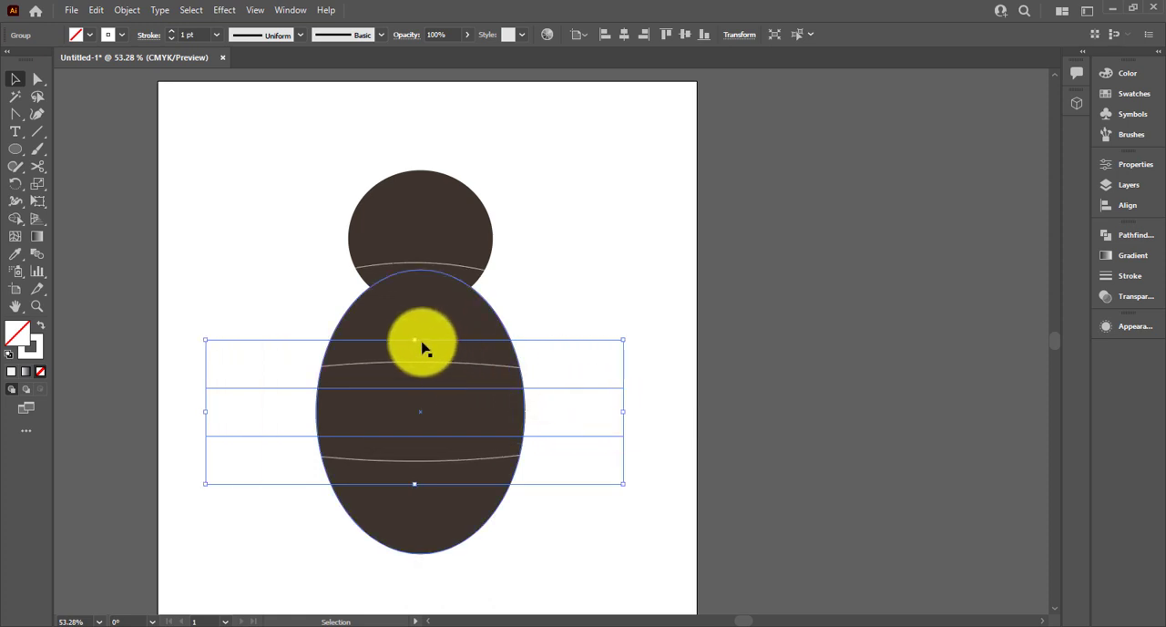
left_click_drag(415, 341, 419, 390)
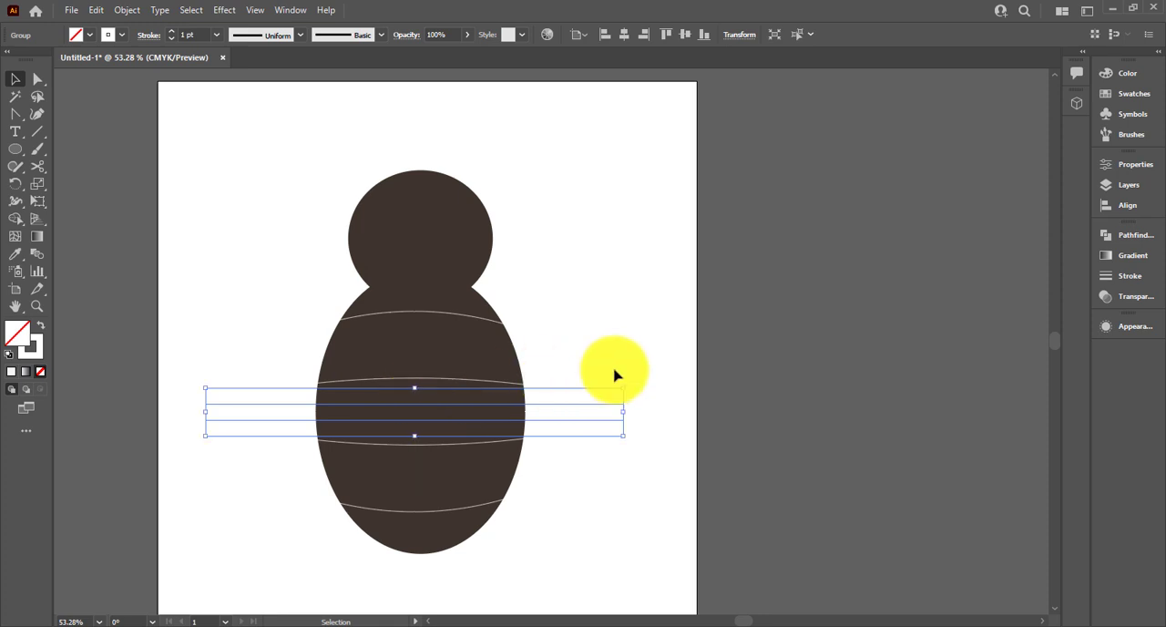
Expand the appearance of the warped lines and divide the body ellipse along them with Pathfinder Divide
left_click(126, 9)
left_click(156, 201)
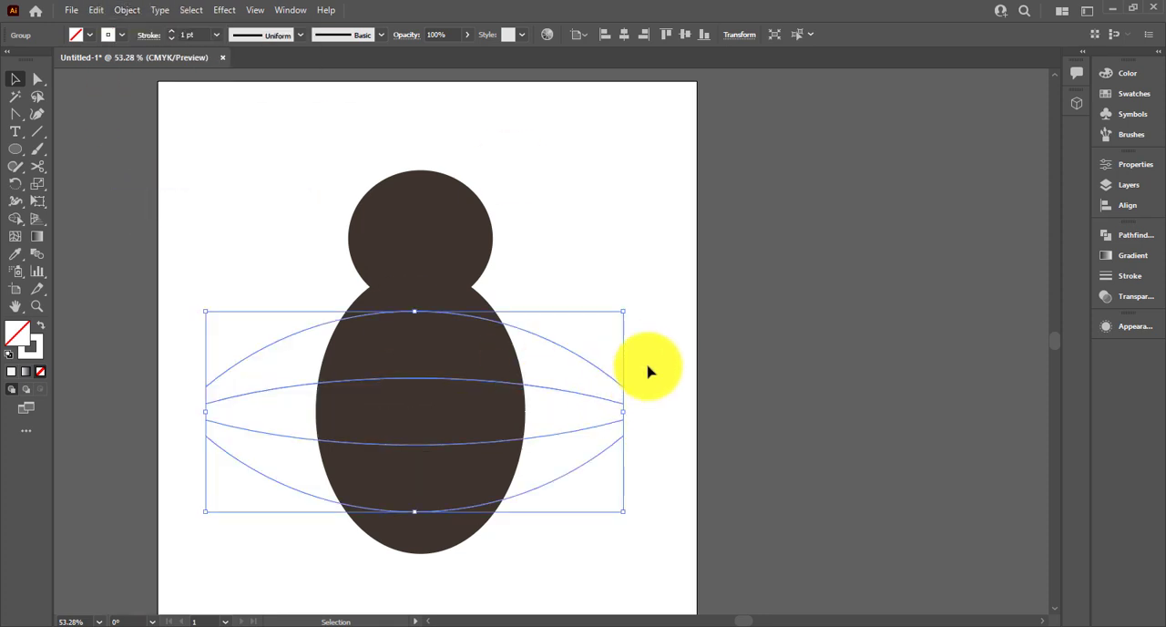
left_click_drag(656, 327, 251, 523)
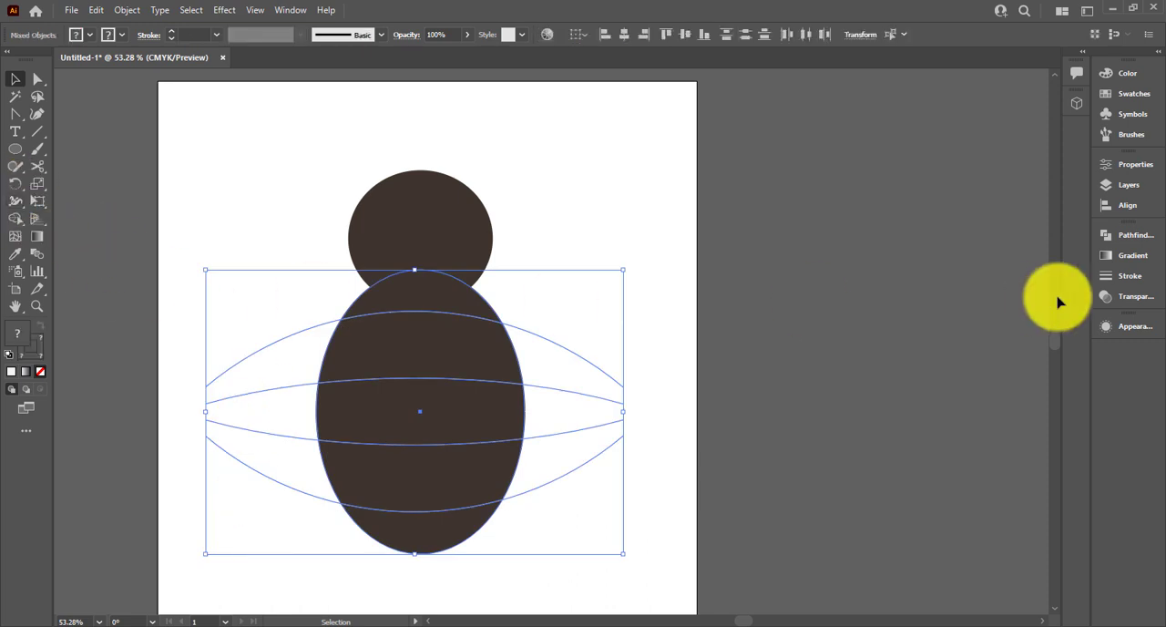
left_click(1122, 235)
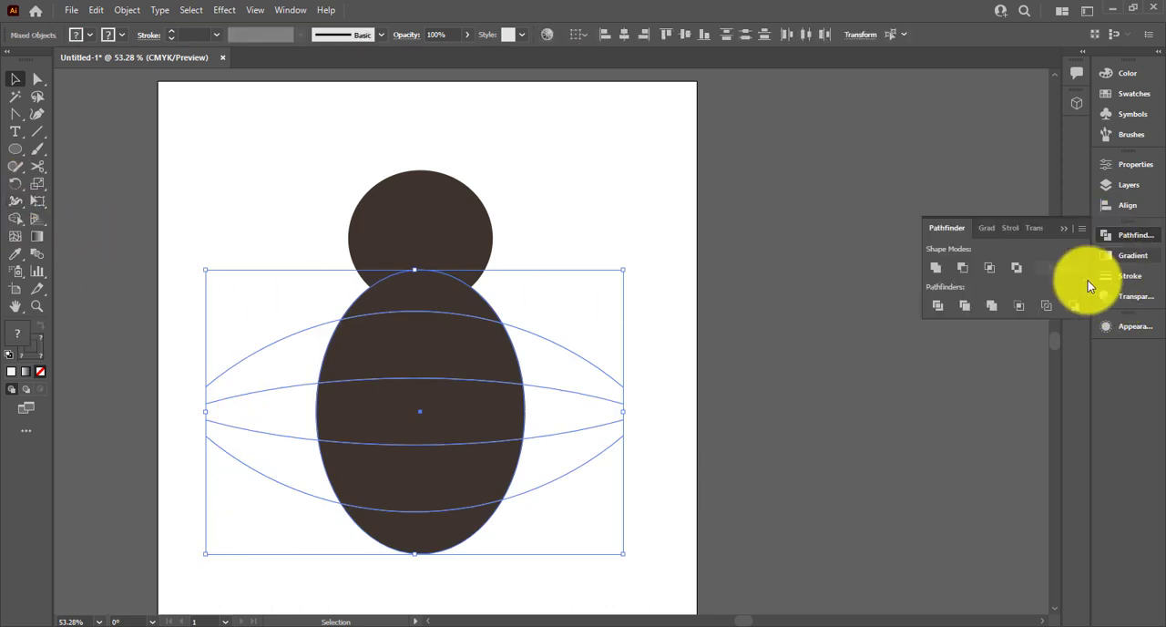
left_click(938, 306)
Ungroup the divided body pieces and deselect them
right_click(461, 387)
left_click(537, 254)
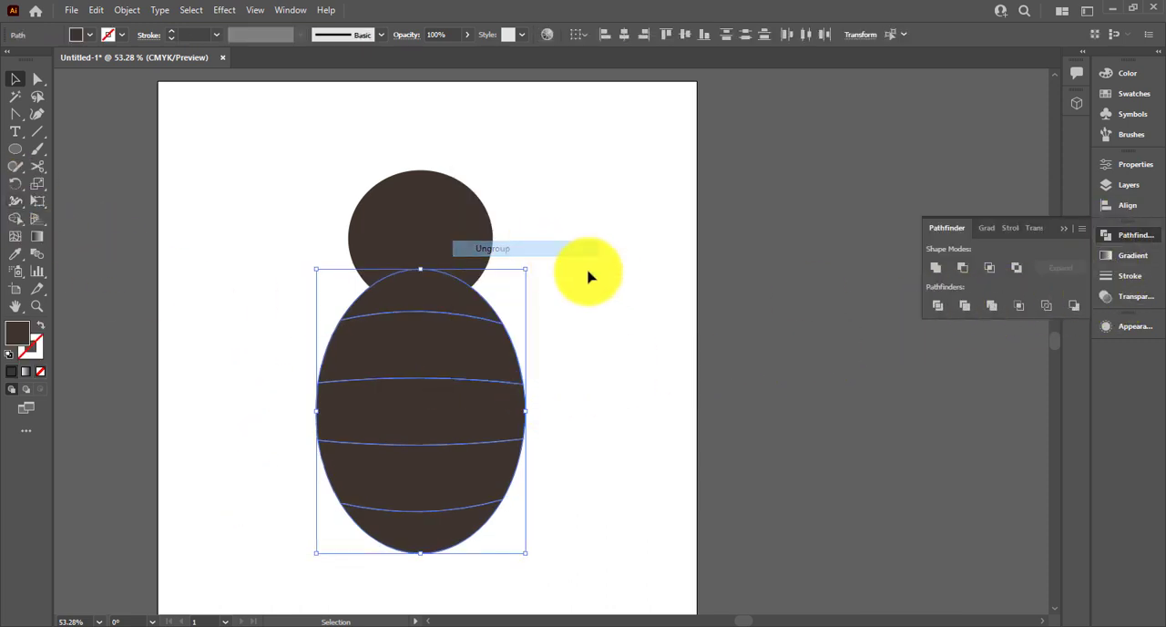
left_click(589, 273)
Fill the second and fourth bands of the body with the orange swatch
key("ctrl+minus")
left_click(457, 322)
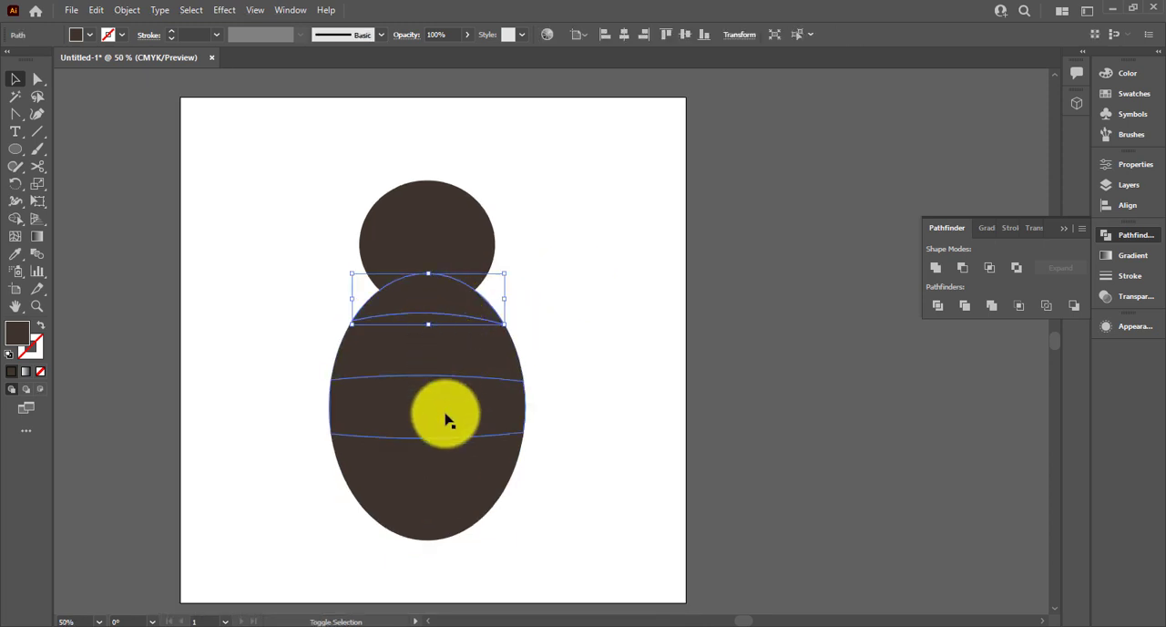
left_click(447, 457, "shift")
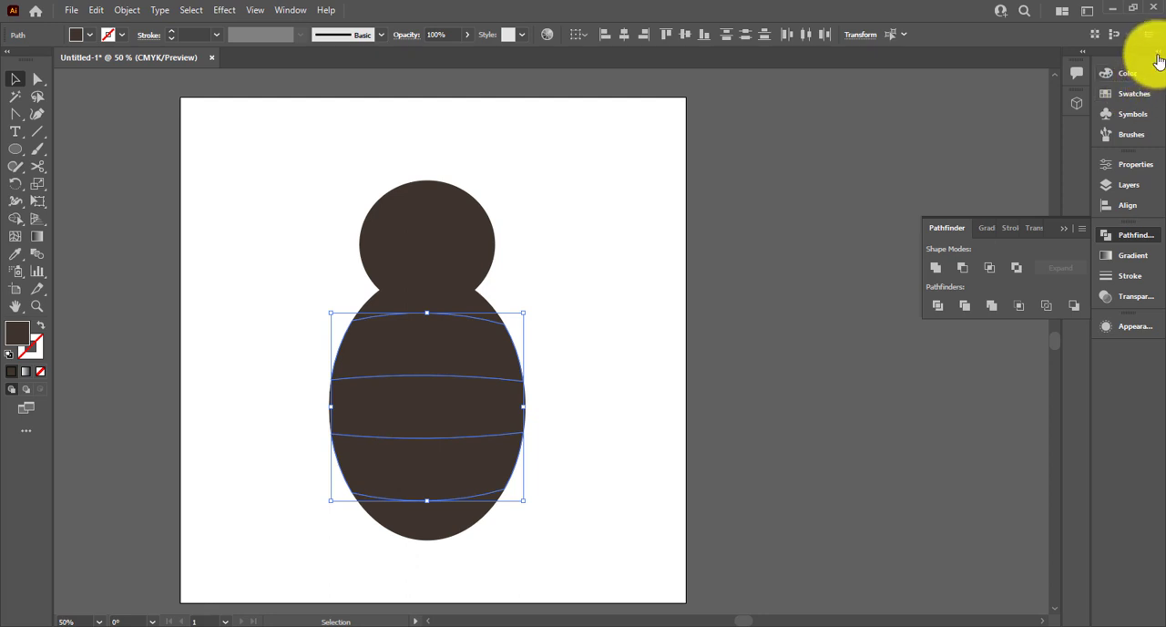
left_click(1133, 114)
left_click(1134, 94)
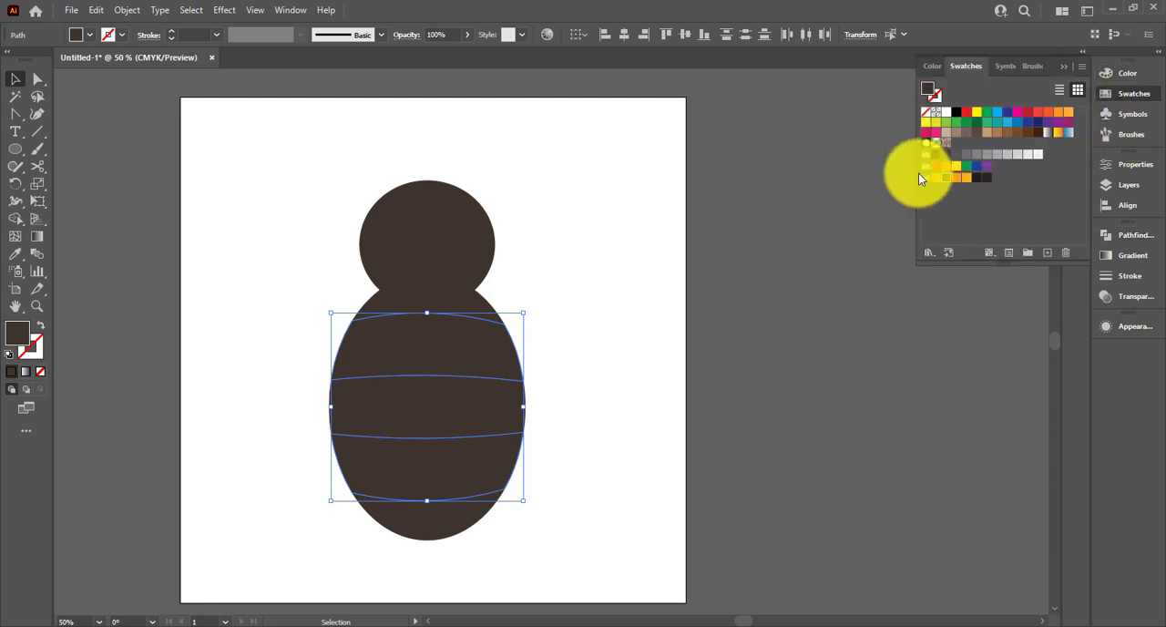
left_click(957, 176)
left_click(580, 421)
Fill the first, third and fifth bands of the body with the near-black brown swatch
left_click_drag(643, 405, 587, 398)
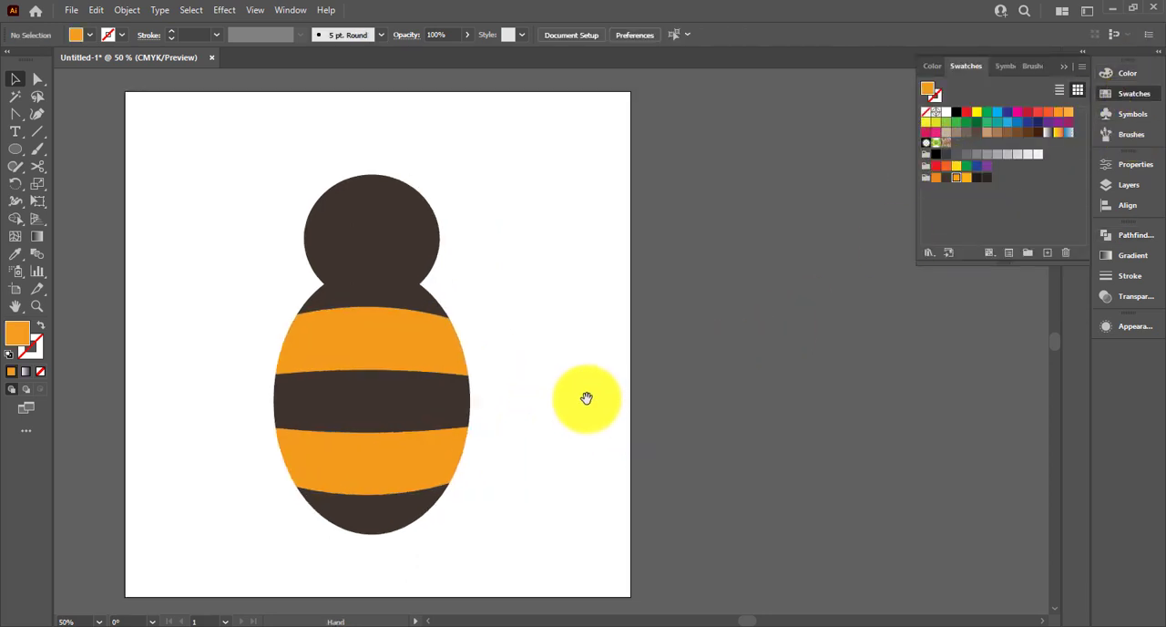
left_click(430, 304)
left_click(408, 383, "shift")
left_click(409, 510, "shift")
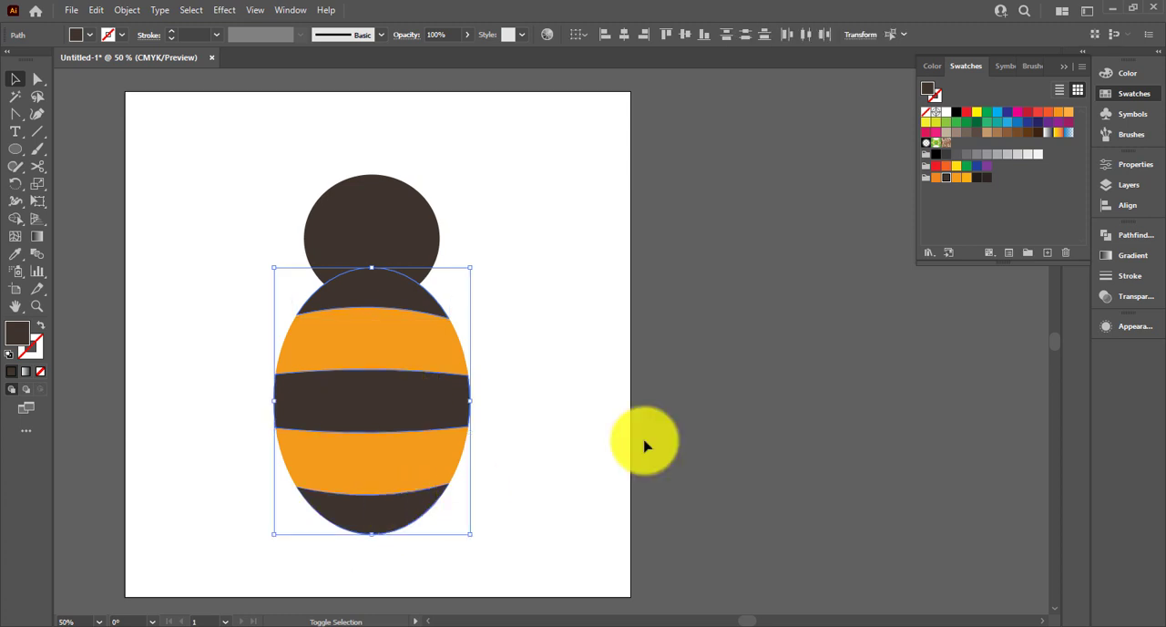
left_click(977, 177)
left_click(585, 339)
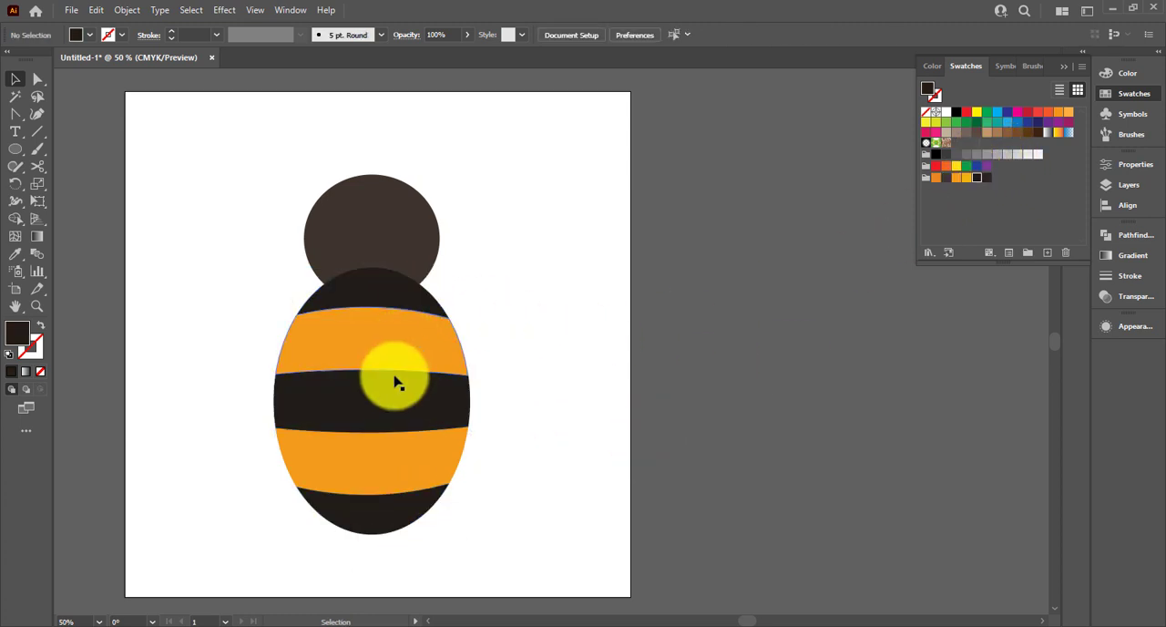
Apply a linear gradient to the two orange bands and set its starting colour stop to C=2 M=45 Y=100 K=0
left_click(383, 348)
left_click(381, 453, "shift")
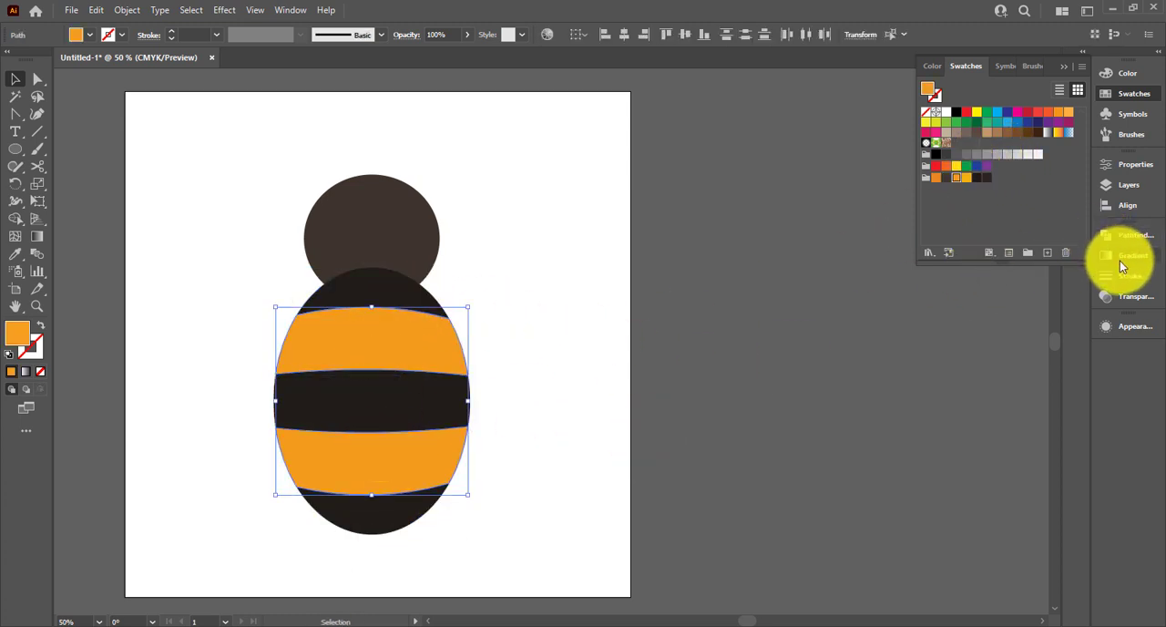
left_click(1120, 258)
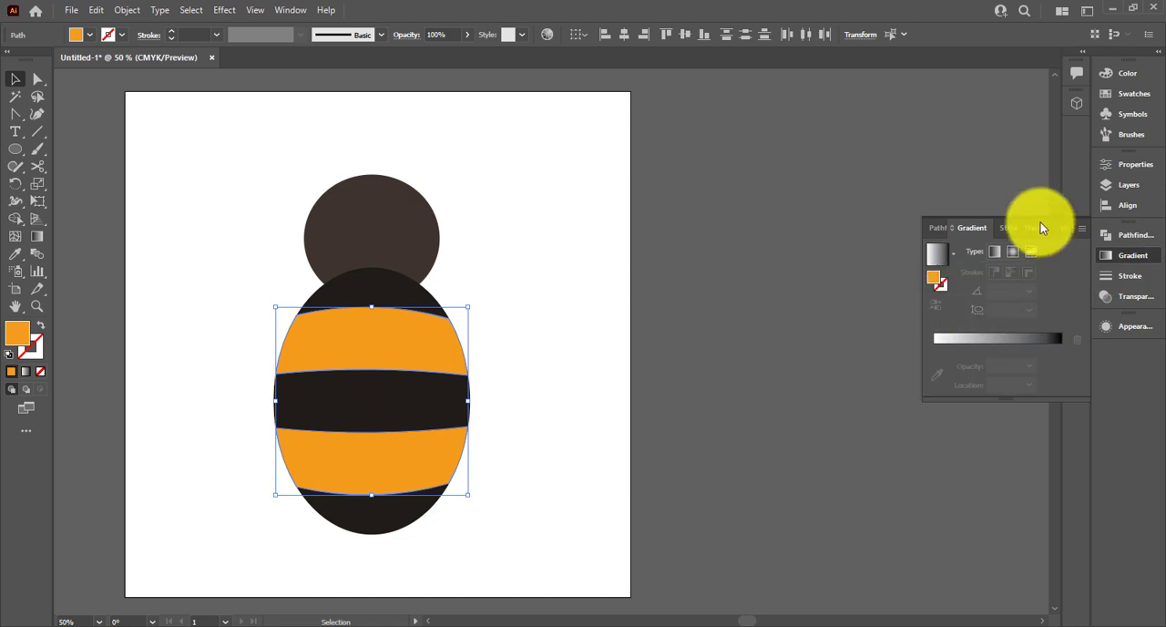
left_click(937, 255)
double_click(936, 347)
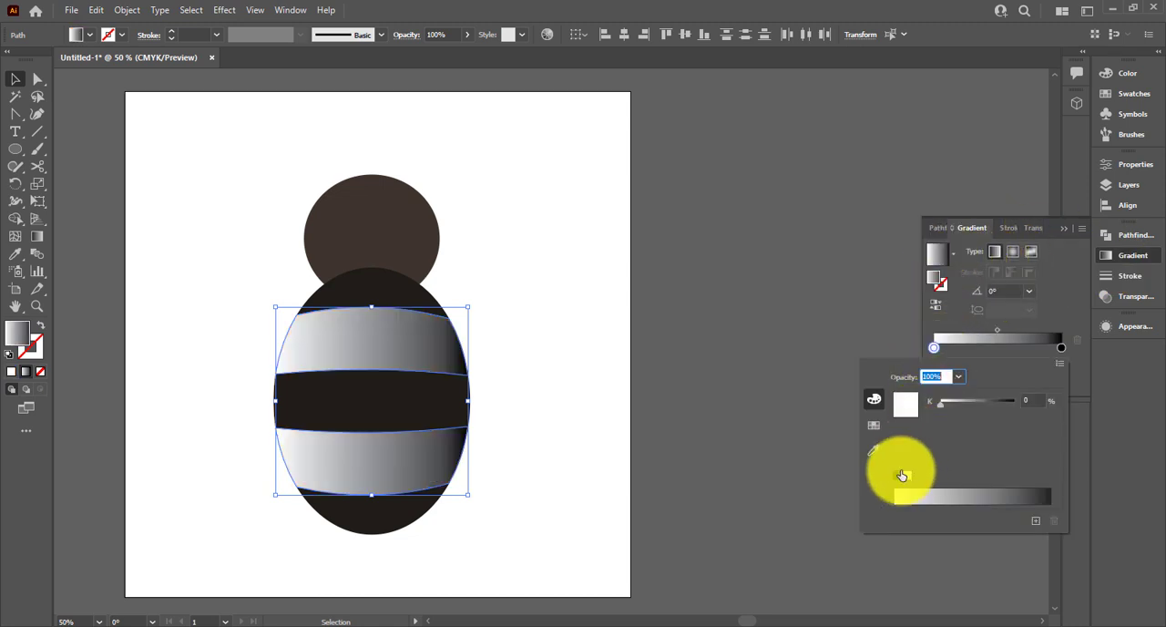
left_click(876, 429)
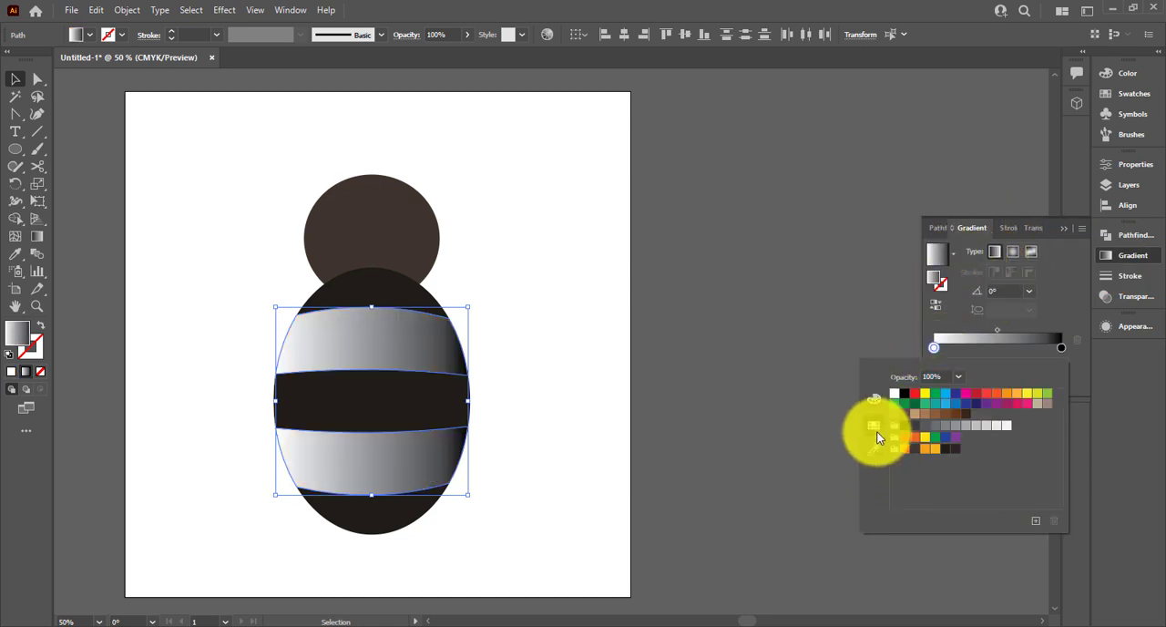
left_click(929, 455)
Set the ending colour stop of the bands' gradient to the darker orange swatch
left_click(1062, 347)
double_click(1061, 347)
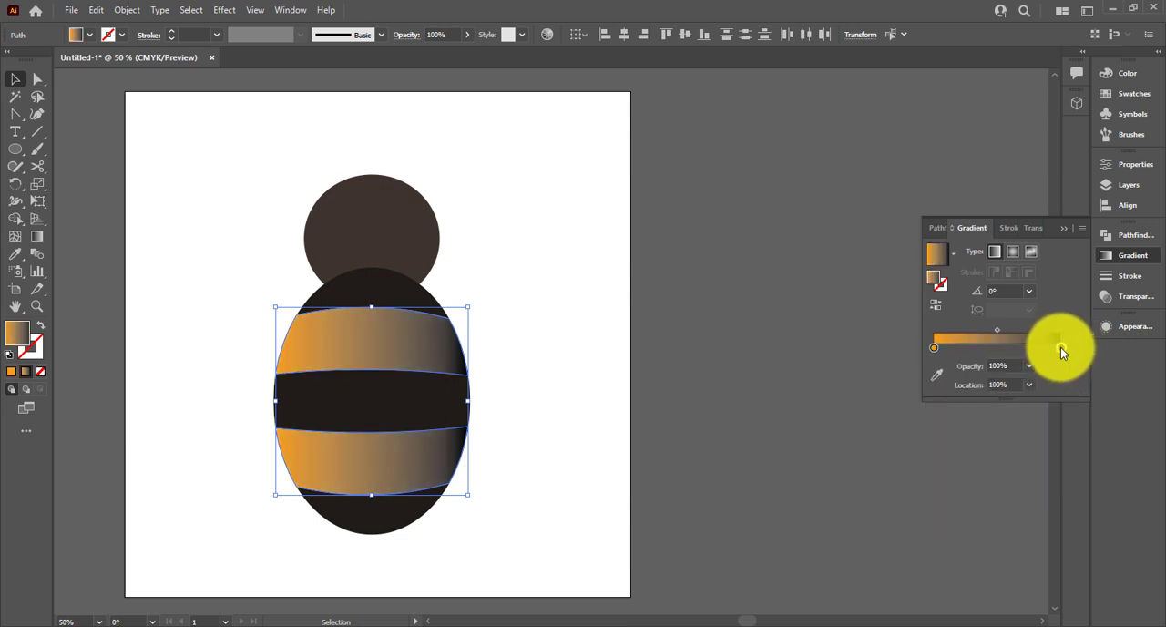
left_click(903, 450)
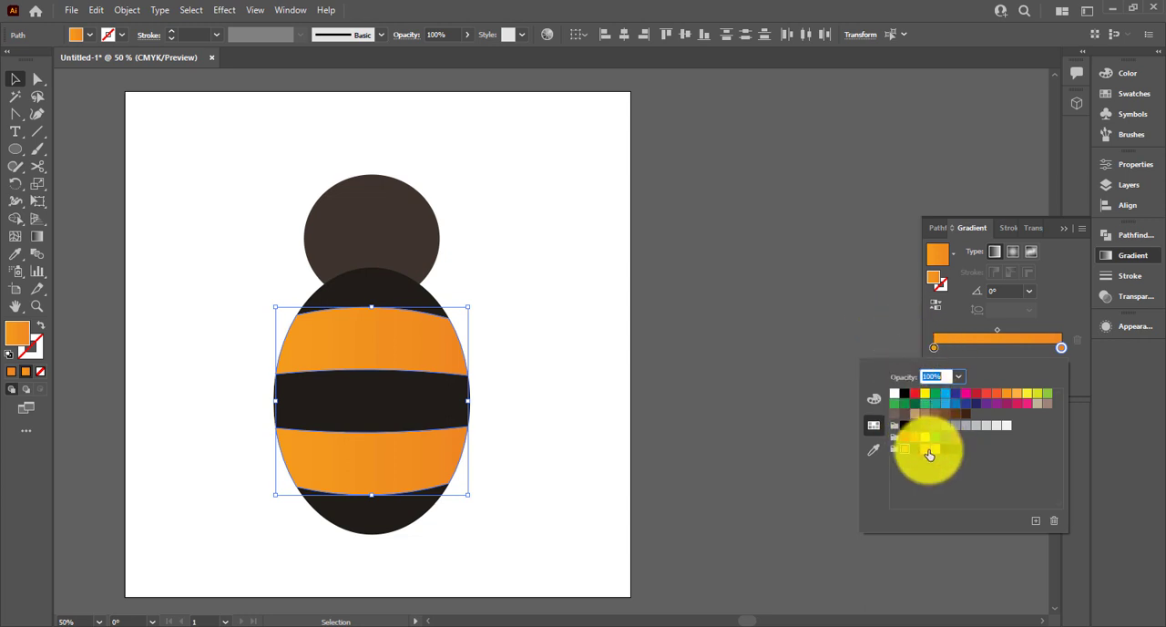
Add a middle colour stop at about 54% to the orange bands' gradient and set it to the lighter yellow-orange swatch
left_click(1005, 353)
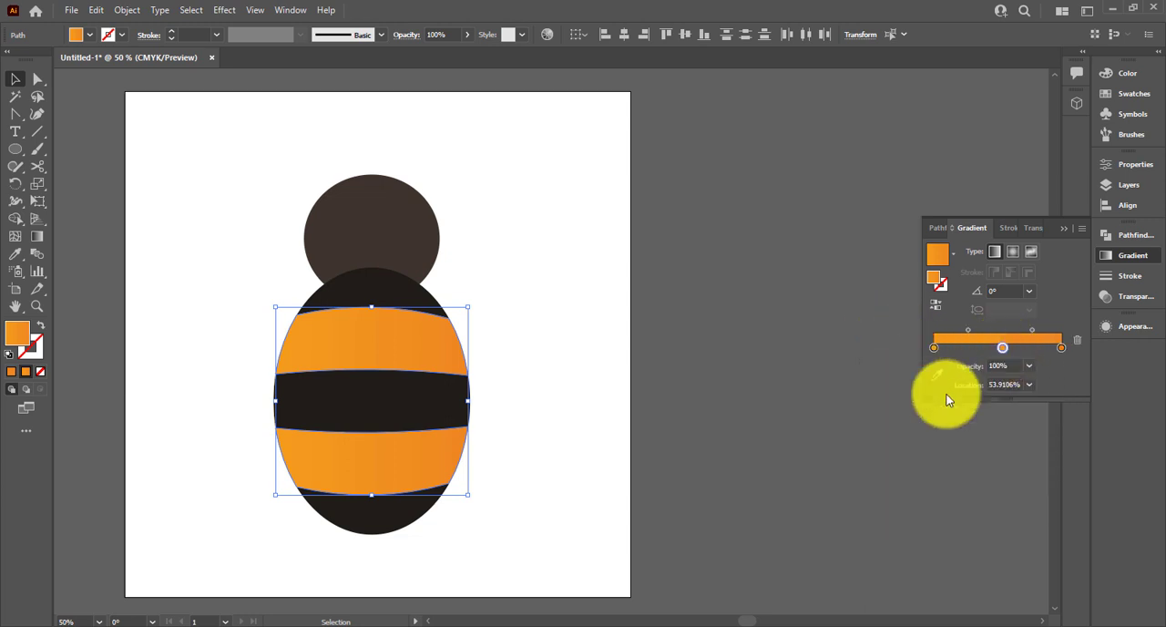
double_click(1003, 348)
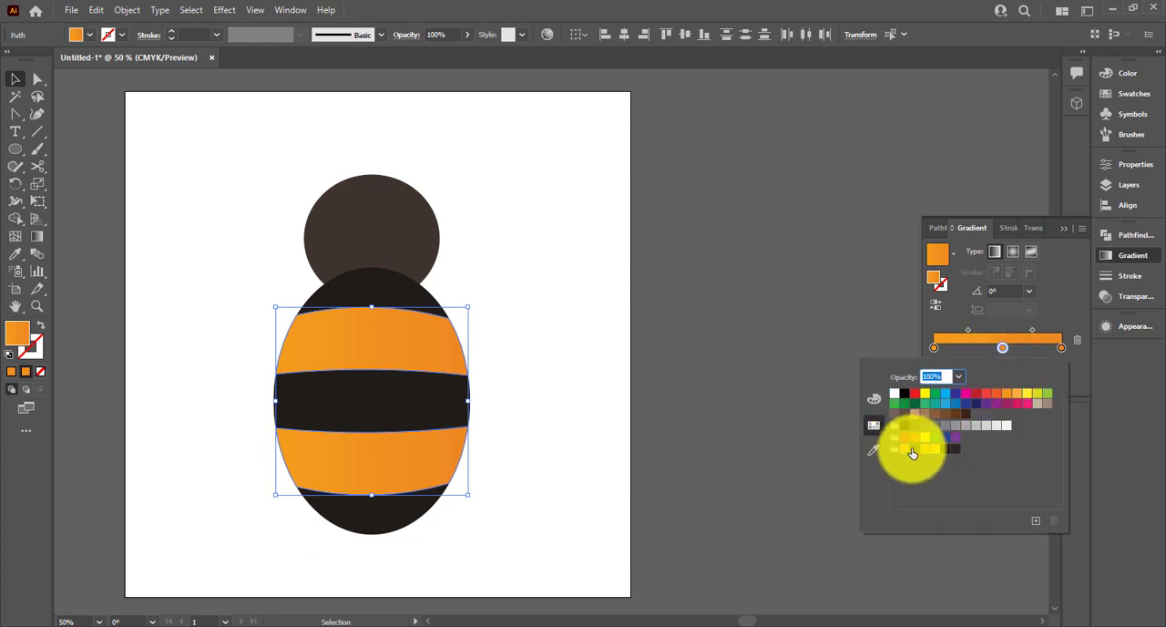
left_click(938, 450)
Apply a linear gradient to the three dark bands, with a dark brown starting stop and a near-black brown ending stop
left_click(367, 286)
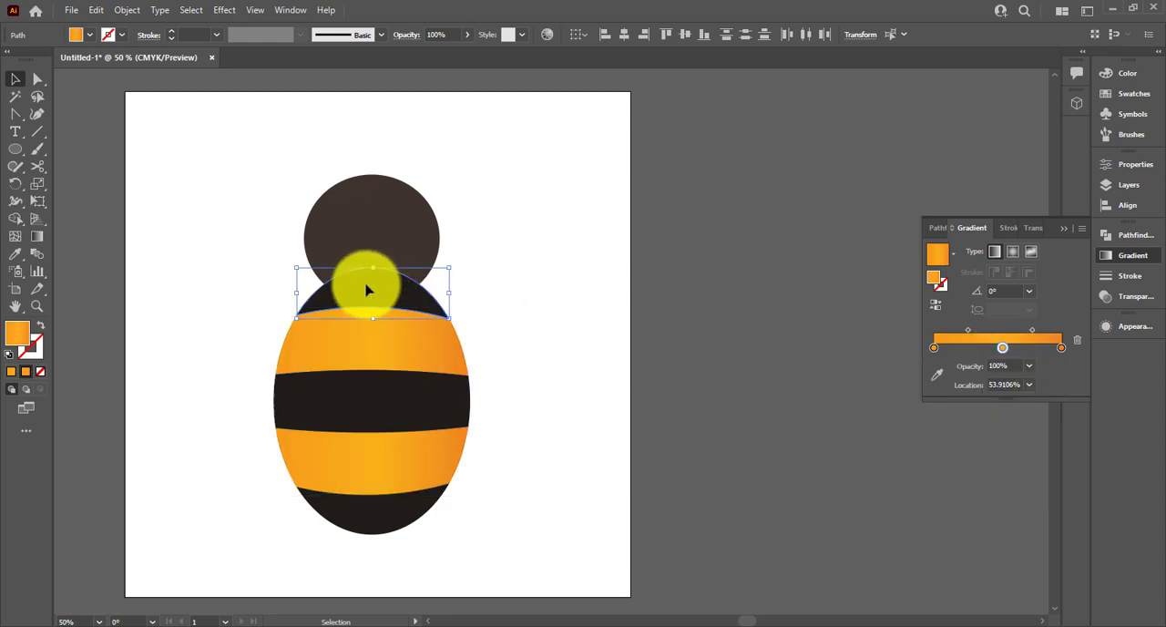
left_click(947, 255)
left_click(829, 281)
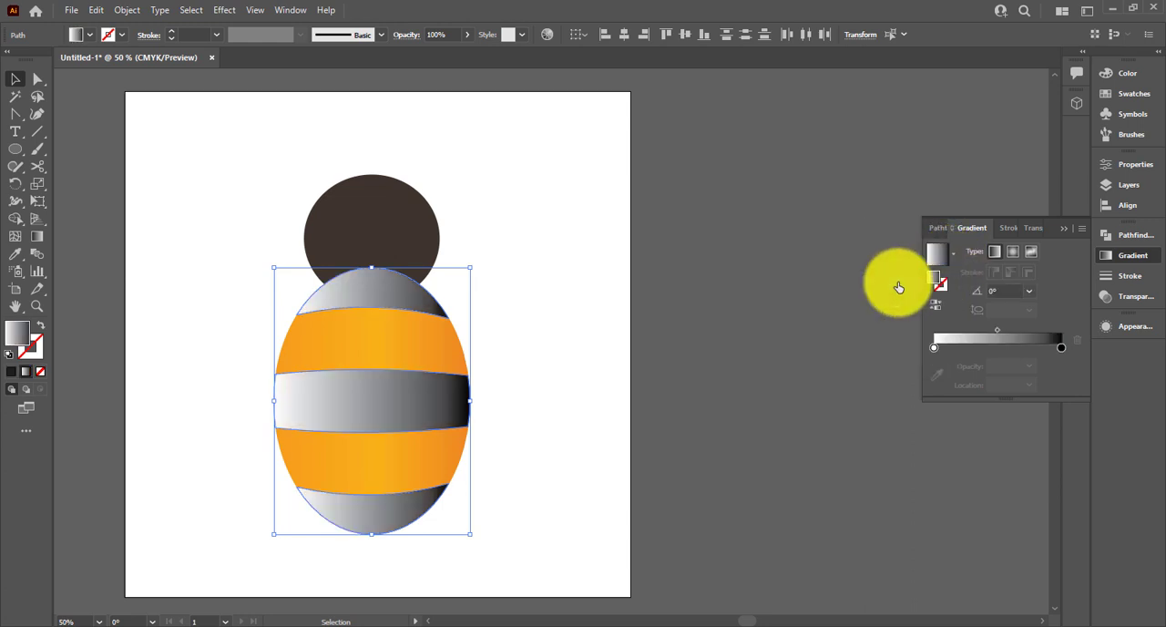
double_click(934, 347)
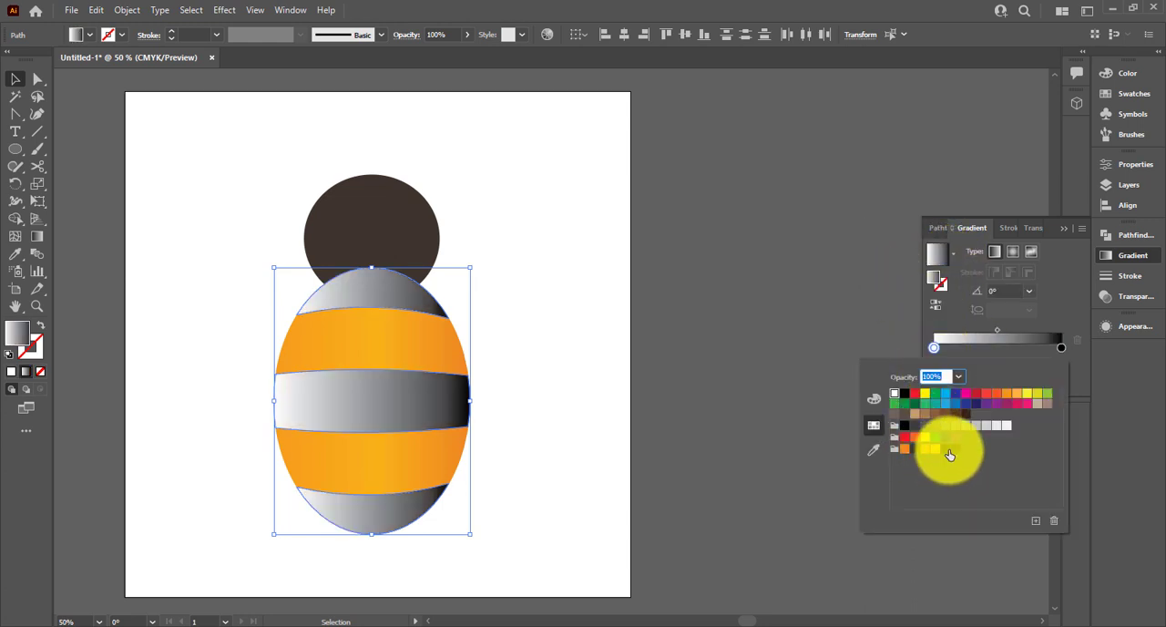
left_click(966, 412)
double_click(1060, 346)
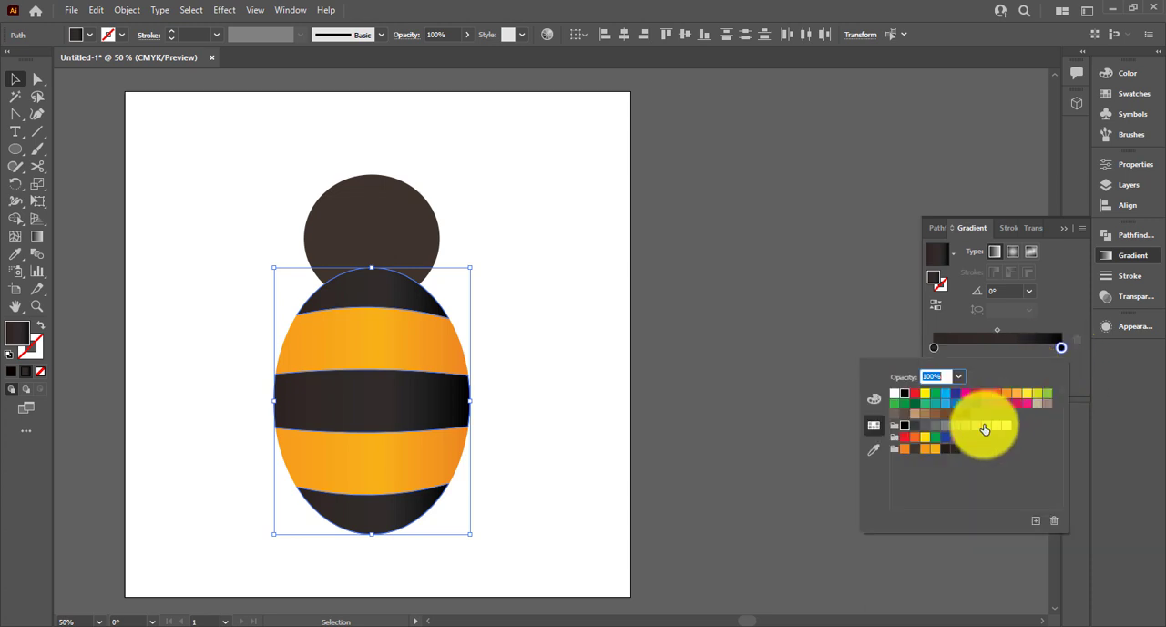
left_click(946, 451)
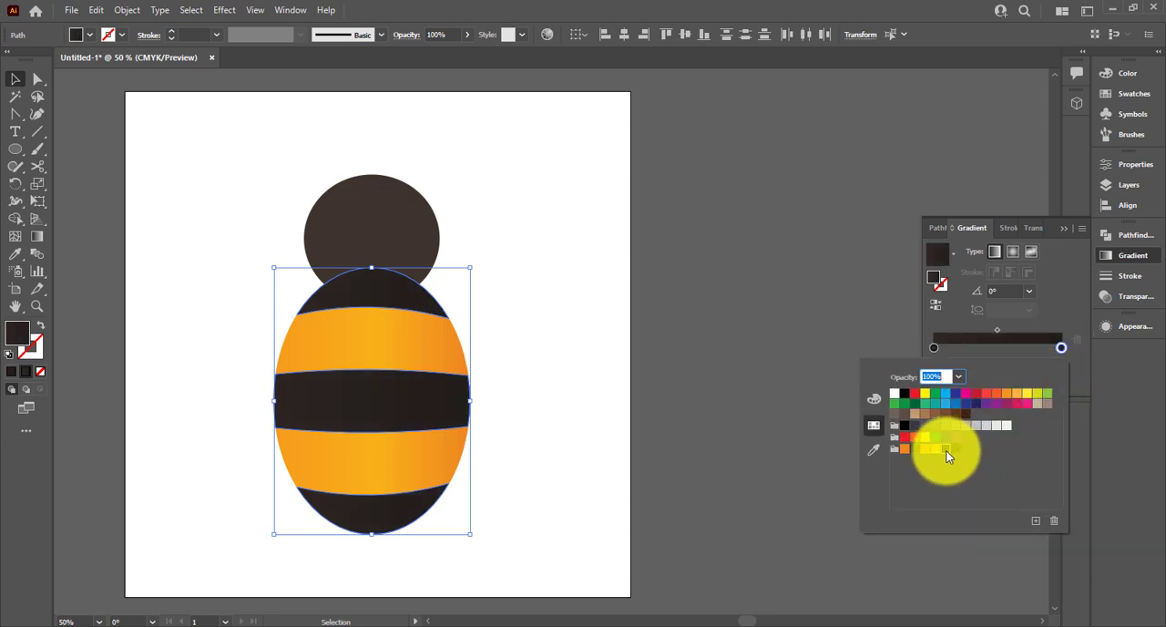
Try the C=62 M=61 Y=70 K=57 swatch on the starting colour stop of the dark bands' gradient
double_click(934, 347)
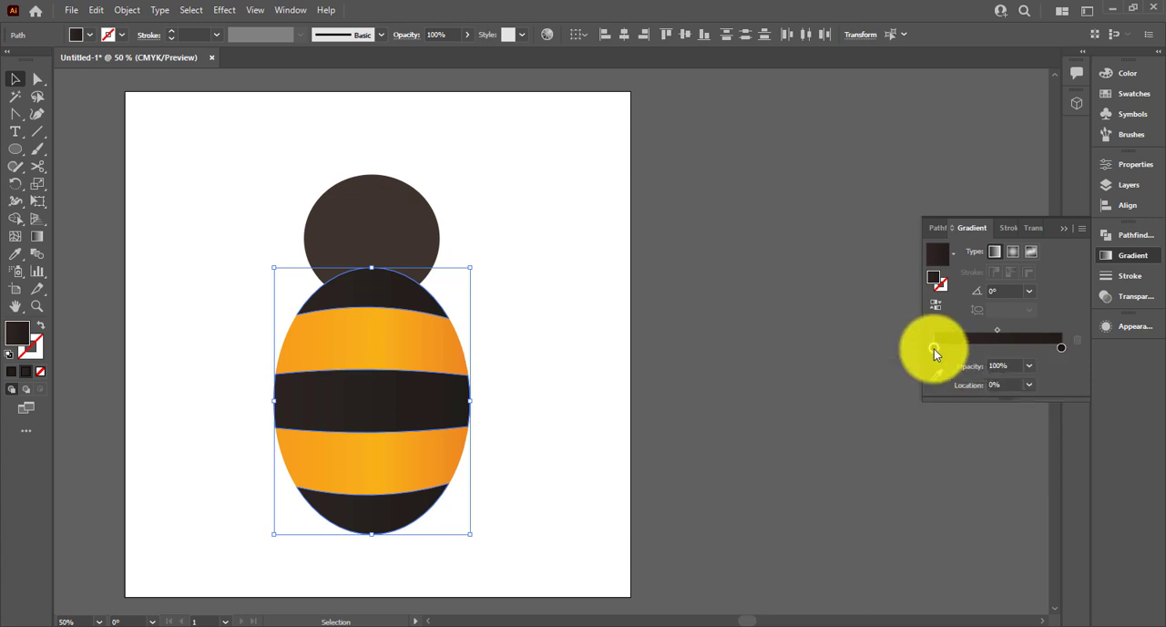
left_click(914, 448)
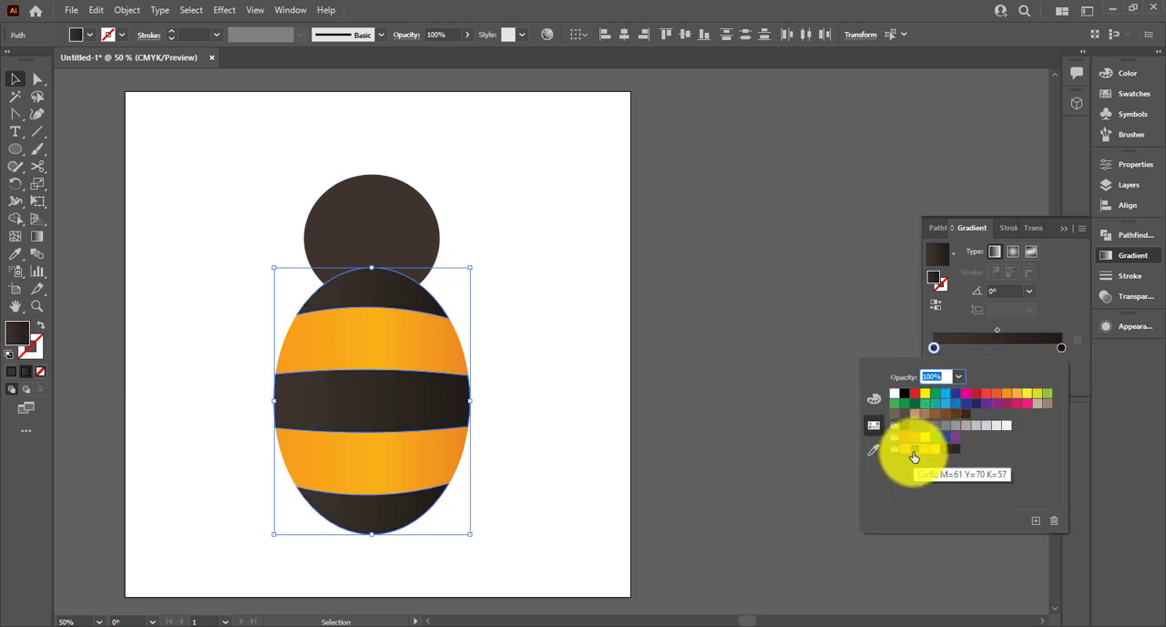
left_click(683, 287)
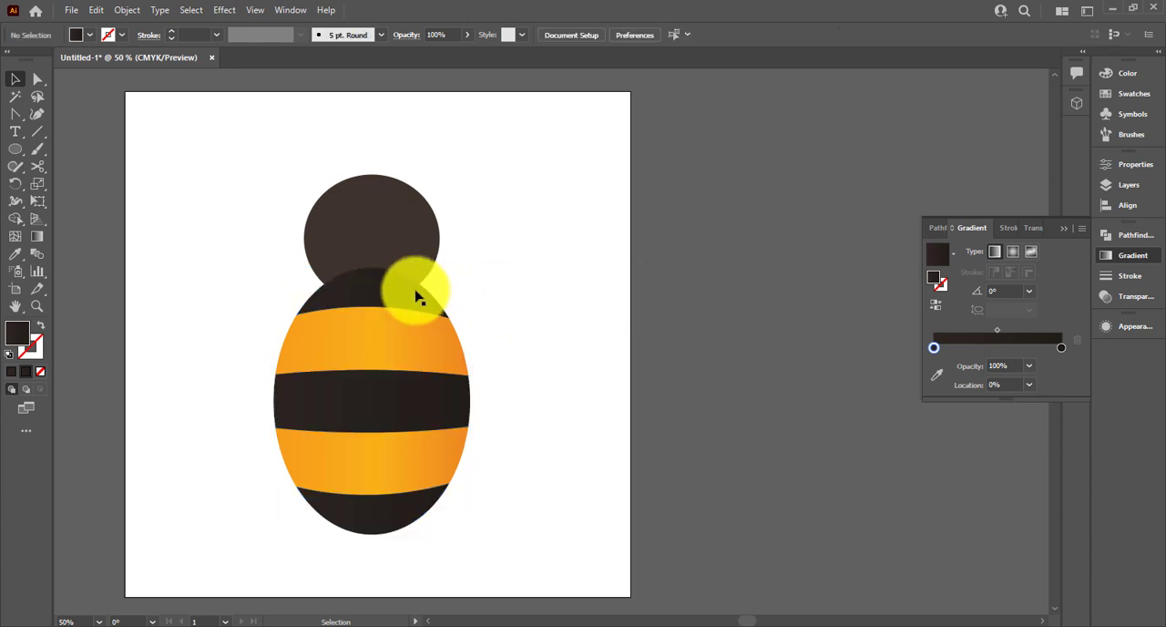
Redraw the gradient of the three dark bands as one diagonal sweep across the body from upper left to lower right
left_click(353, 295)
left_click(320, 408, "shift")
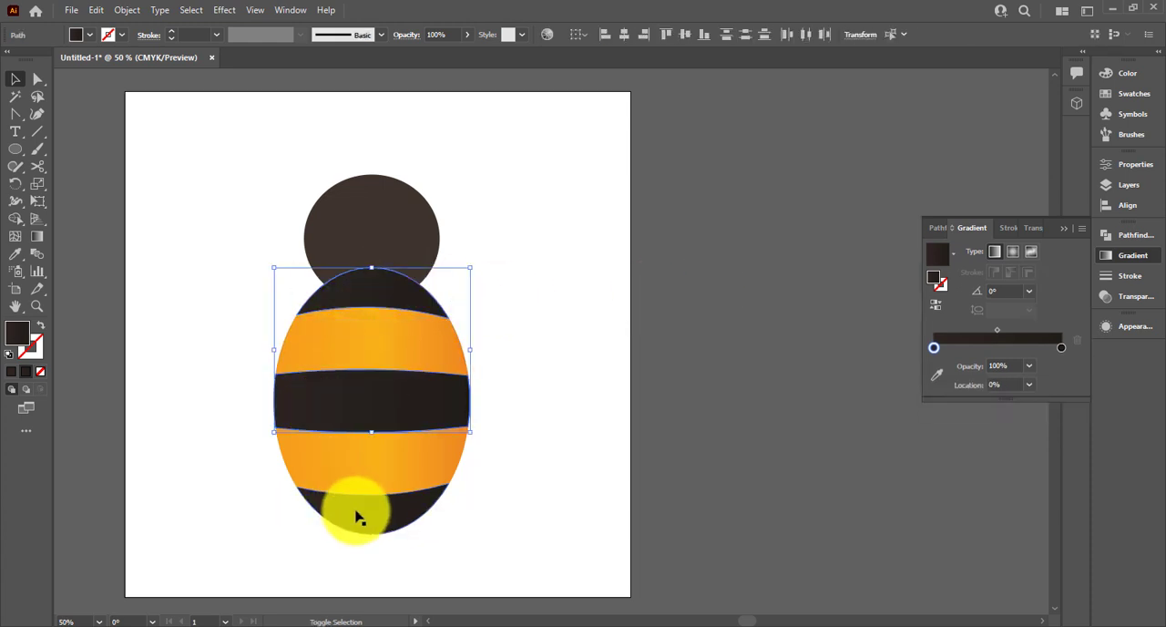
key("g")
left_click_drag(275, 271, 417, 461)
left_click(19, 82)
left_click(200, 175)
Select all five bands of the body and group them
left_click_drag(569, 398, 616, 396)
left_click(1064, 229)
left_click_drag(530, 287, 484, 548)
key("v")
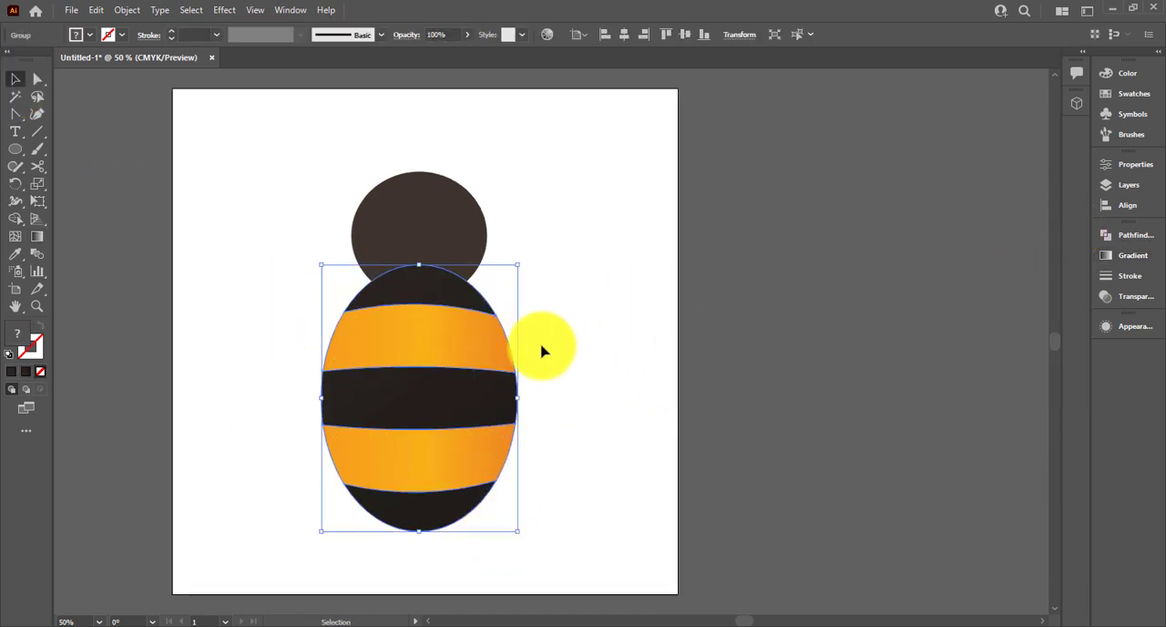
Copy the middle dark band's gradient fill onto the head ellipse with the Eyedropper
left_click(447, 250)
key("i")
left_click(447, 409)
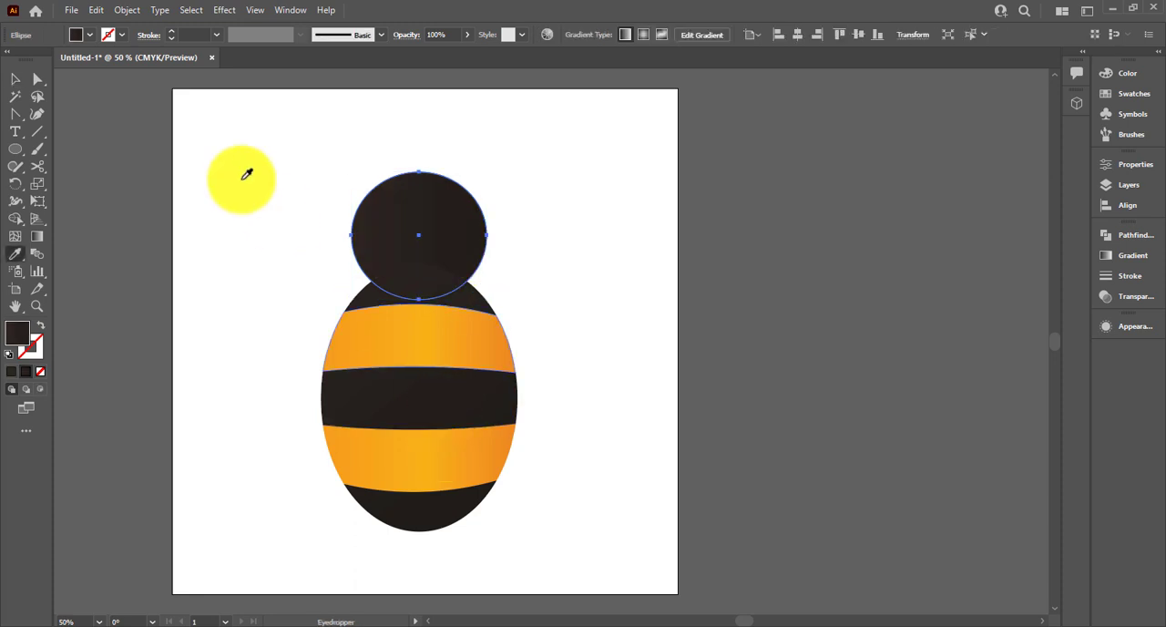
Set the starting colour stop of the head's gradient to the C=62 M=61 Y=70 K=57 brown swatch
left_click(19, 79)
left_click(423, 223)
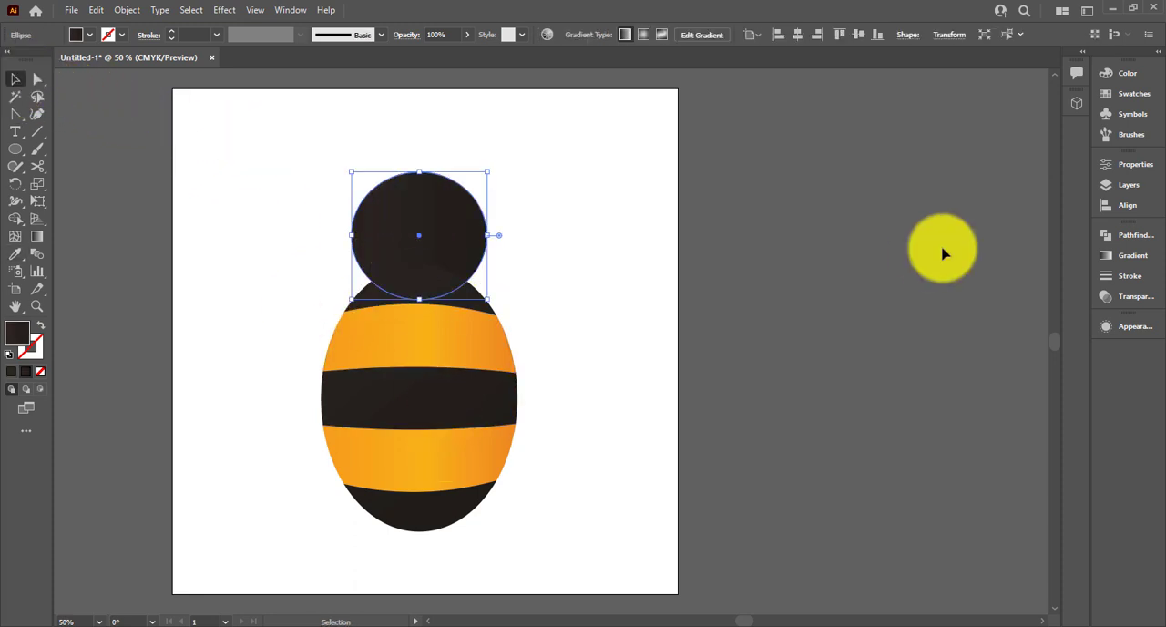
left_click(1128, 255)
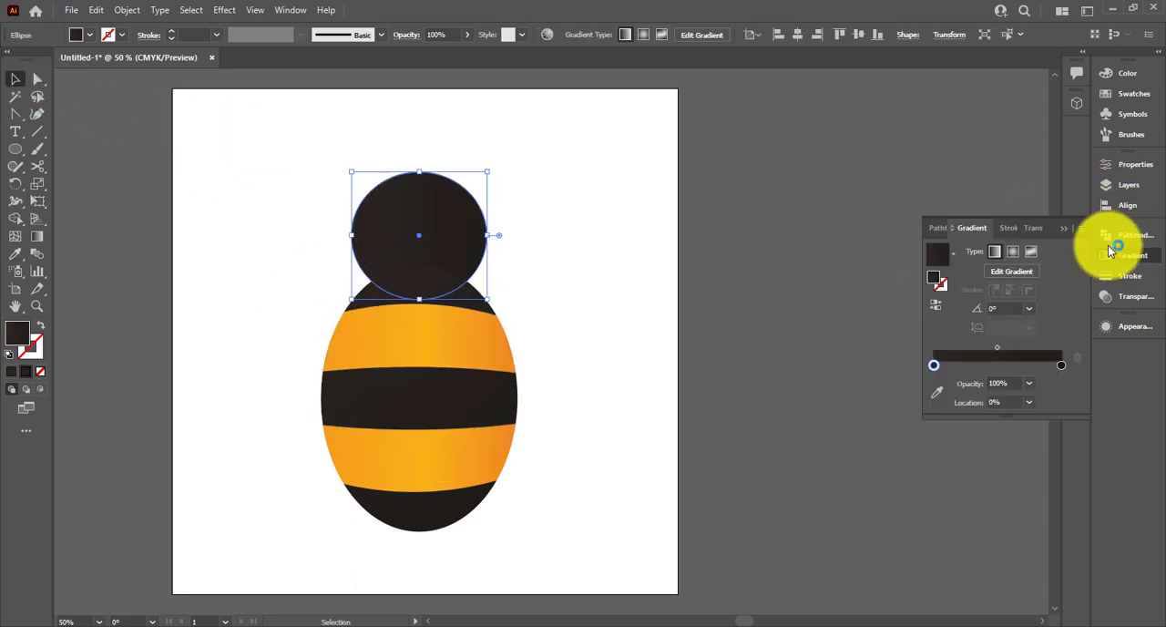
double_click(934, 364)
left_click(915, 470)
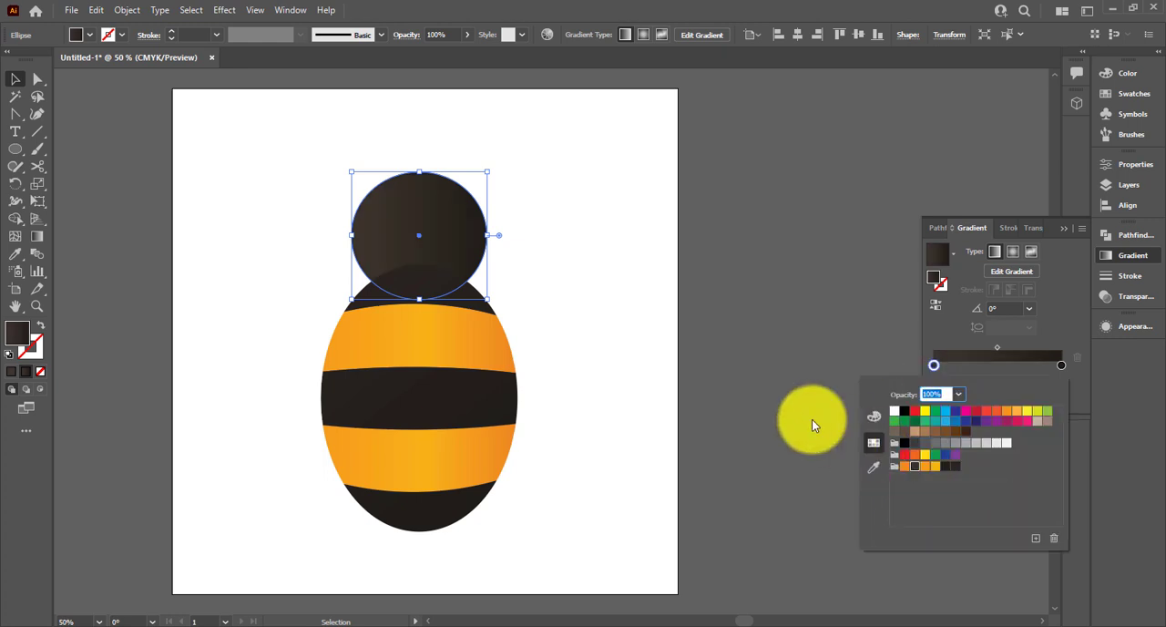
Make the head's gradient radial and extend its radius well beyond the head's outline
left_click(1011, 252)
left_click(993, 274)
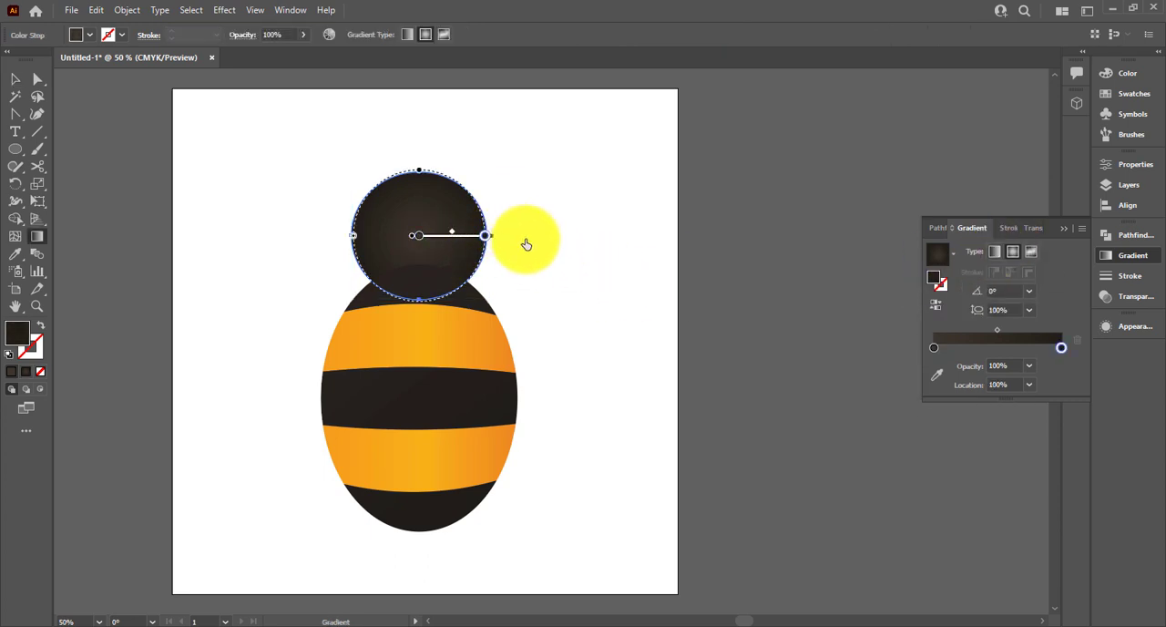
left_click(485, 236)
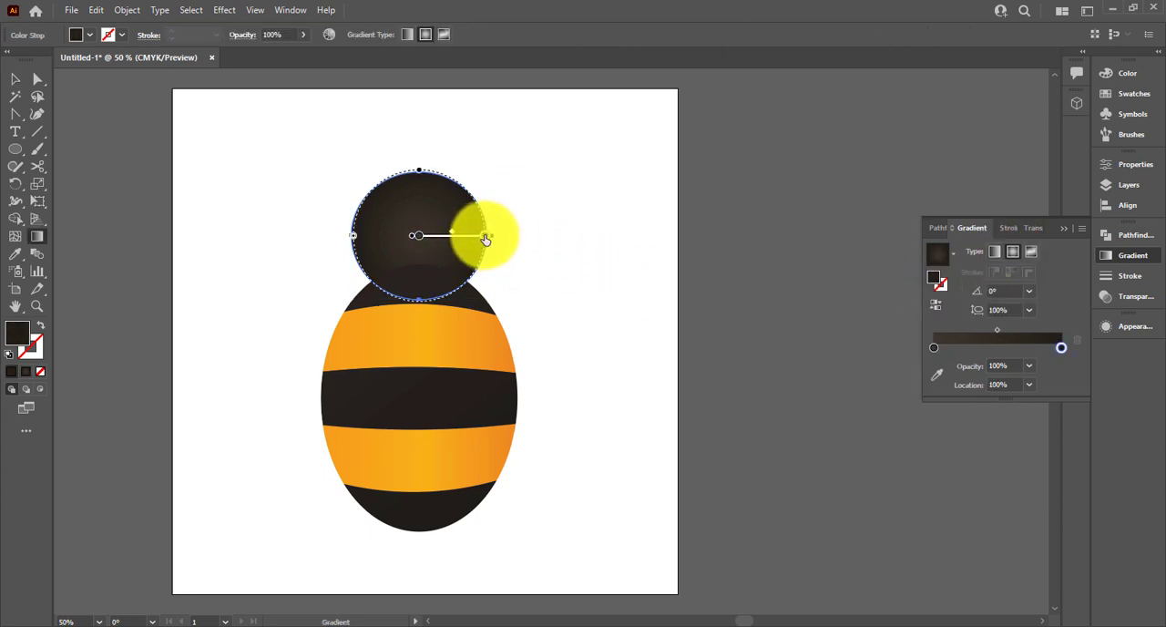
left_click_drag(493, 240, 539, 239)
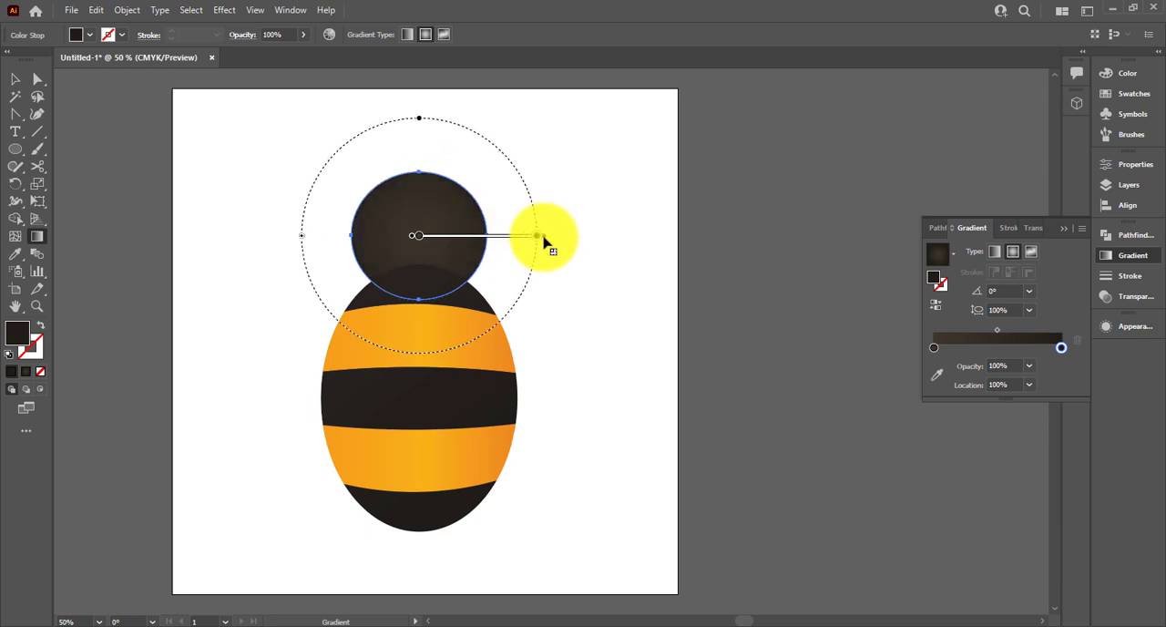
Shift the centre of the head's radial gradient toward the head's upper left and deselect the head
left_click(434, 240)
mouse_move(424, 237)
left_mouse_down()
mouse_move(484, 229)
mouse_move(456, 228)
mouse_move(483, 228)
mouse_move(469, 209)
left_mouse_up()
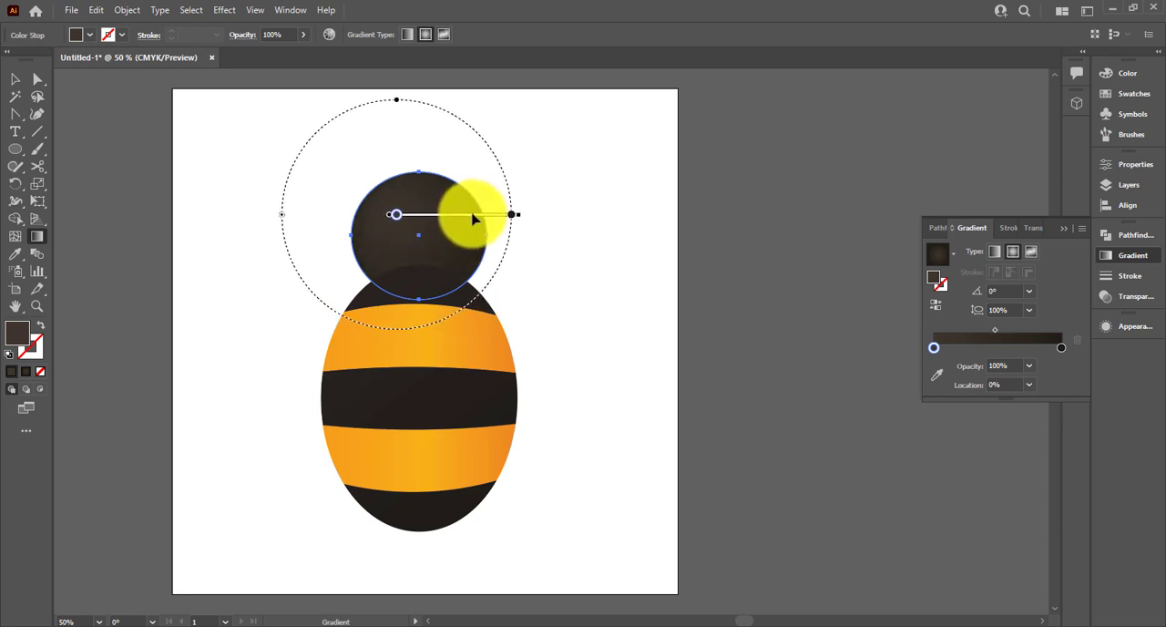
left_click(15, 79)
left_click(629, 208)
left_click(1064, 226)
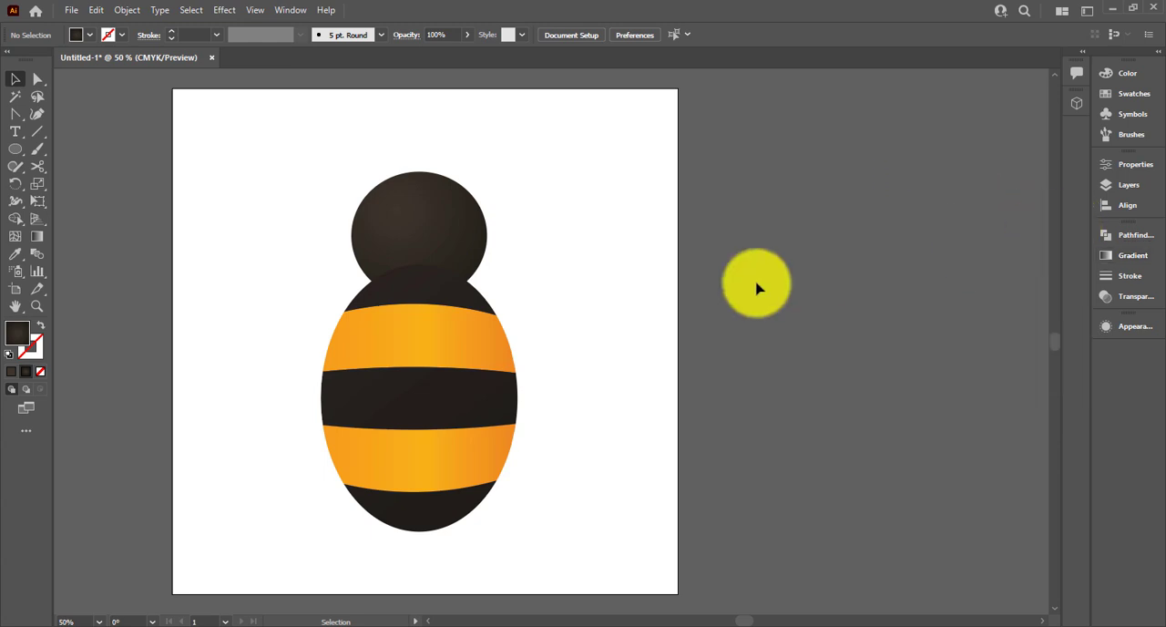
Fit the artboard in the window and start a Roughen effect on the striped body group
key("ctrl+0")
left_click(587, 307)
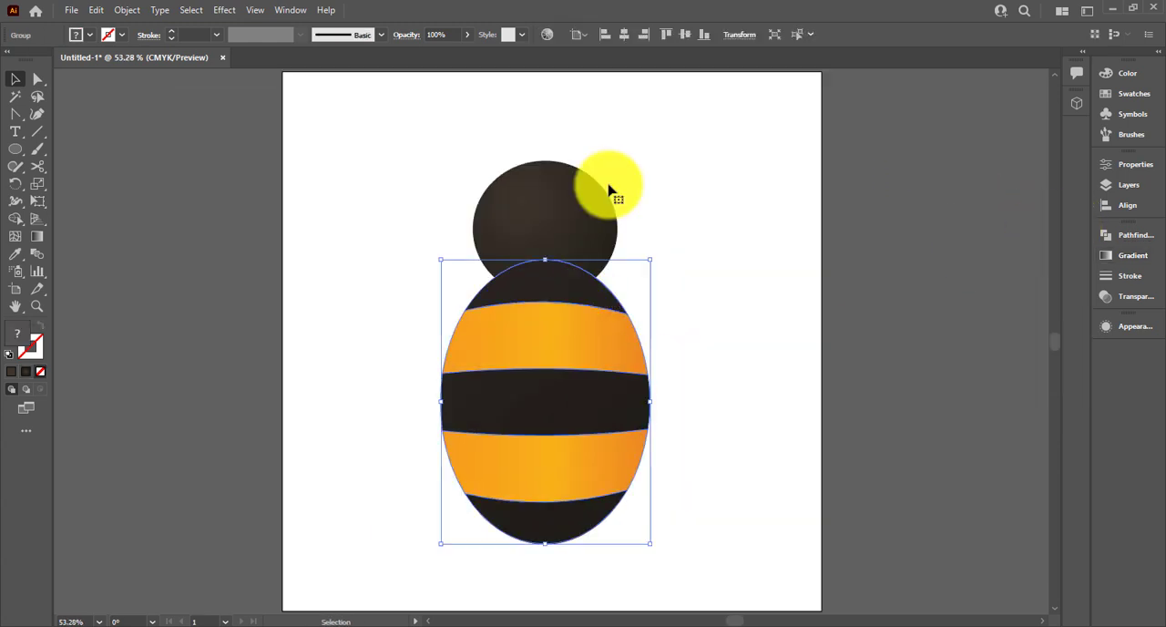
left_click(225, 10)
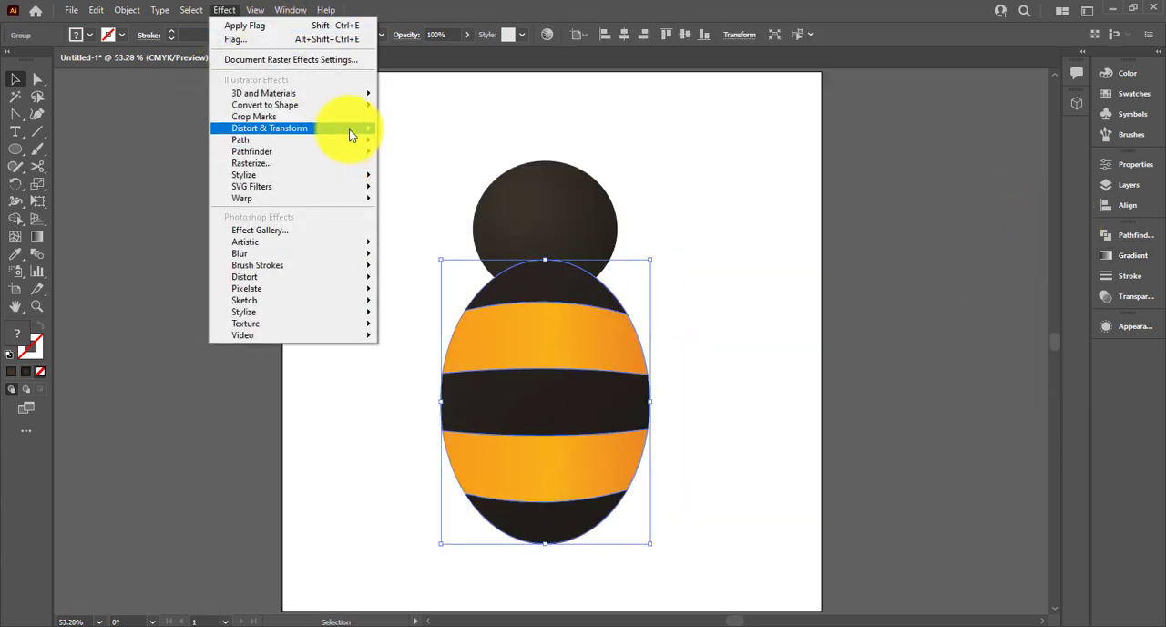
mouse_move(346, 128)
left_click(419, 162)
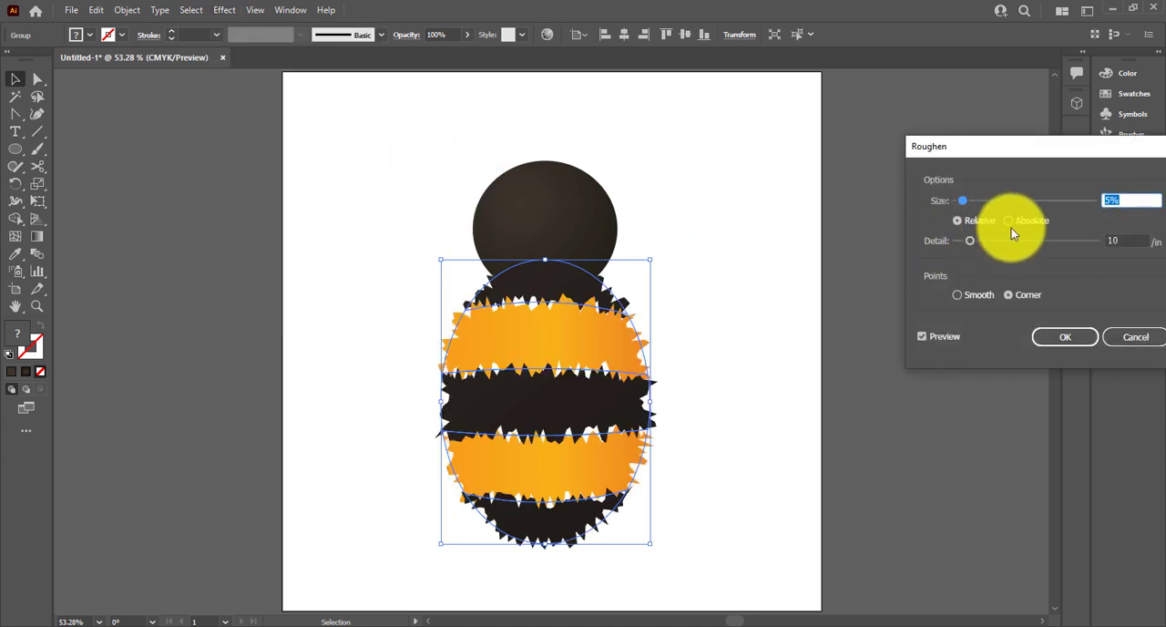
Try roughening the body with an absolute size of 62 pt and a detail of 7 per inch
left_click(1009, 220)
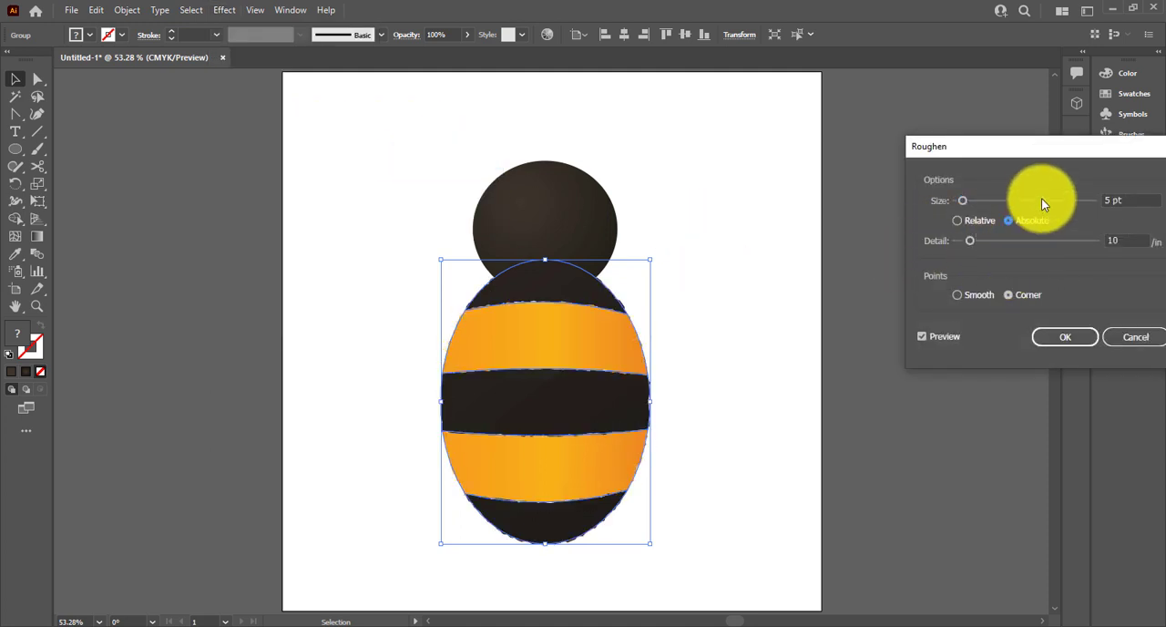
left_click(1043, 200)
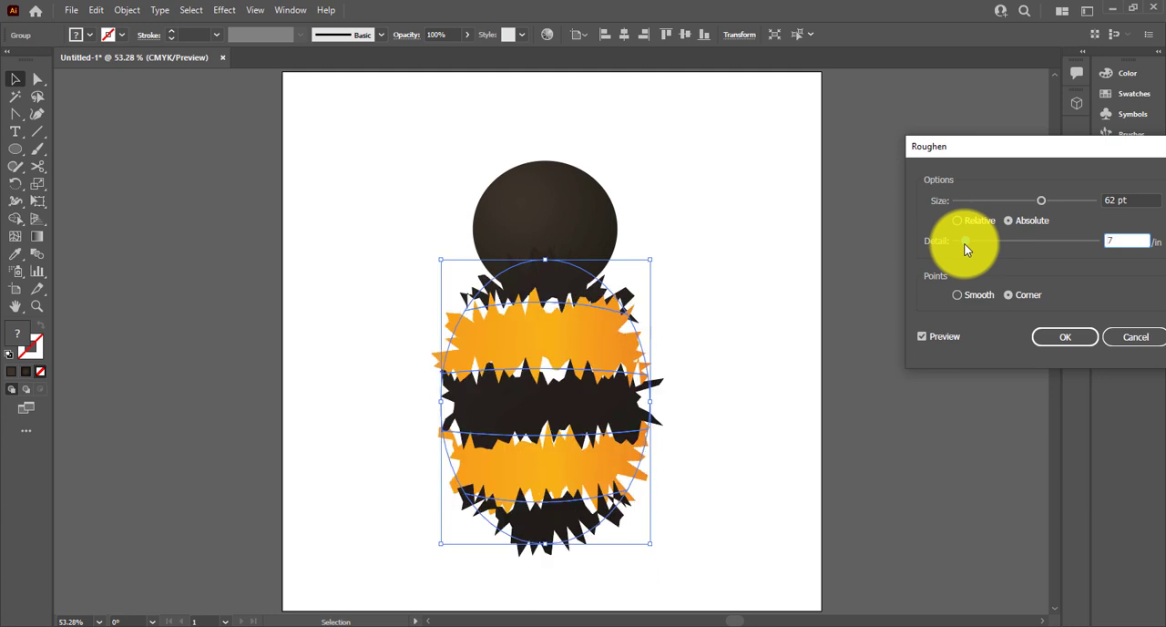
left_click(966, 223)
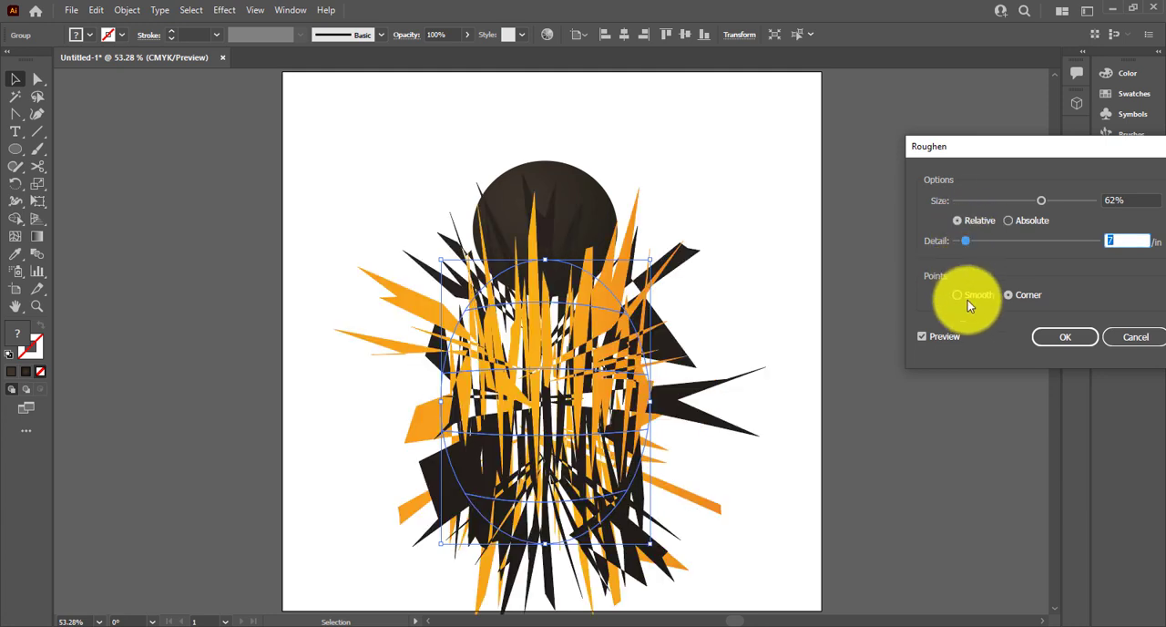
Set the Roughen effect to smooth points with a relative size of 1% and a detail of 53 per inch
left_click(968, 297)
left_click(970, 203)
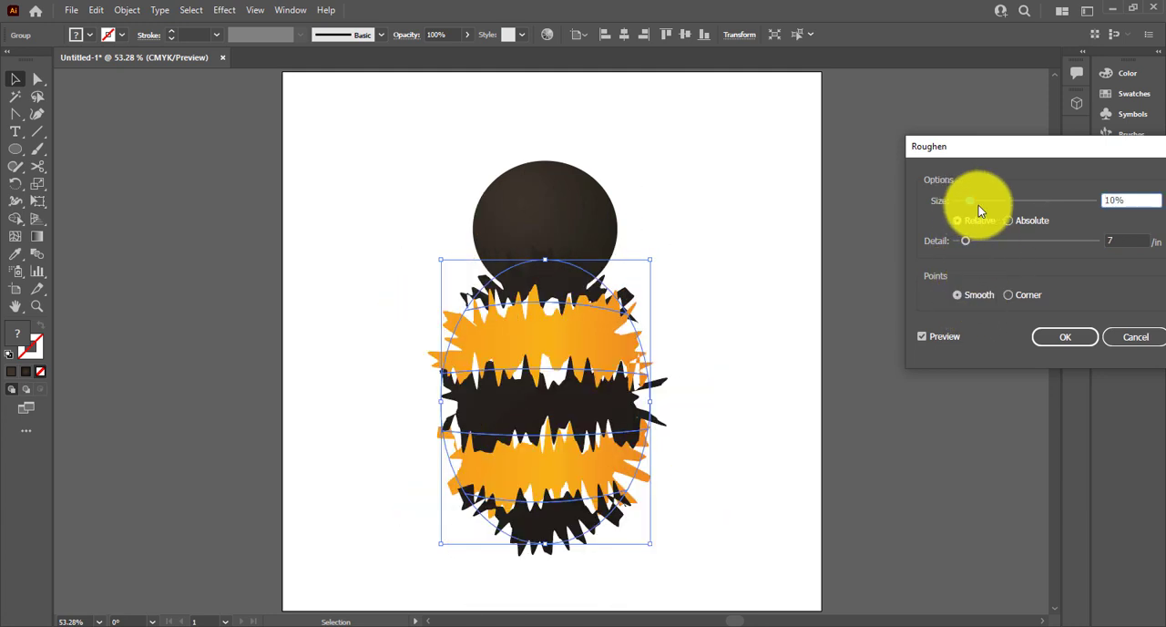
double_click(1129, 201)
type("1")
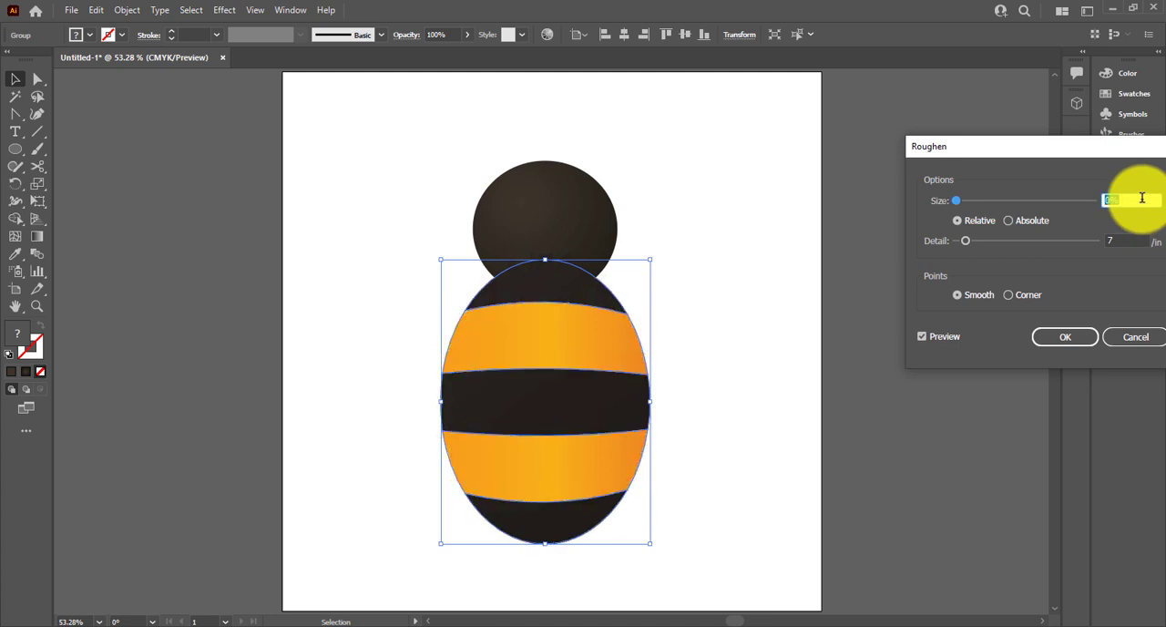
scroll(1116, 237, "up", 20)
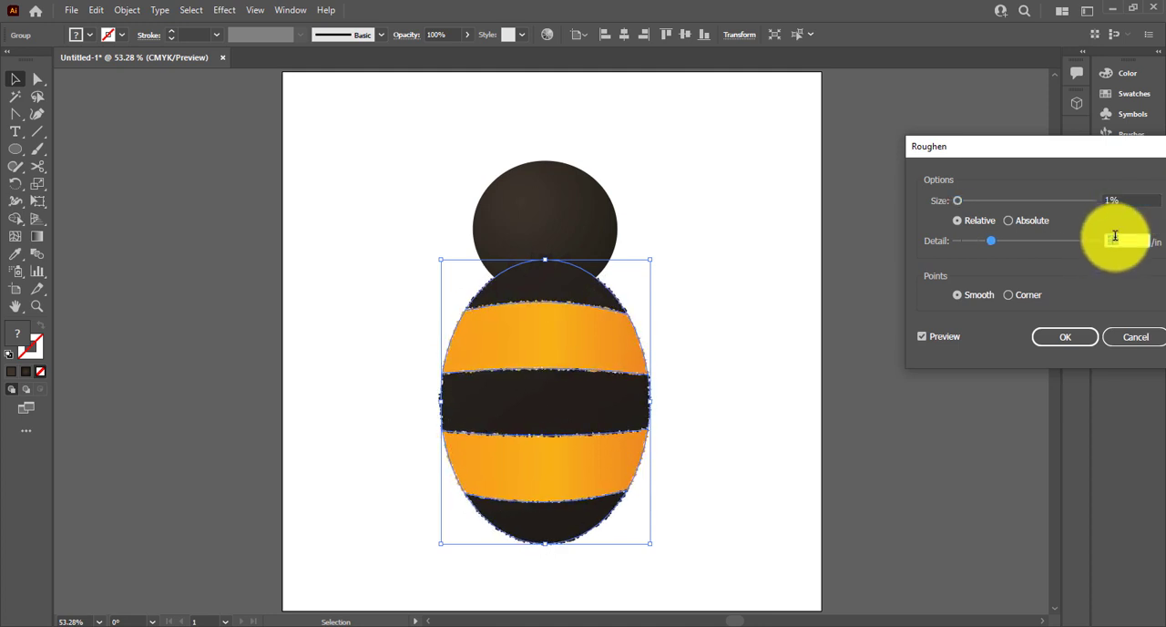
left_click_drag(1010, 240, 1033, 245)
Try roughening the body with a relative size of 3% and a detail of 94 per inch
double_click(1121, 199)
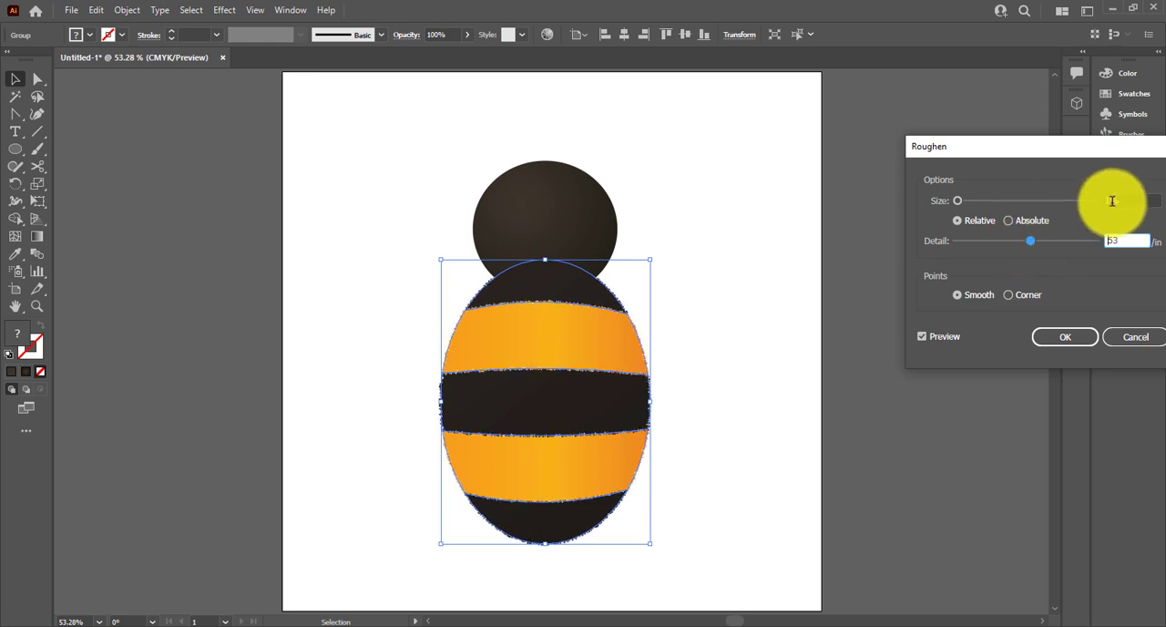
scroll(1120, 199, "up", 3)
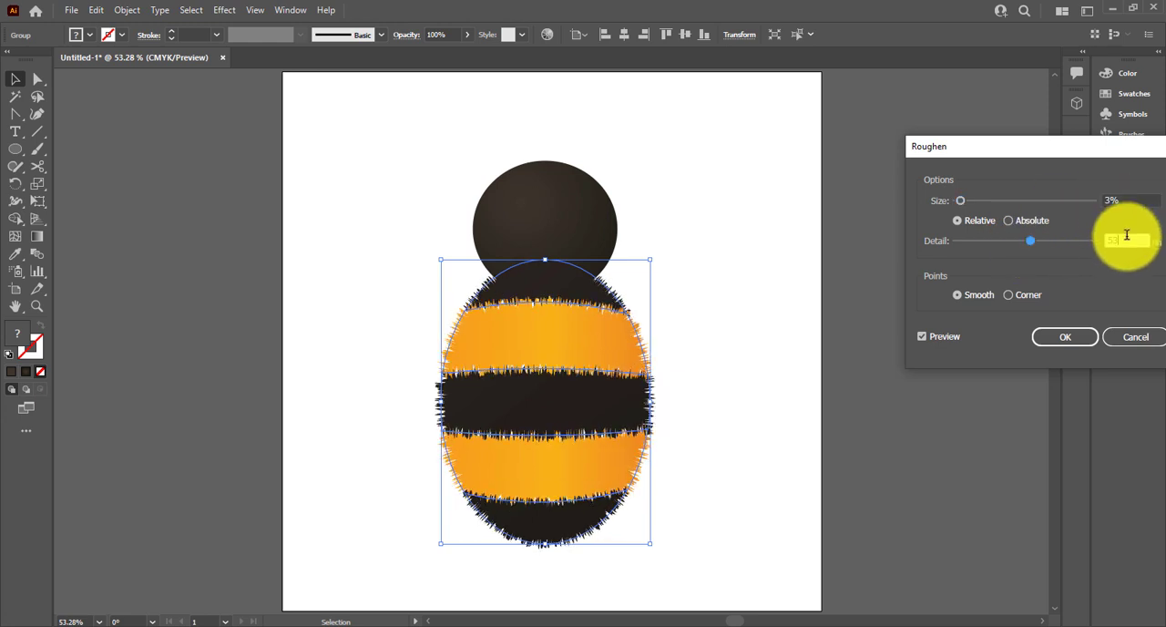
scroll(1127, 235, "up", 15)
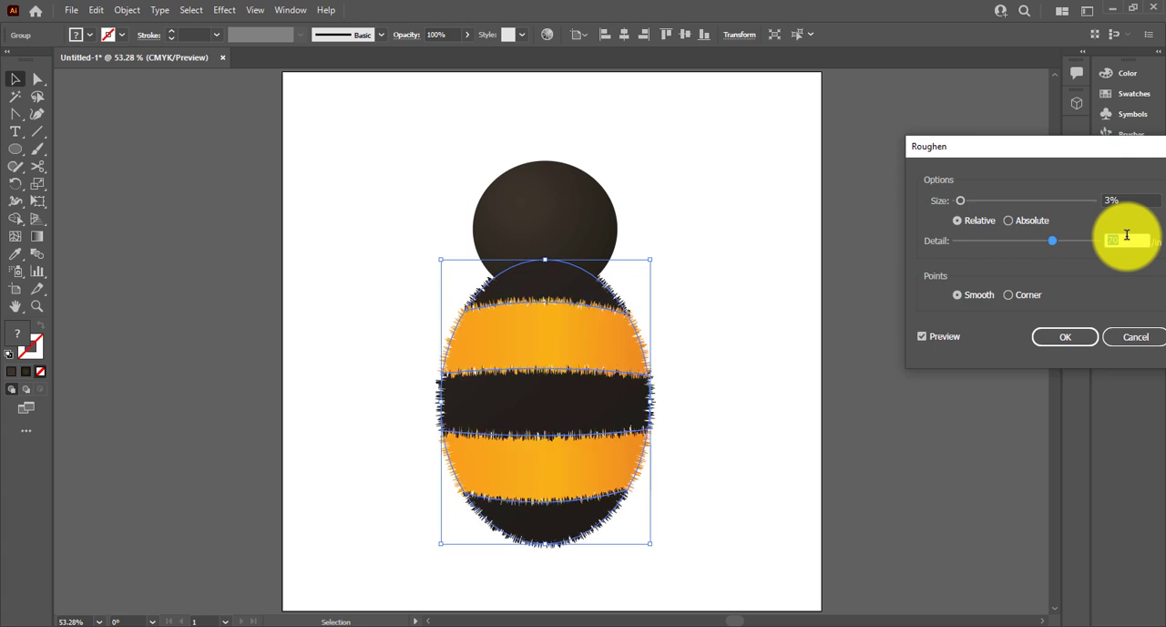
scroll(1127, 235, "up", 20)
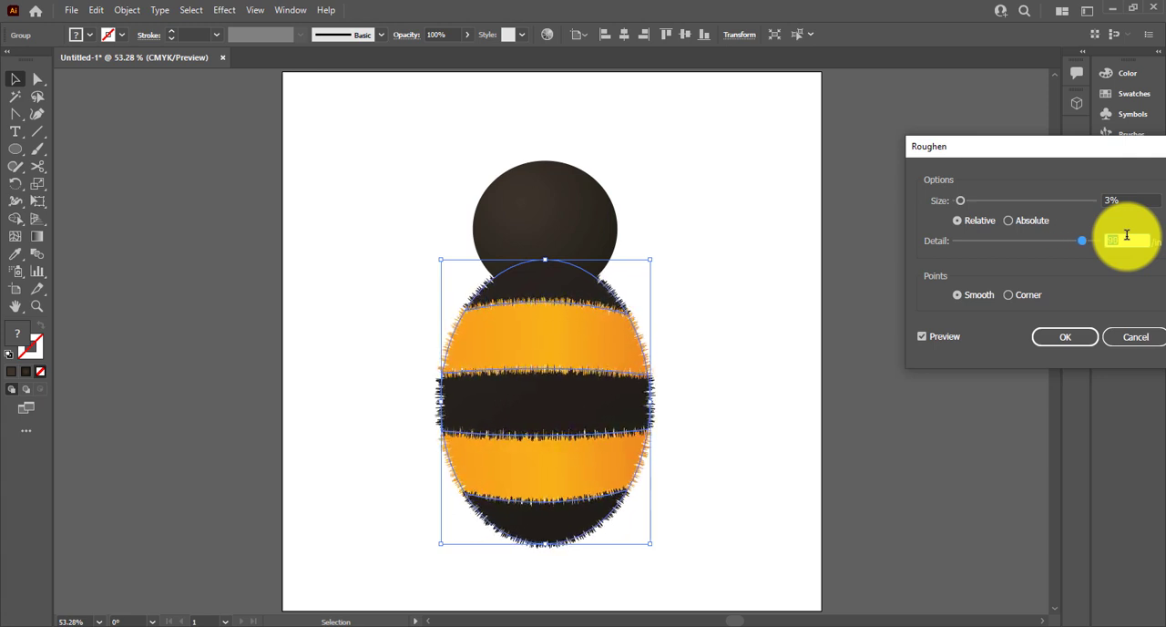
scroll(1127, 235, "up", 5)
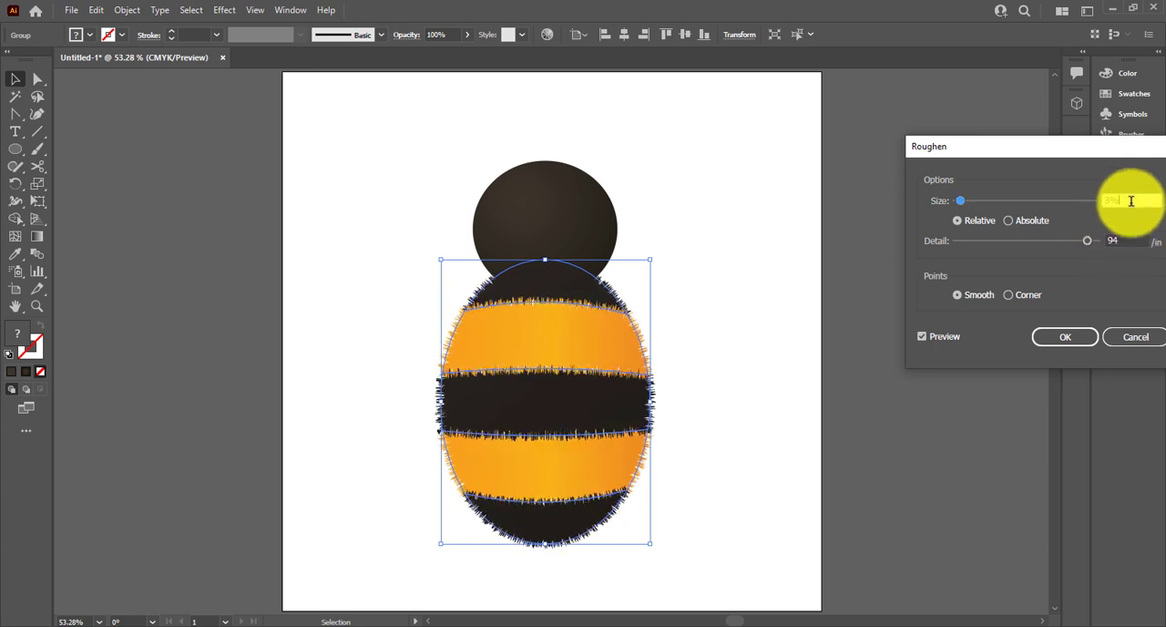
Try larger relative Roughen sizes of 7% and 5% on the body
scroll(1131, 200, "up", 3)
scroll(1131, 200, "down", 1)
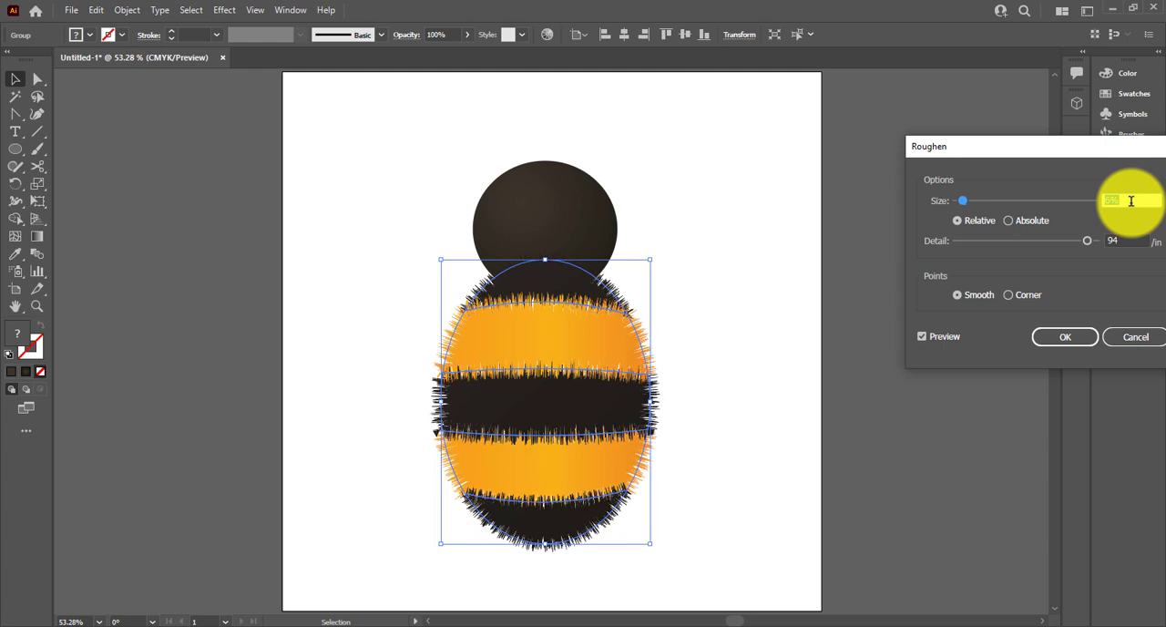
key("Up")
key("Up")
key("Up")
key("Up")
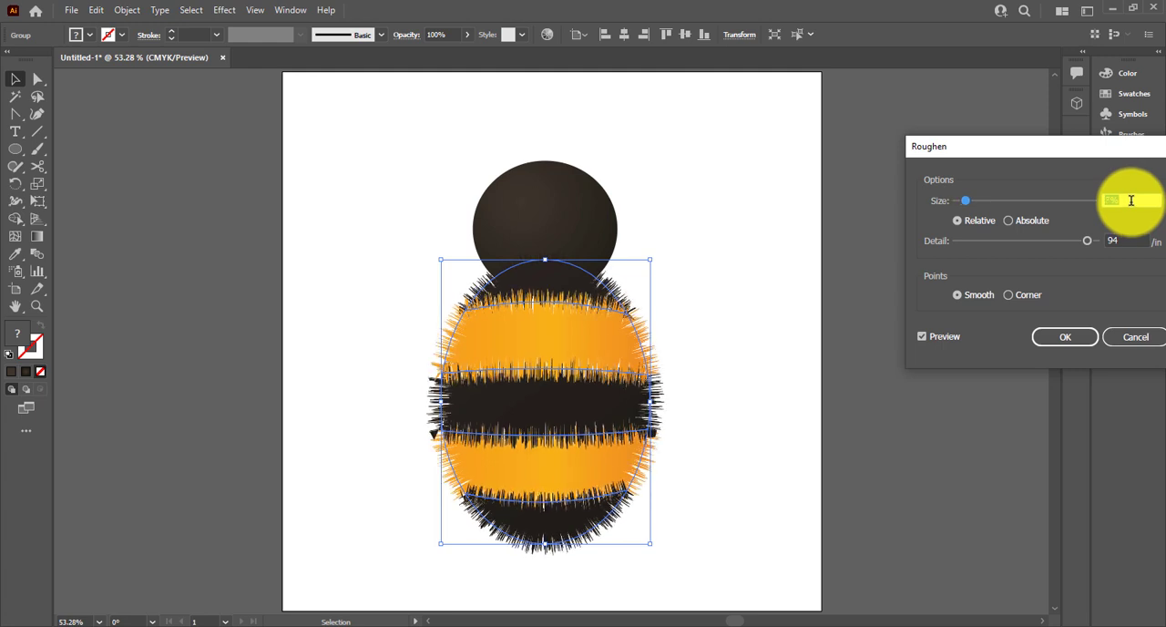
key("Down")
key("Down")
key("Down")
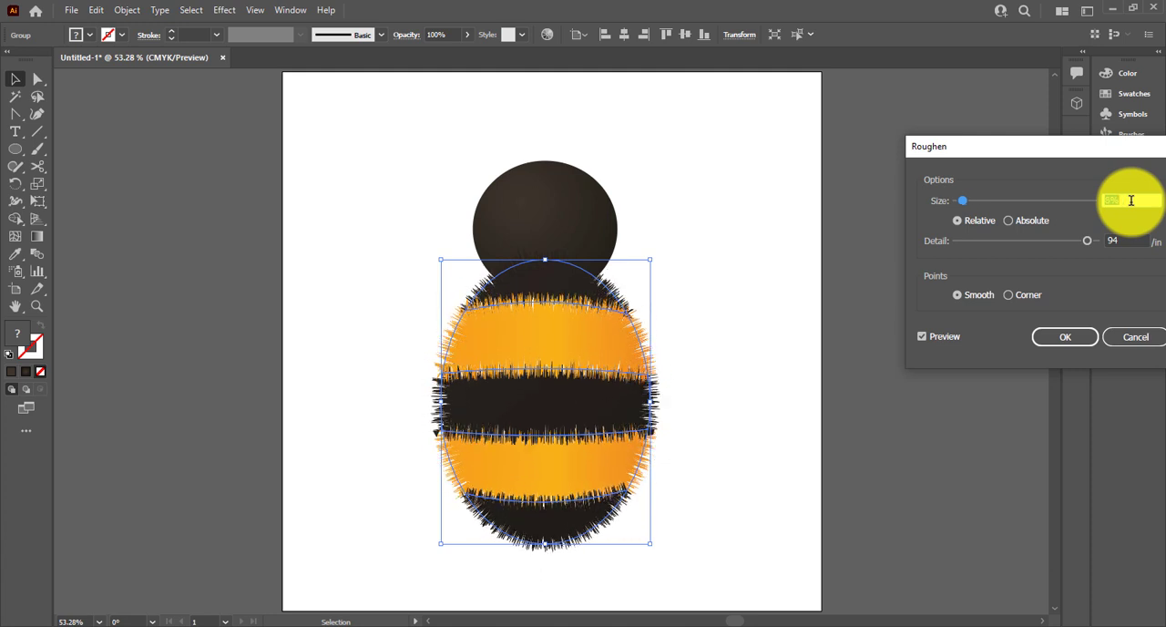
Apply the Roughen effect to the body with an absolute size of 25 pt, a detail of 99 per inch and corner points
left_click(1030, 225)
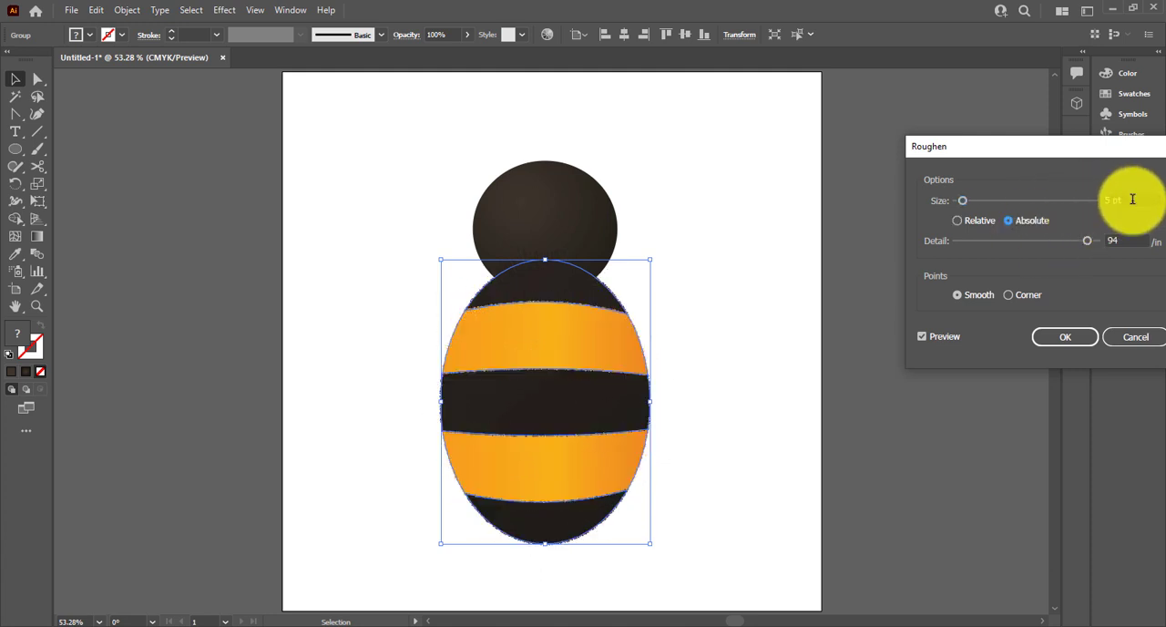
left_click_drag(963, 200, 1016, 199)
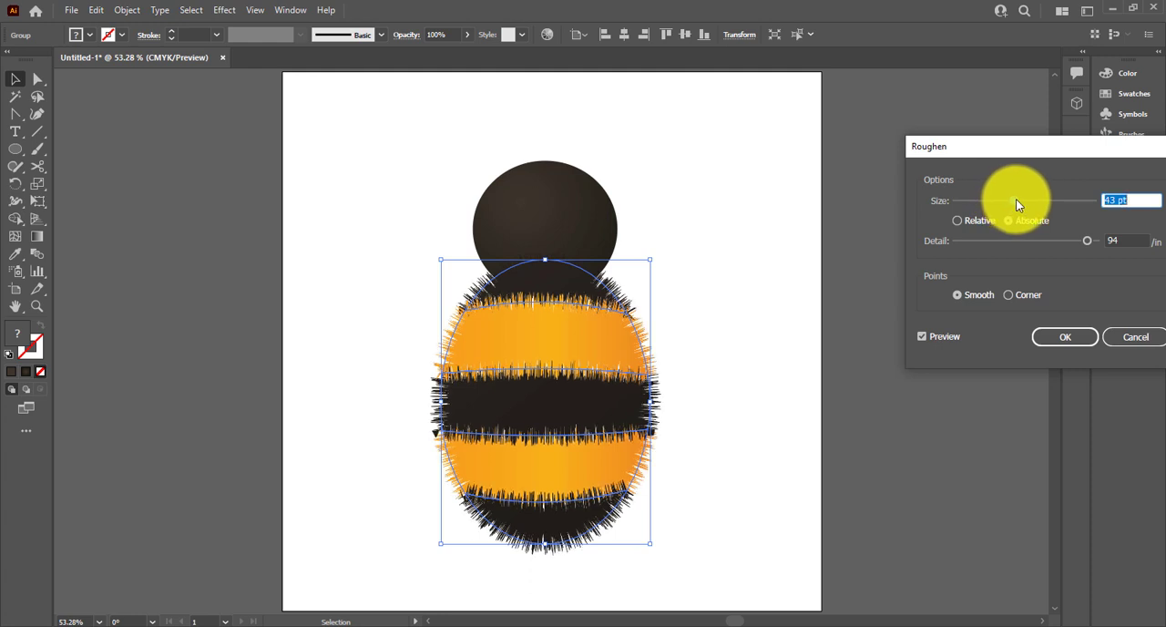
left_click_drag(1088, 241, 1097, 244)
left_click(1029, 295)
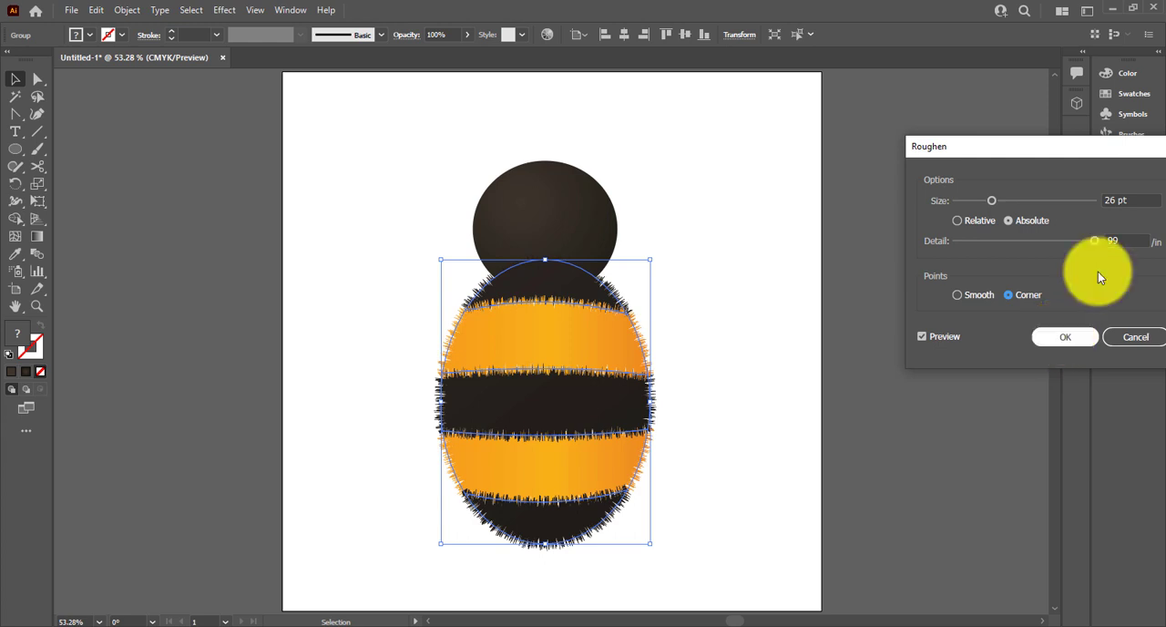
scroll(1133, 196, "down", 1)
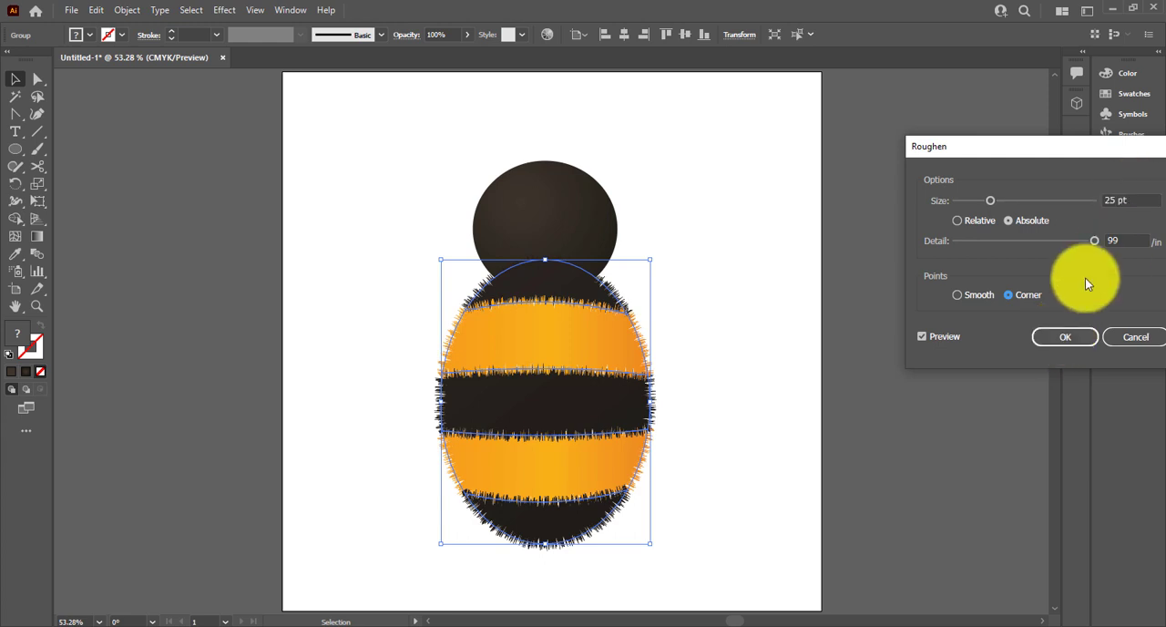
left_click(1026, 338)
Apply the same Roughen effect to the head ellipse and deselect it
left_click(534, 247)
left_click(522, 171)
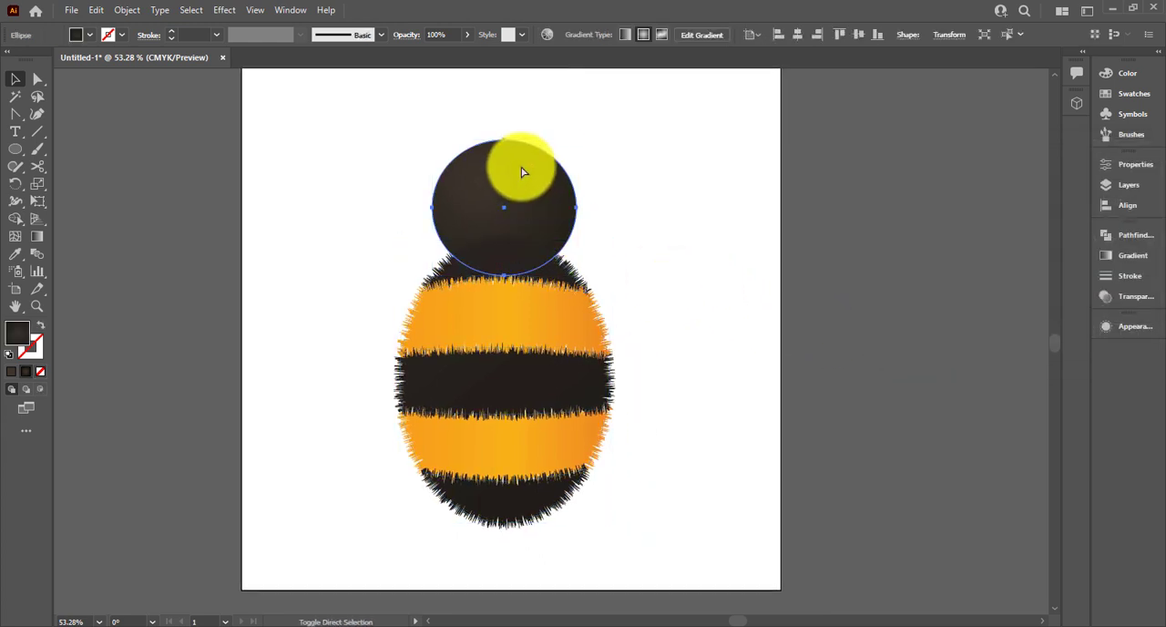
key("ctrl+shift+e")
left_click(615, 193)
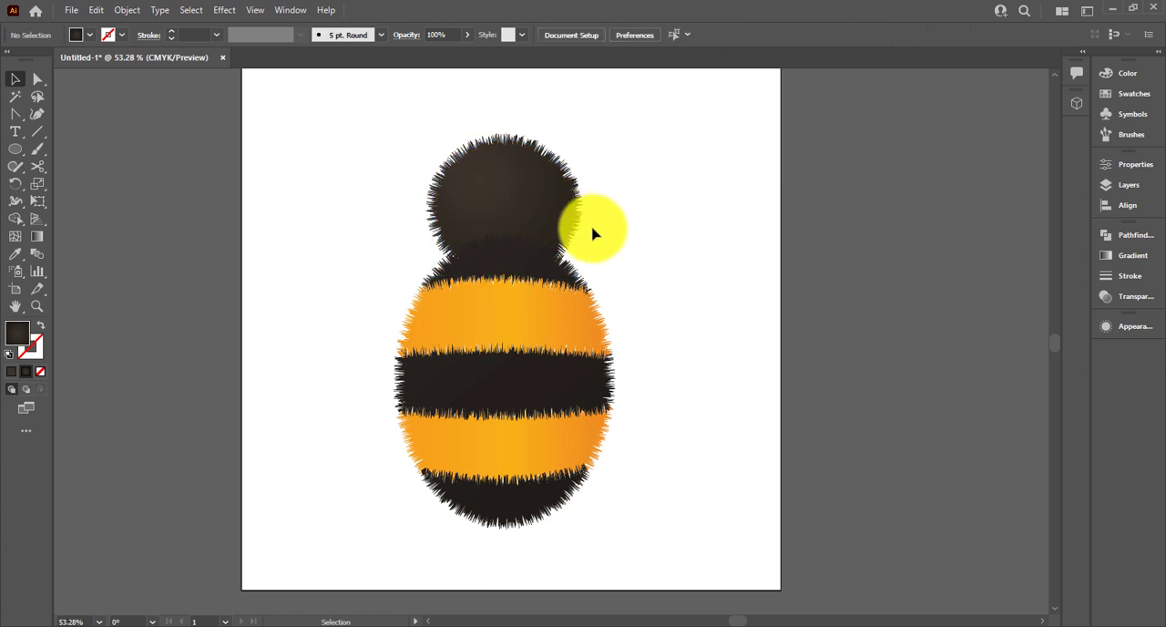
Place two overlapping copies of the striped body beside the artboard, the front copy offset up and to the left
left_click(570, 395)
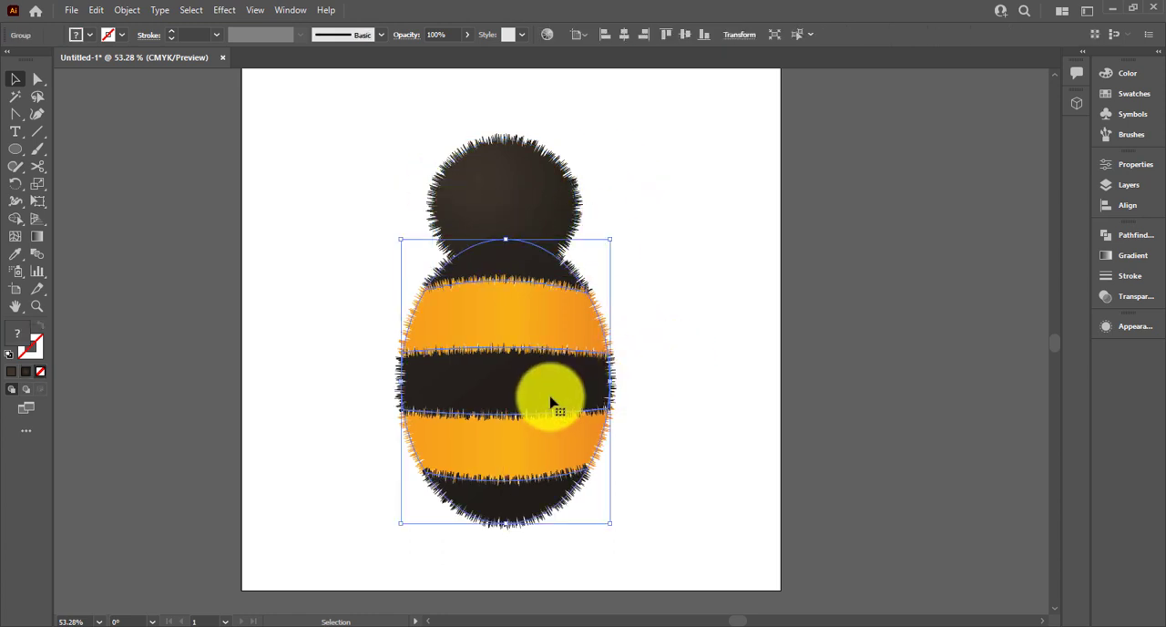
key("a")
left_click_drag(513, 404, 902, 374)
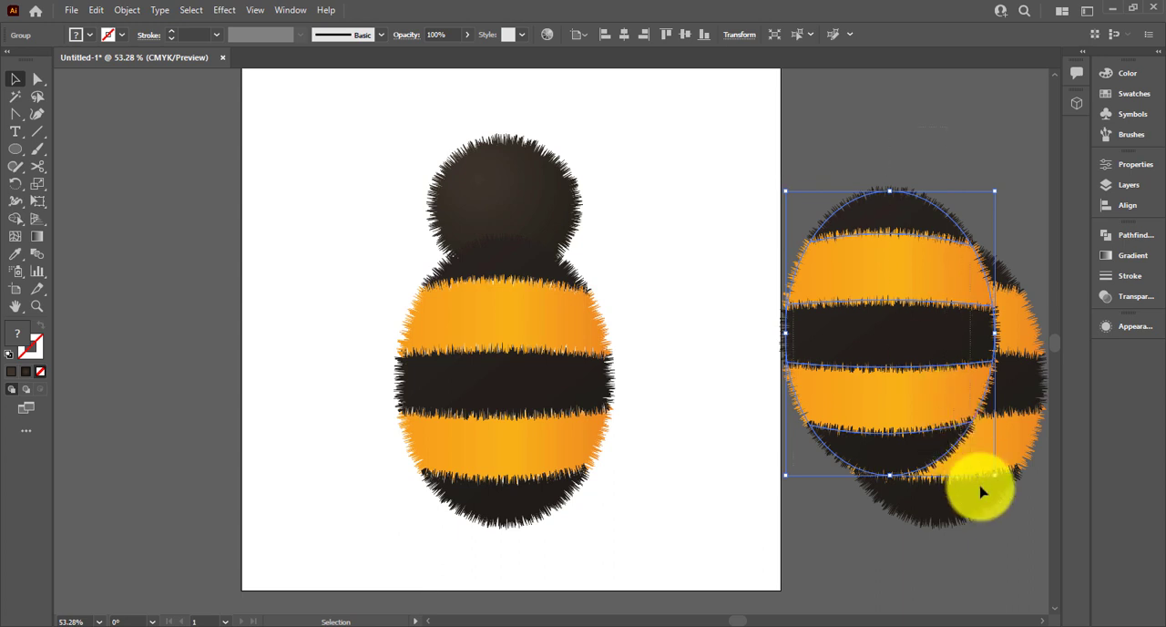
Trim the overlapping body copies with the Shape Builder tool, keeping only the striped crescent along the rear copy's right and lower edge
left_click(16, 218)
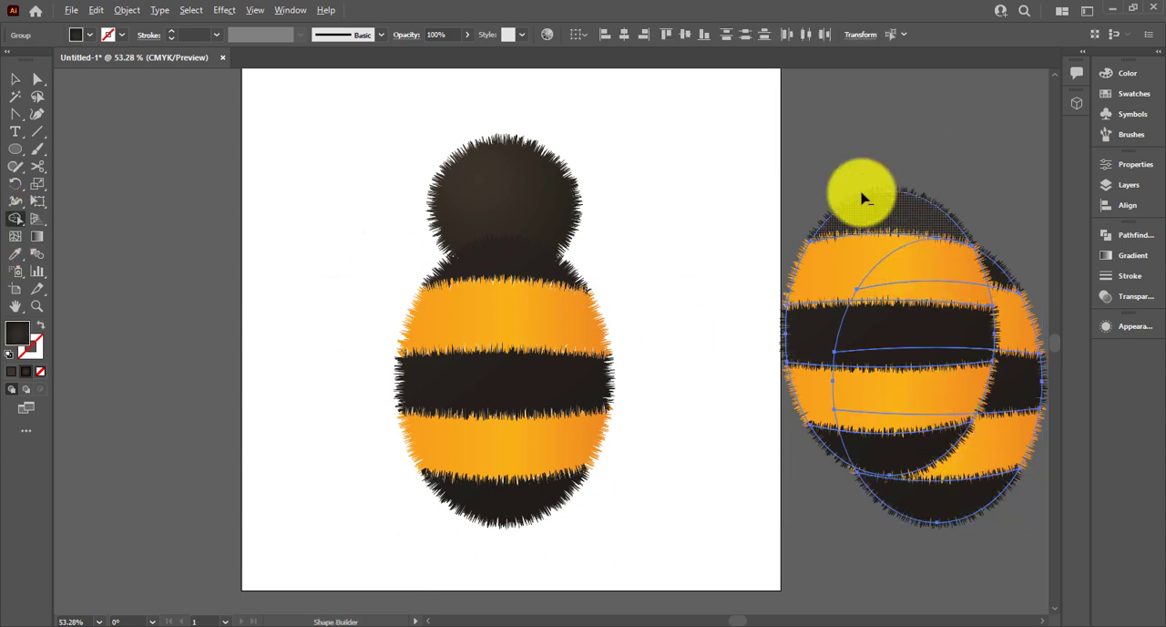
mouse_move(858, 175)
left_mouse_down()
mouse_move(951, 317)
mouse_move(940, 414)
mouse_move(841, 487)
mouse_move(811, 483)
mouse_move(834, 456)
left_mouse_up()
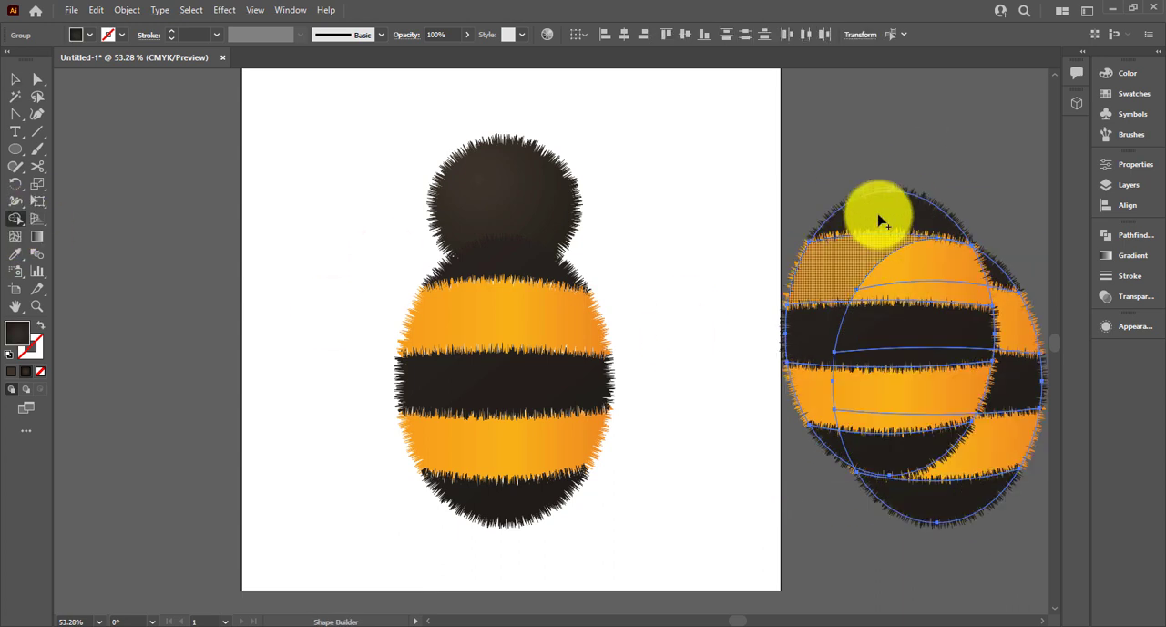
mouse_move(898, 171)
left_mouse_down()
mouse_move(910, 342)
mouse_move(855, 395)
mouse_move(828, 451)
left_mouse_up()
left_click_drag(803, 244, 814, 426)
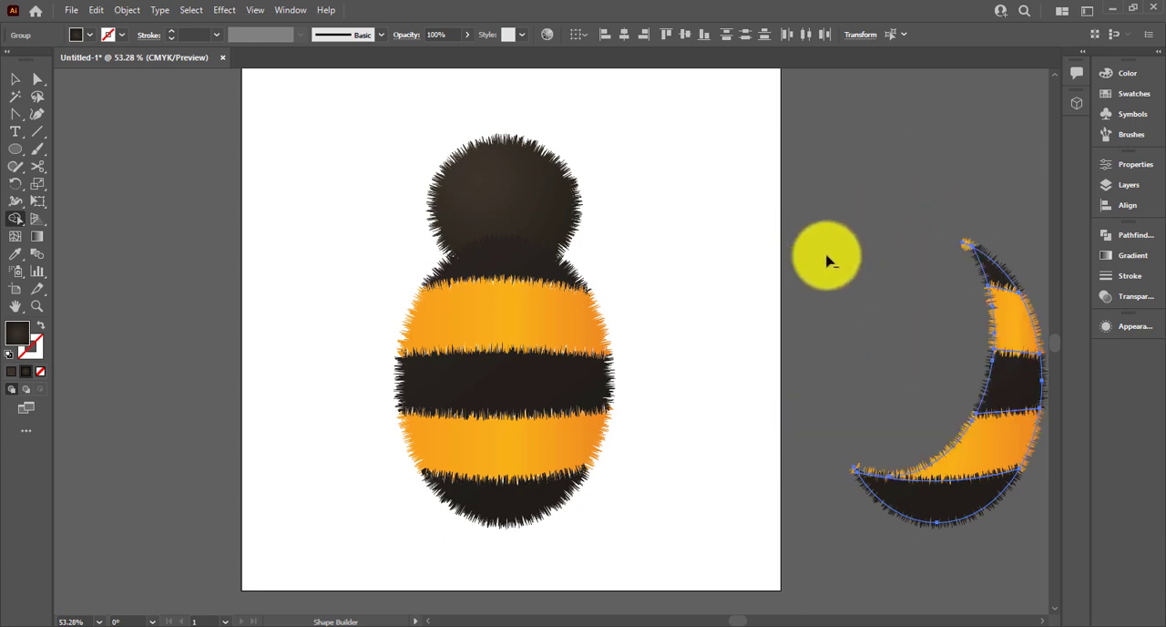
left_click(968, 239, "alt")
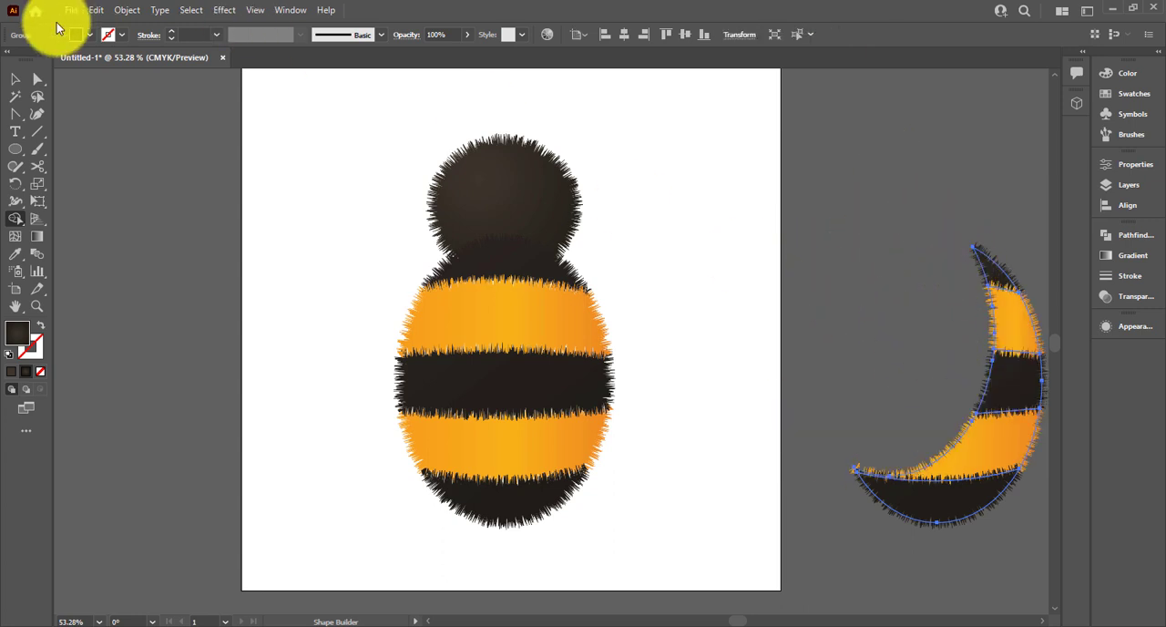
Position the crescent along the right side of the bee's body as a shadow and set its blend mode to Multiply
left_click(14, 79)
left_click_drag(1027, 474, 574, 447)
left_click(1128, 293)
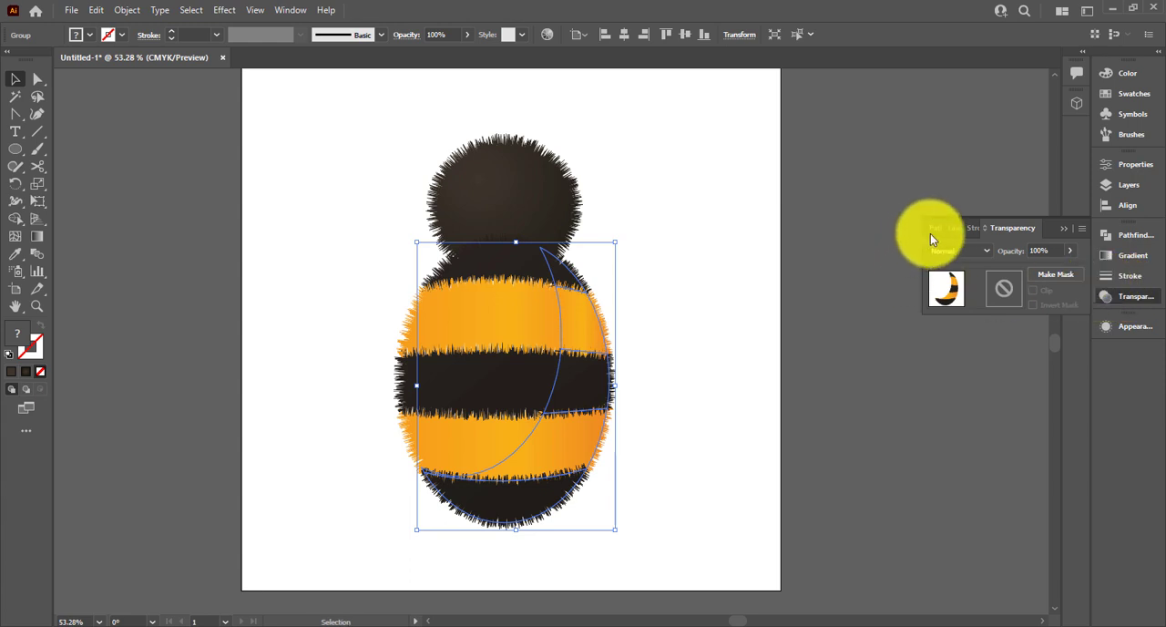
left_click(957, 250)
key("Escape")
left_click(717, 349)
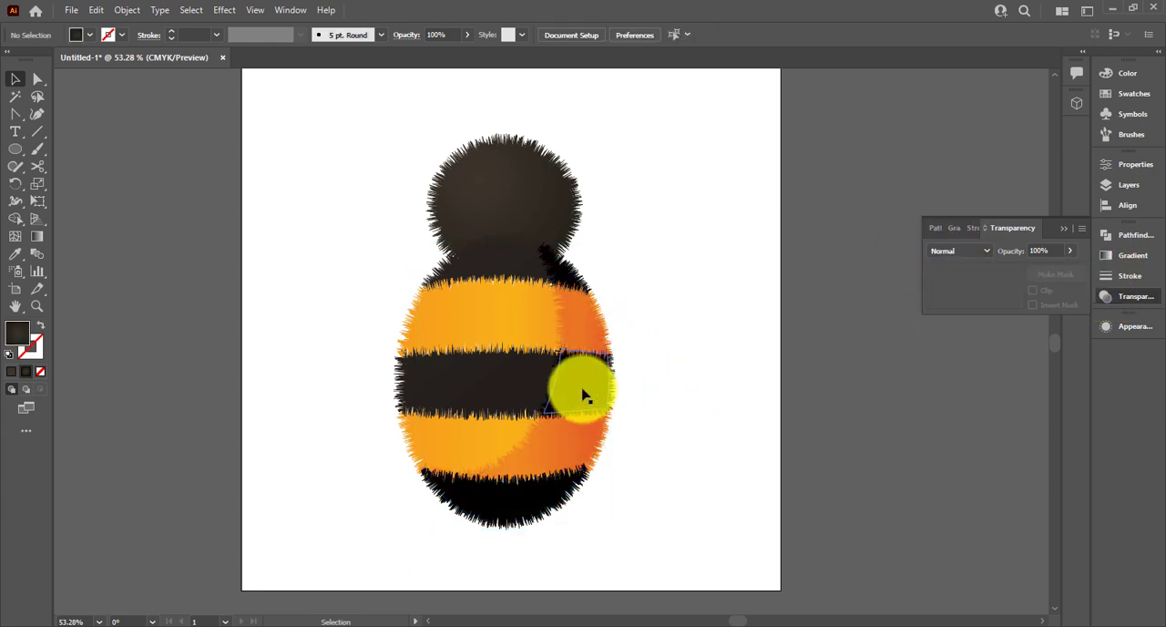
left_click(584, 389)
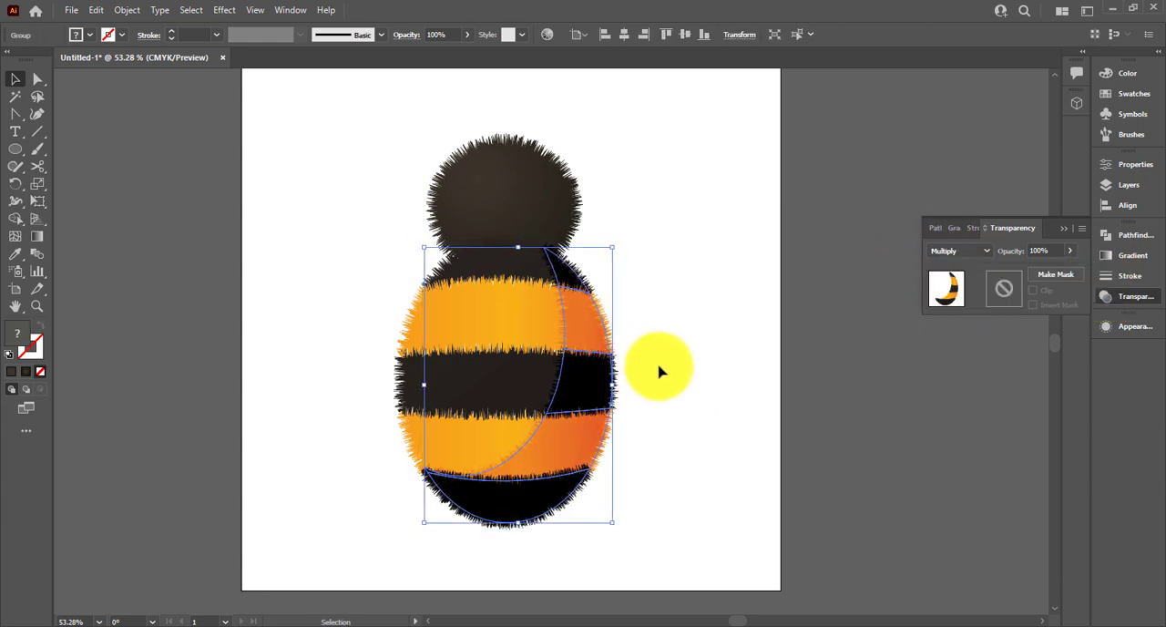
left_click(708, 372)
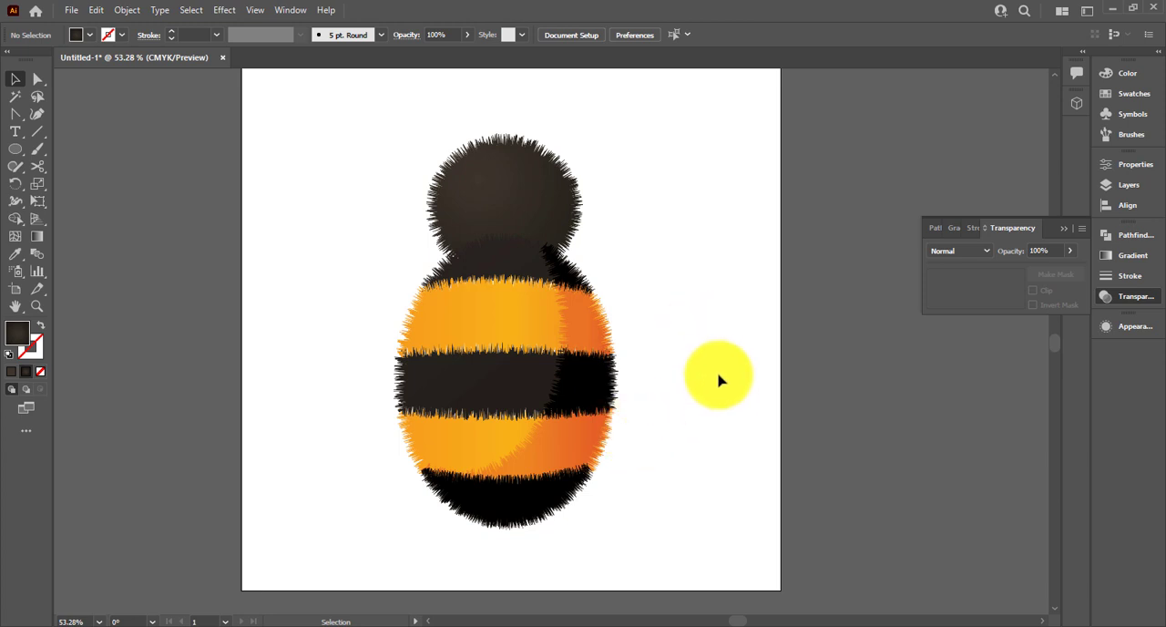
Make two slightly offset body copies beside the bee and trim them with Shape Builder to a thin crescent along the left and lower edge
left_click(453, 394)
left_click_drag(466, 392, 712, 401)
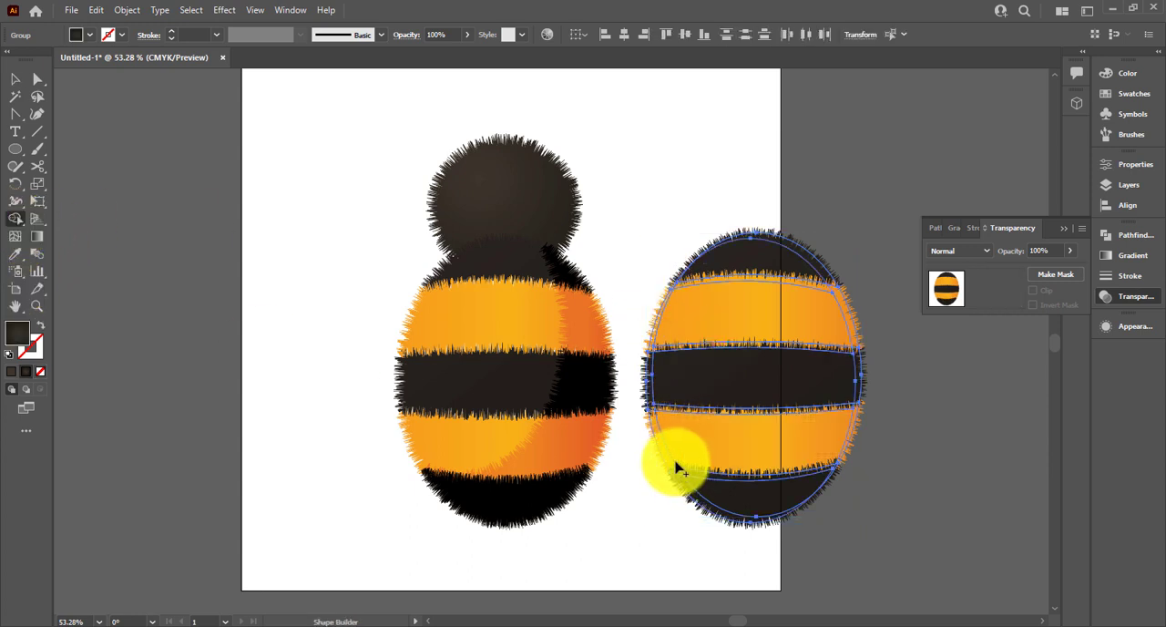
mouse_move(702, 455)
left_mouse_down()
mouse_move(722, 367)
mouse_move(740, 486)
mouse_move(792, 297)
mouse_move(815, 265)
mouse_move(852, 359)
mouse_move(855, 502)
left_mouse_up()
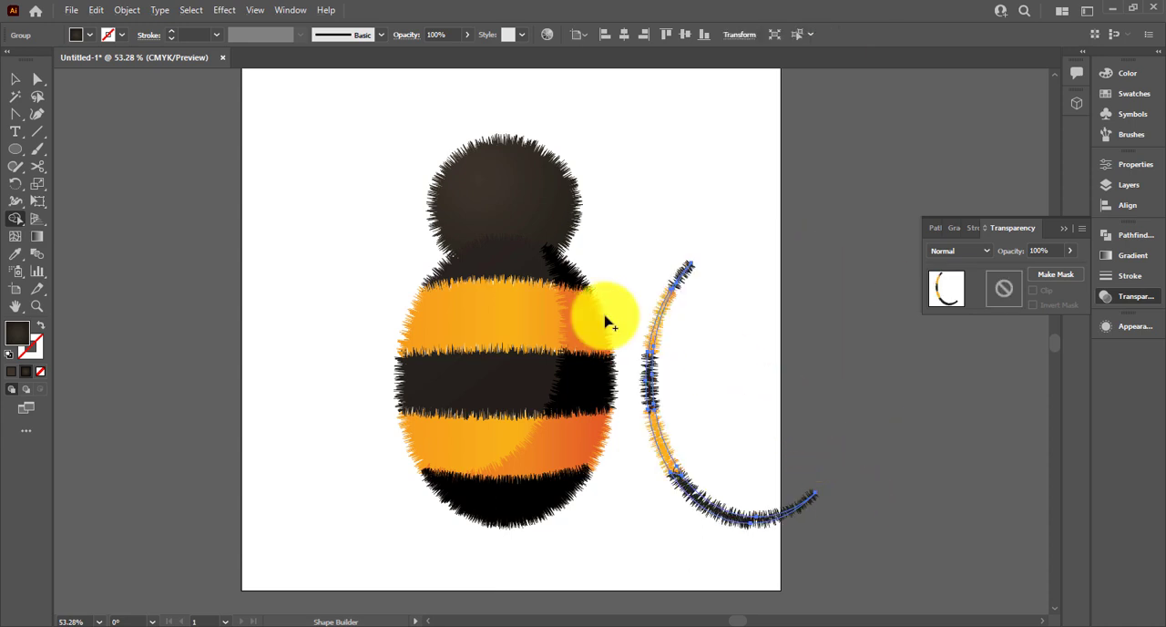
Position the thin crescent along the left edge of the bee's body as a highlight and set its blend mode to Screen
left_click(15, 79)
left_click(683, 497)
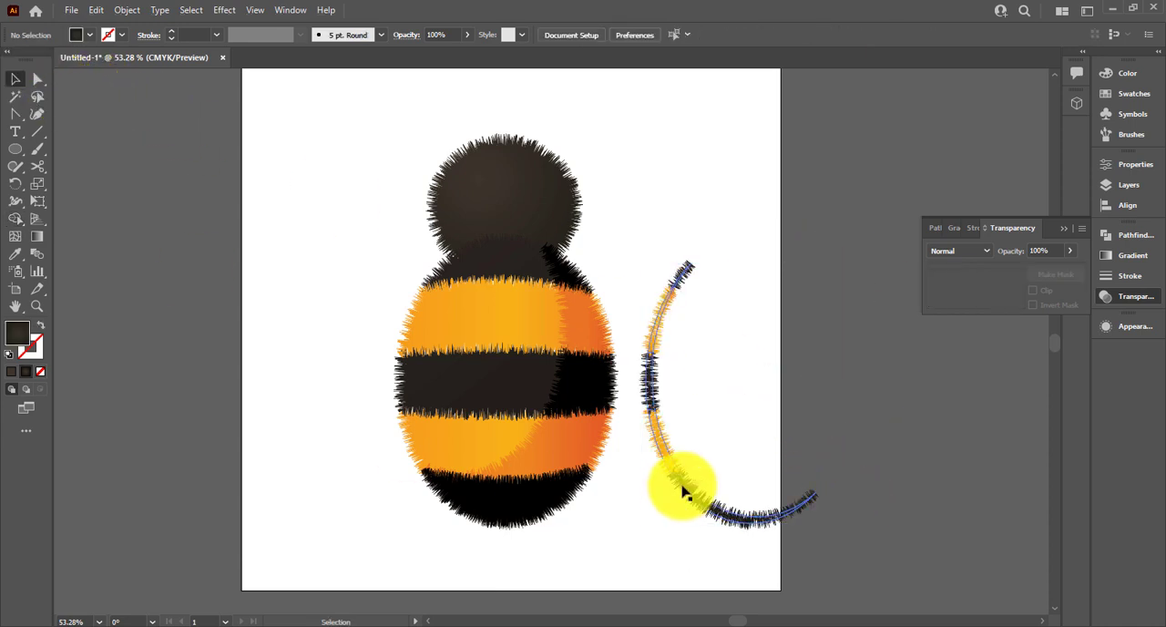
left_click_drag(685, 492, 433, 479)
left_click(970, 251)
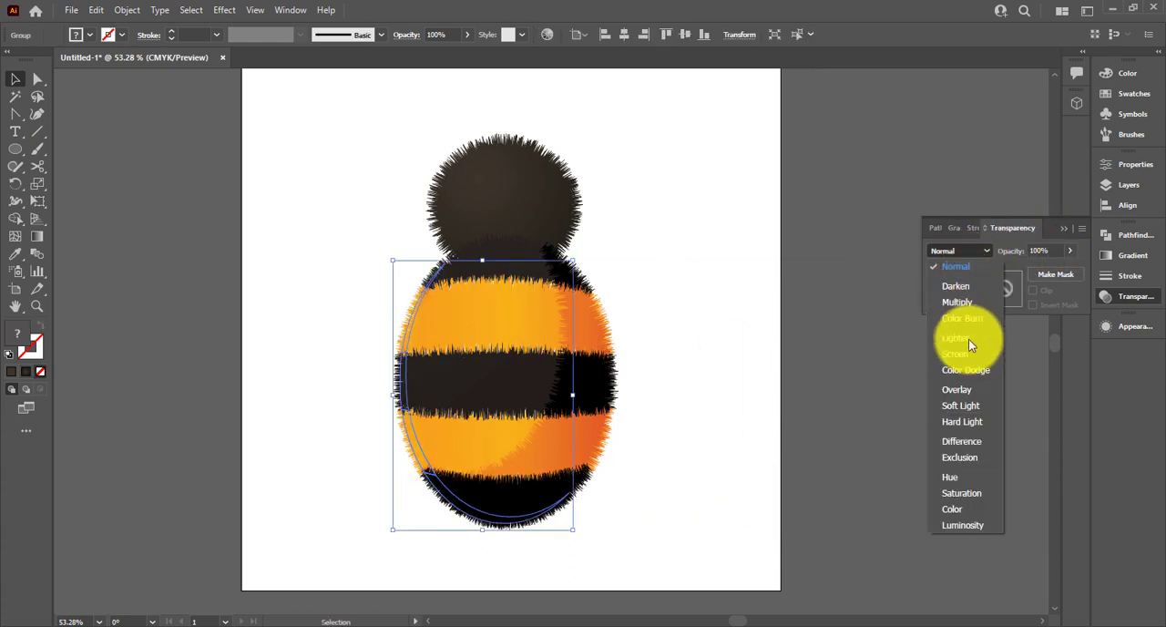
left_click(969, 354)
left_click(731, 500)
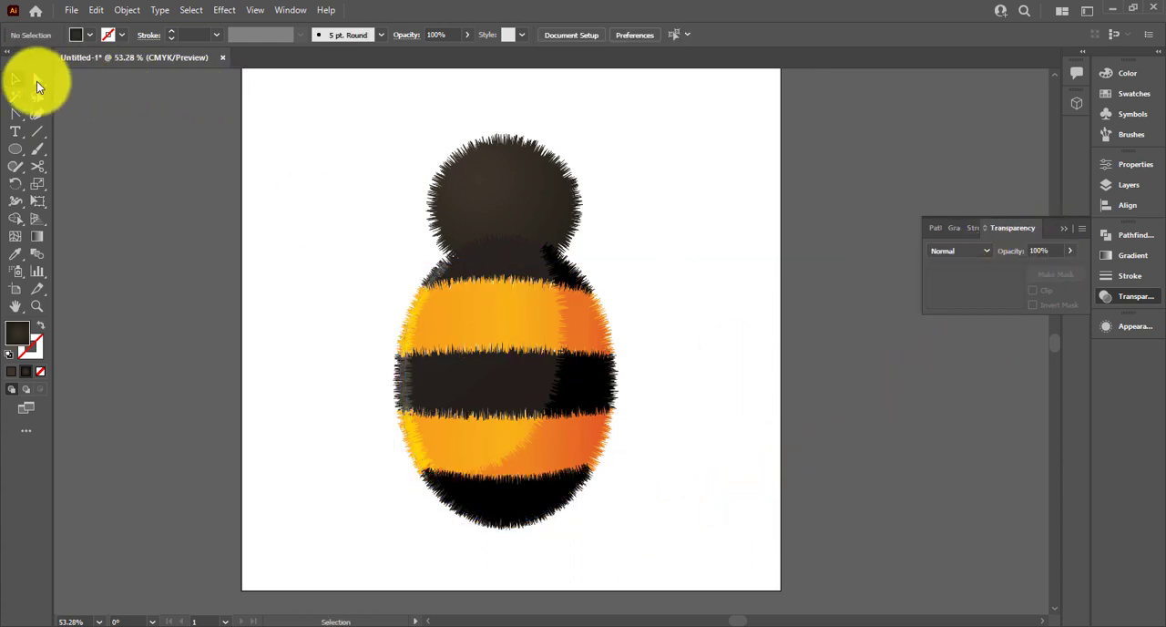
left_click(416, 438)
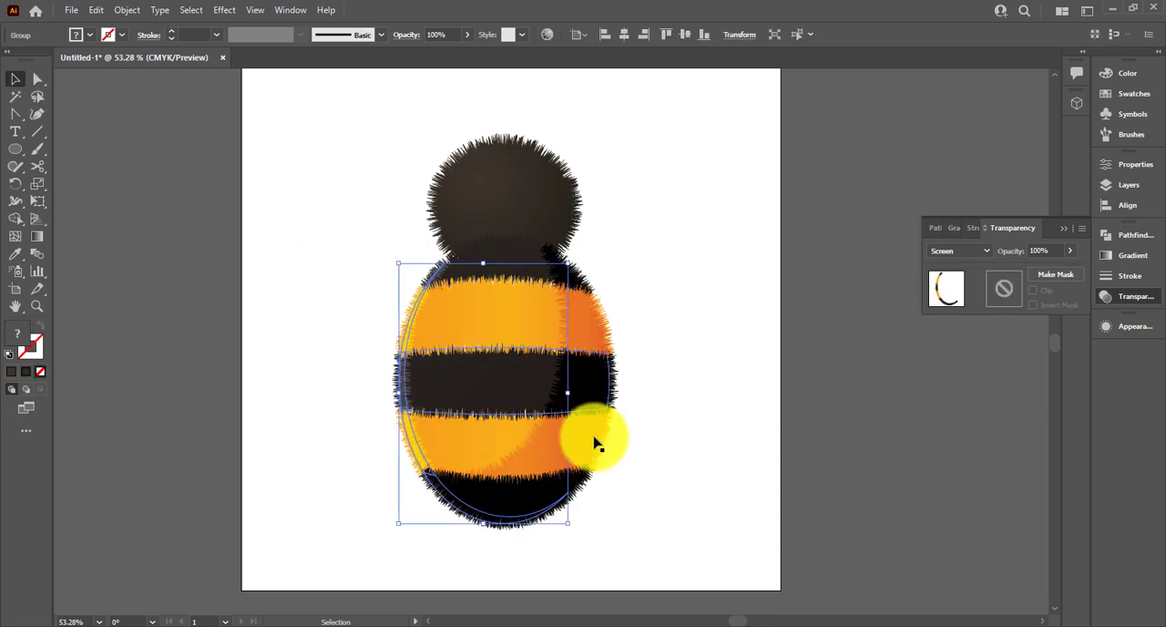
left_click(676, 445)
left_click(1062, 229)
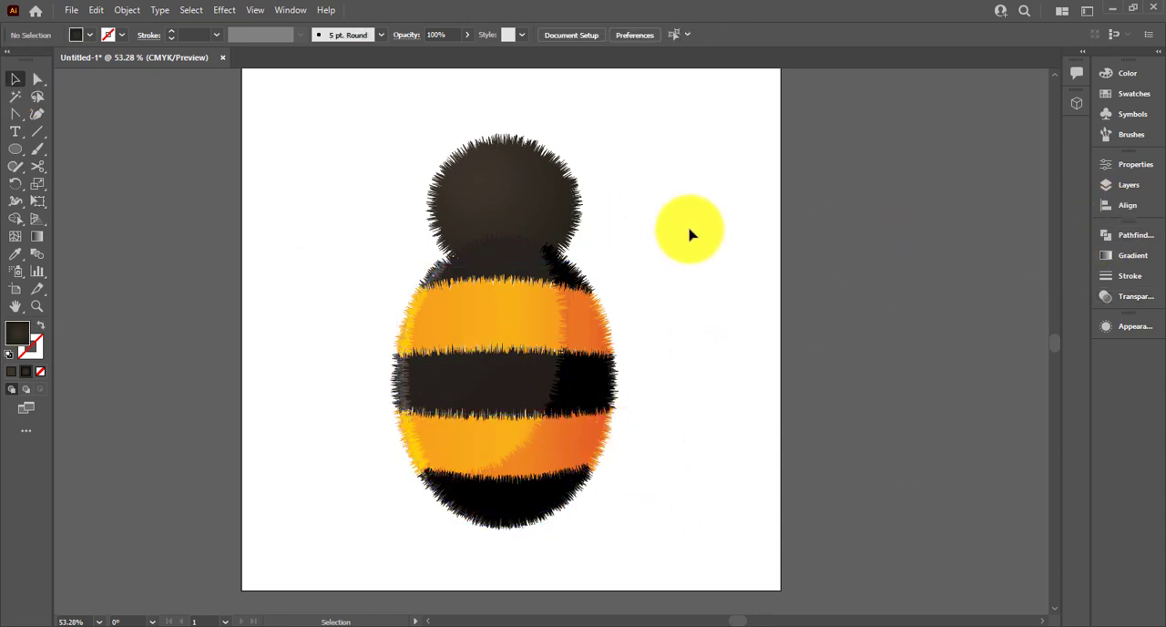
Duplicate the head ellipse, scale the copy down, rotate it about 20° and place it over the upper part of the head
left_click_drag(539, 210, 811, 222)
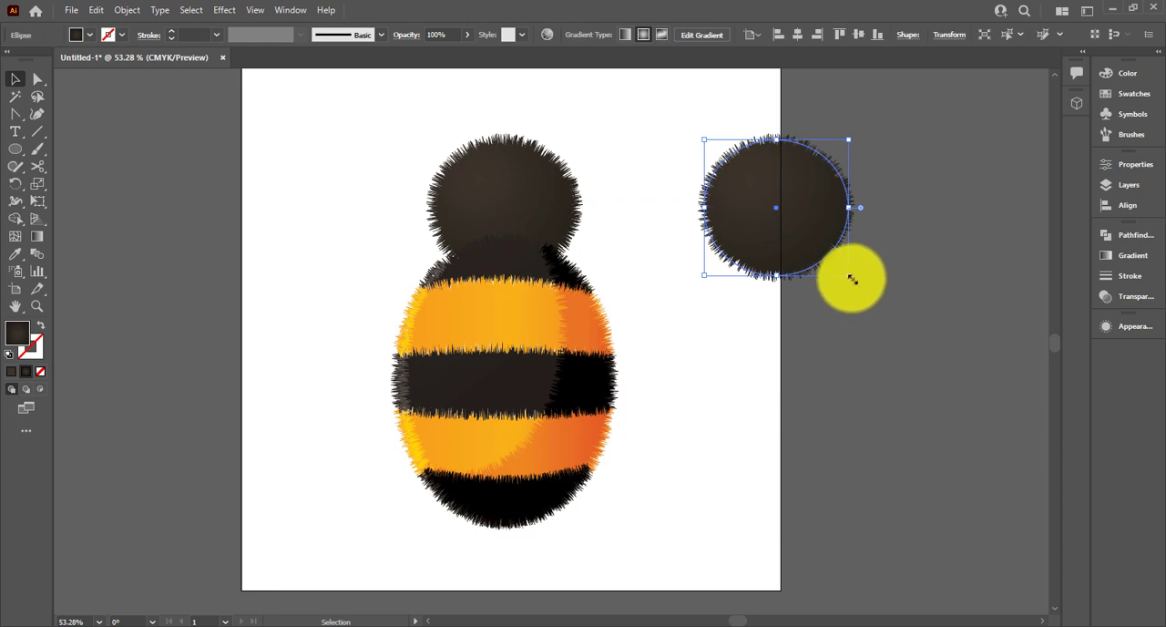
left_click_drag(851, 278, 791, 227)
key("ctrl+z")
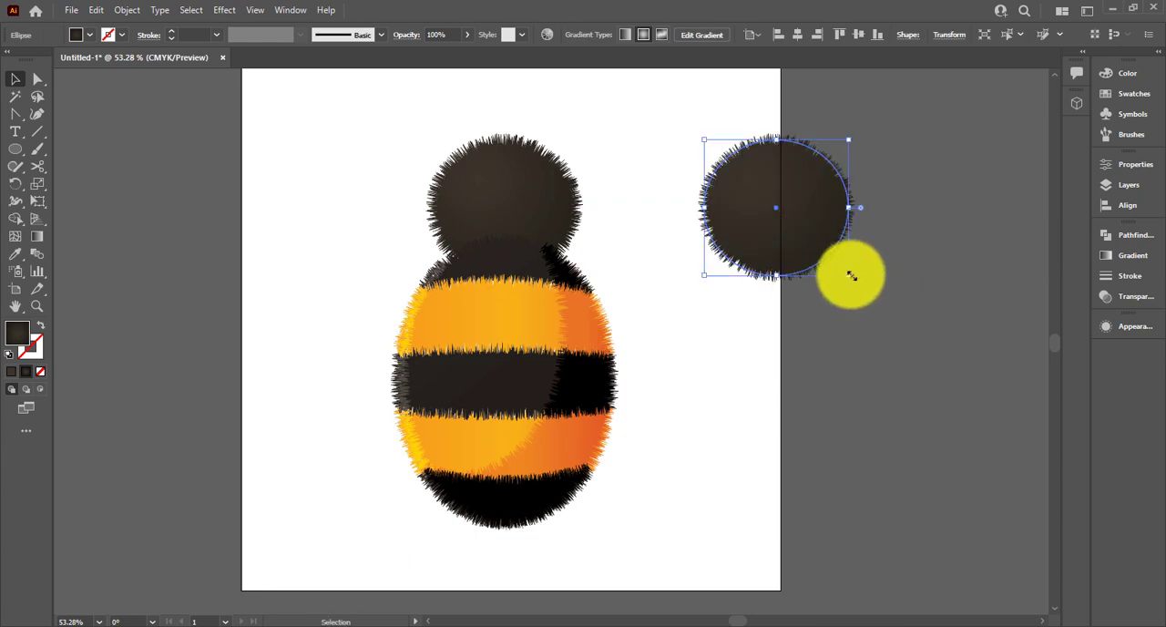
left_click_drag(852, 277, 825, 229)
left_click_drag(827, 135, 810, 113)
left_click_drag(781, 187, 514, 199)
Set the blend mode of the rotated ellipse on the bee's head to Screen
left_click(1130, 256)
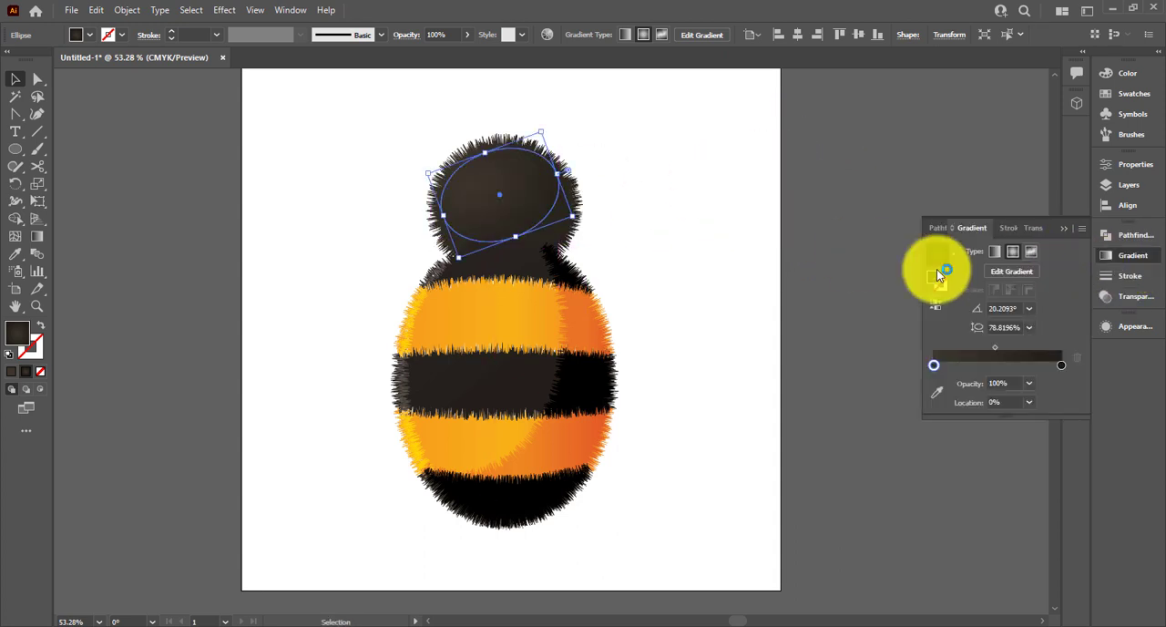
left_click(1129, 296)
left_click(968, 253)
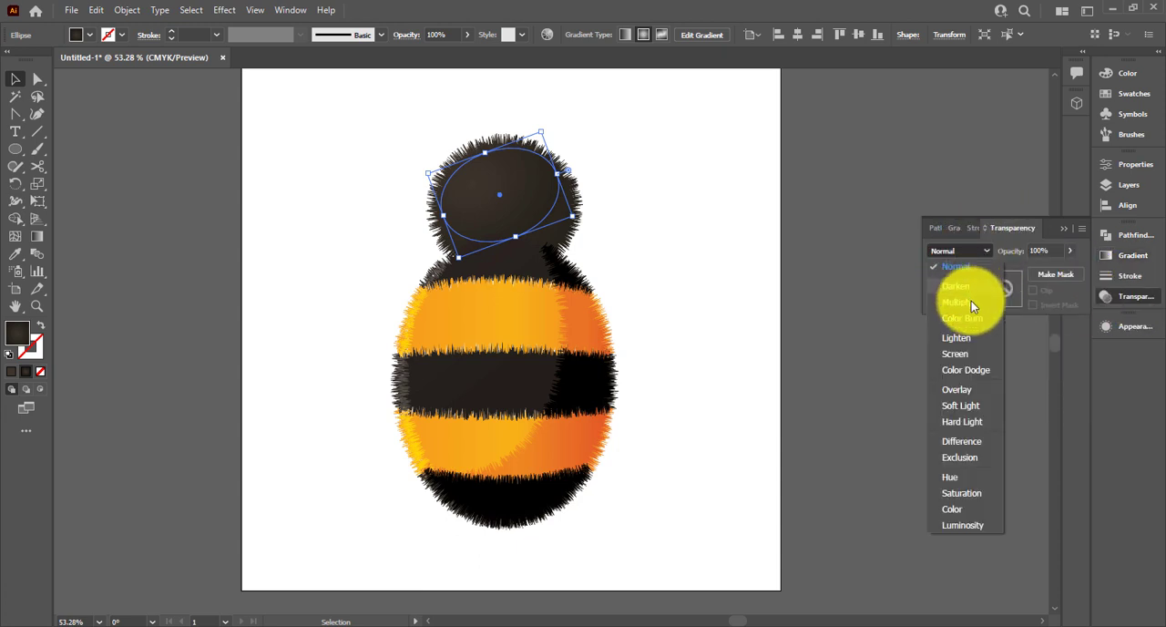
left_click(969, 304)
left_click(620, 247)
left_click(476, 208)
left_click(962, 252)
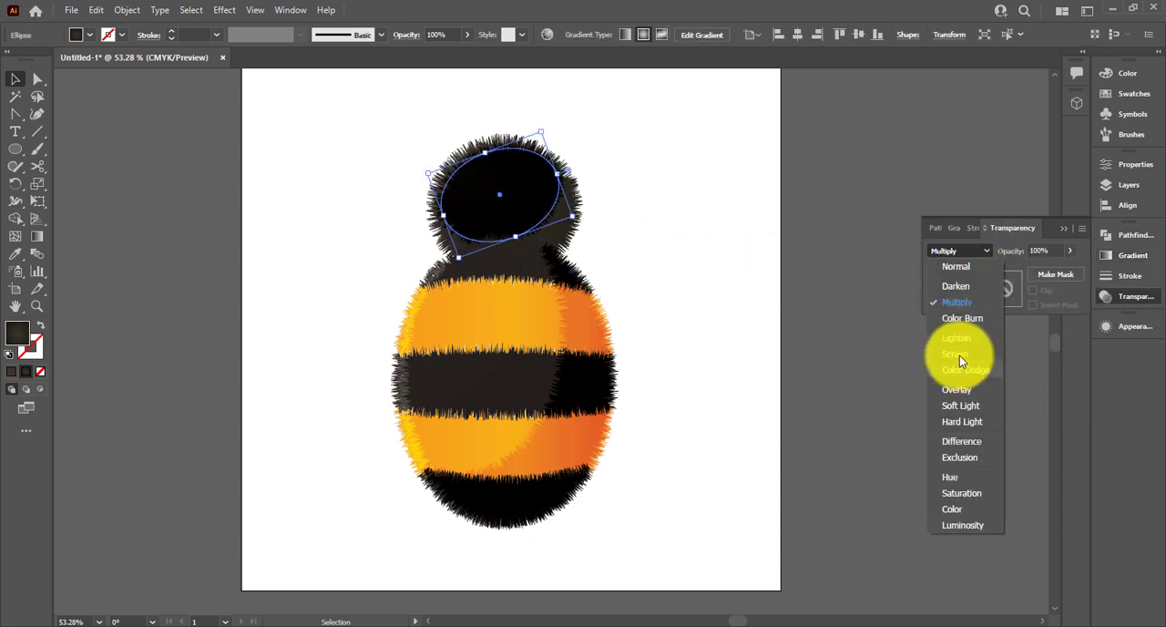
left_click(958, 352)
left_click(638, 229)
Shrink the head's highlight ellipse, shift it slightly lower, and reduce its opacity to 49%
key("ctrl+1")
left_click(536, 259)
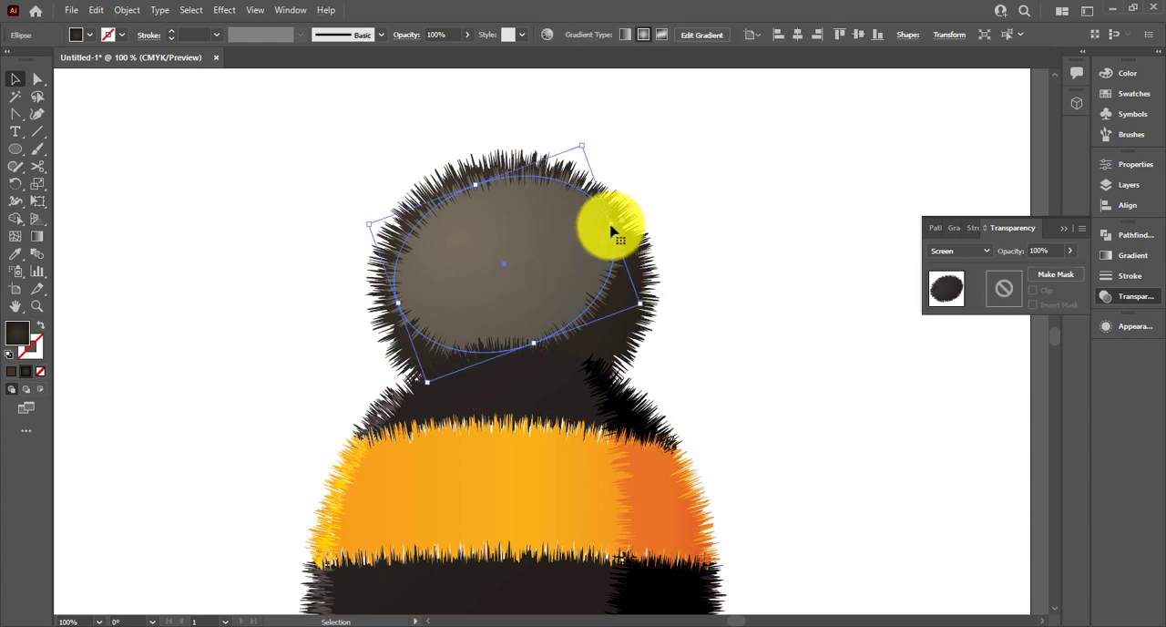
left_click_drag(644, 307, 611, 296)
left_click_drag(525, 269, 512, 278)
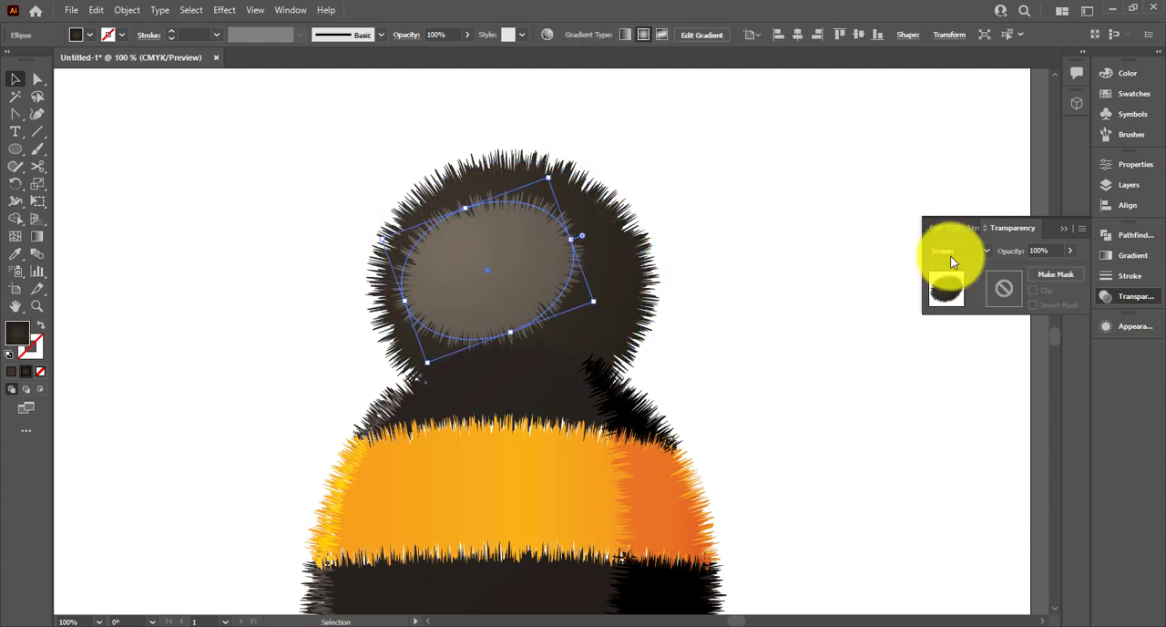
left_click_drag(1047, 264, 1040, 266)
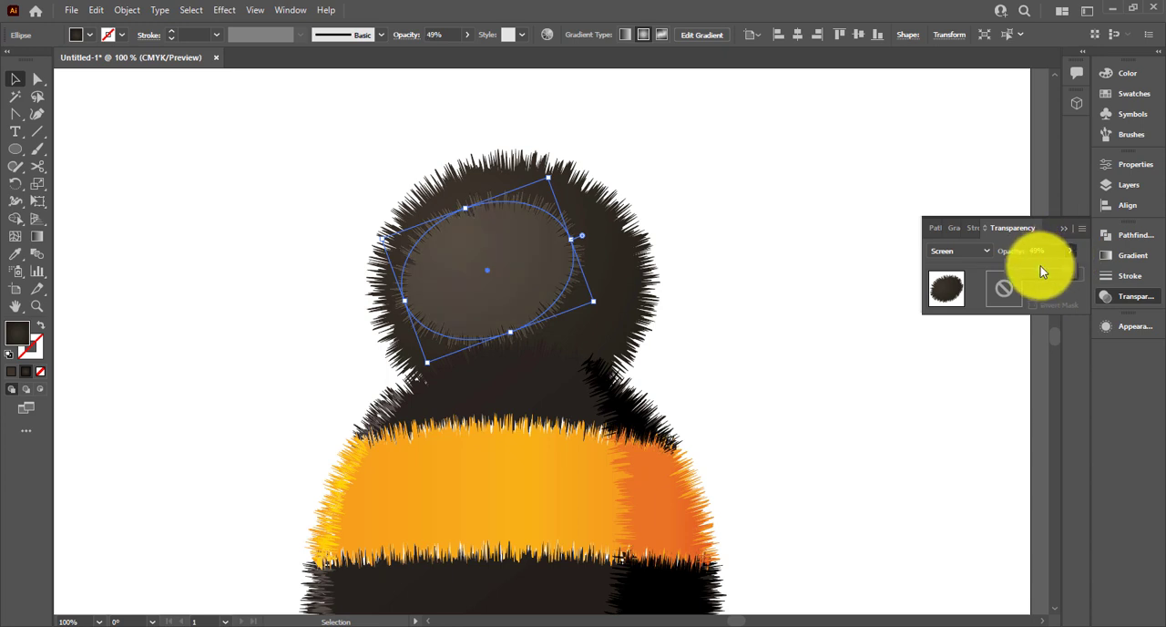
Edit the highlight ellipse's Roughen effect to a size of 10 pt and a detail of 87
left_click(1122, 327)
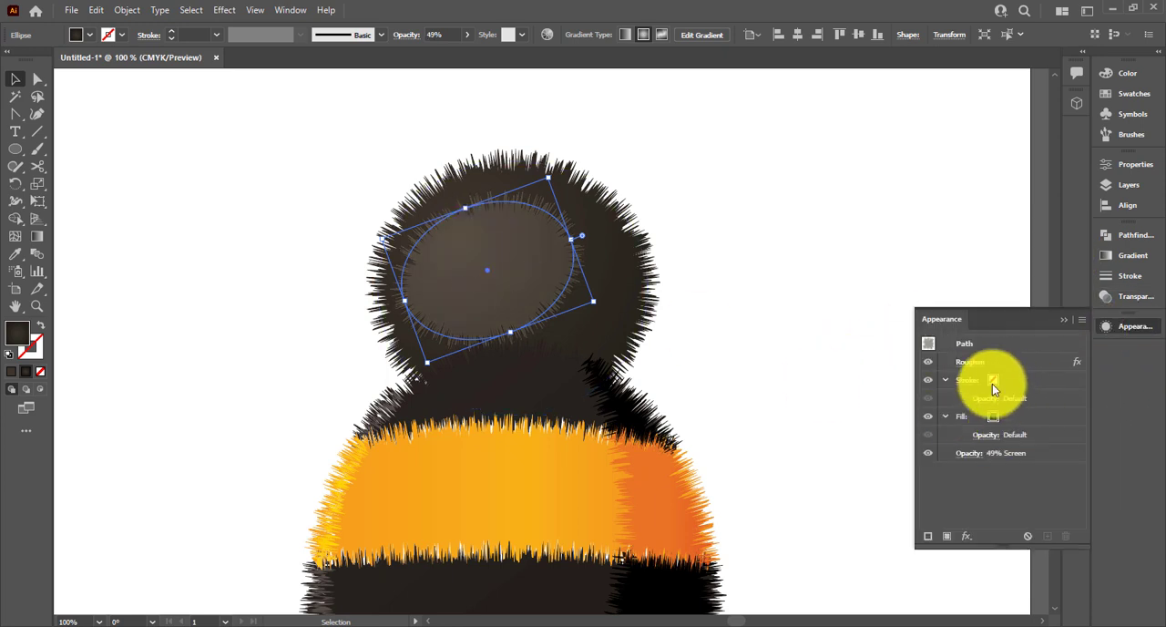
left_click(970, 365)
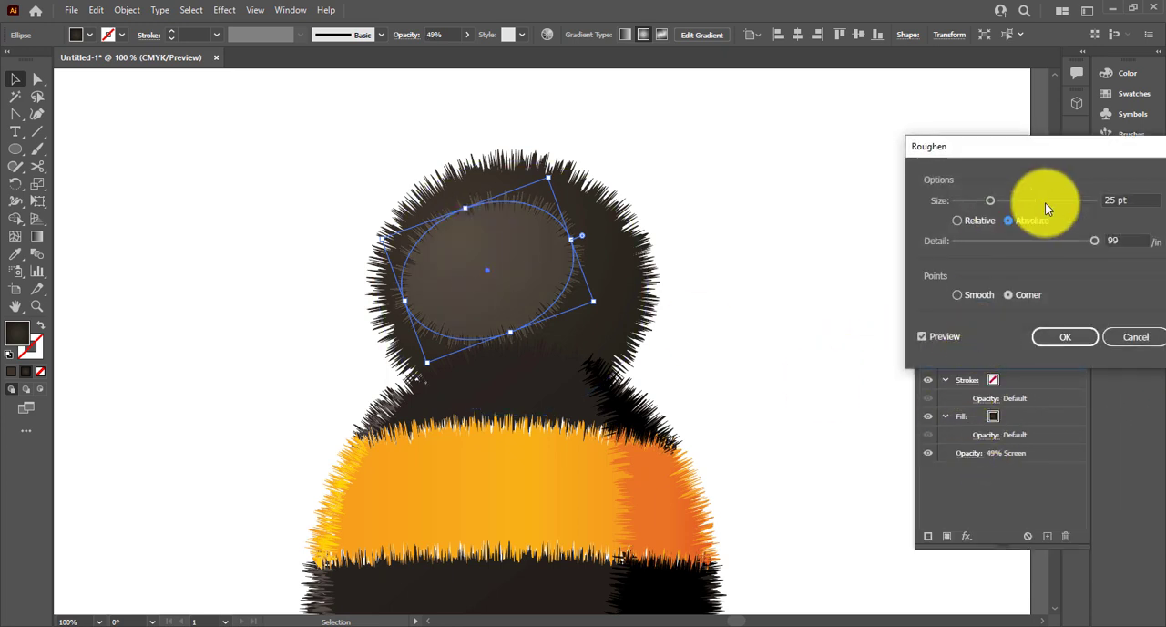
type("87")
left_click(1129, 192)
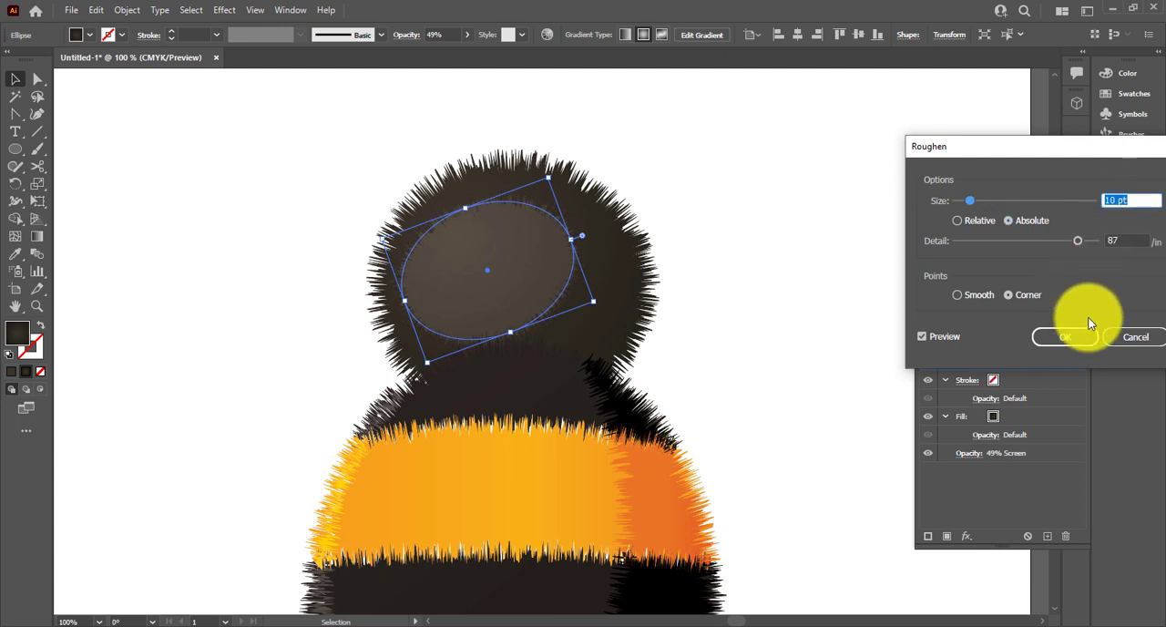
left_click(1065, 337)
Flatten the highlight ellipse, tilt it more steeply, and place it on the upper left of the head
left_click(718, 195)
left_click(579, 222)
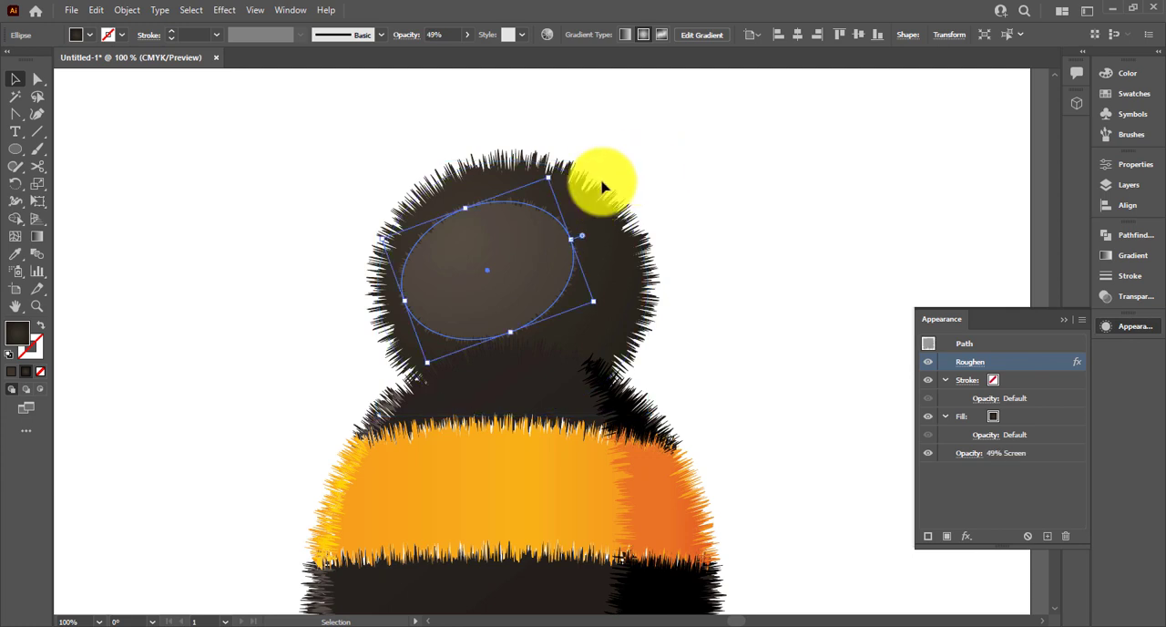
left_click_drag(549, 179, 562, 246)
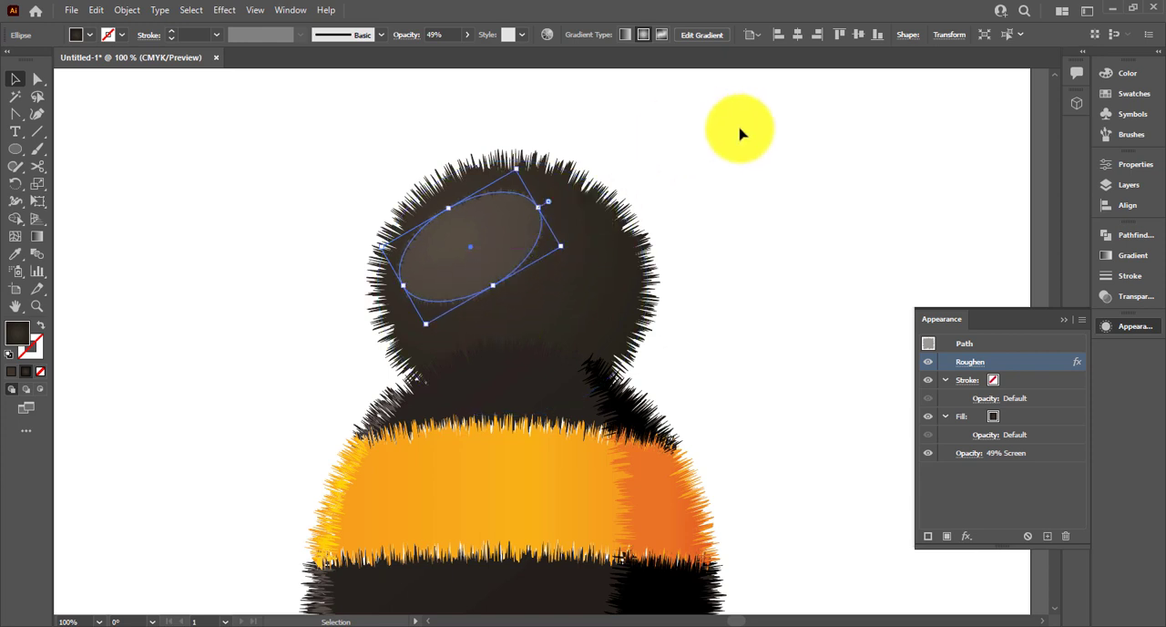
left_click(740, 130)
Fill the head's highlight ellipse with the solid dark brown swatch
left_click(495, 255)
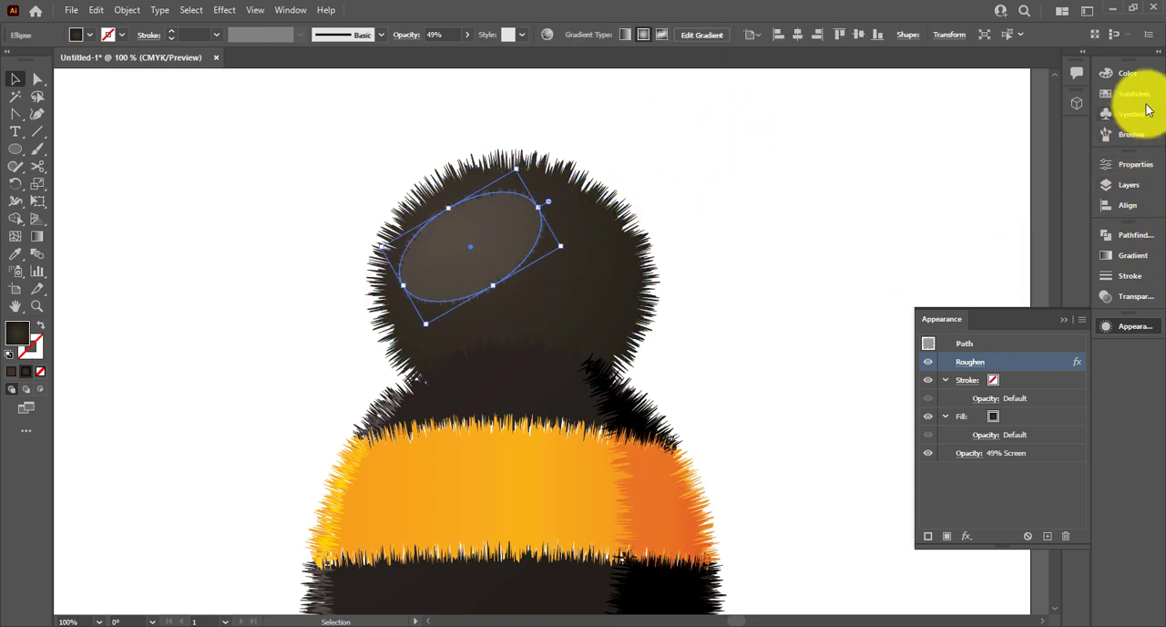
left_click(1141, 100)
left_click(948, 179)
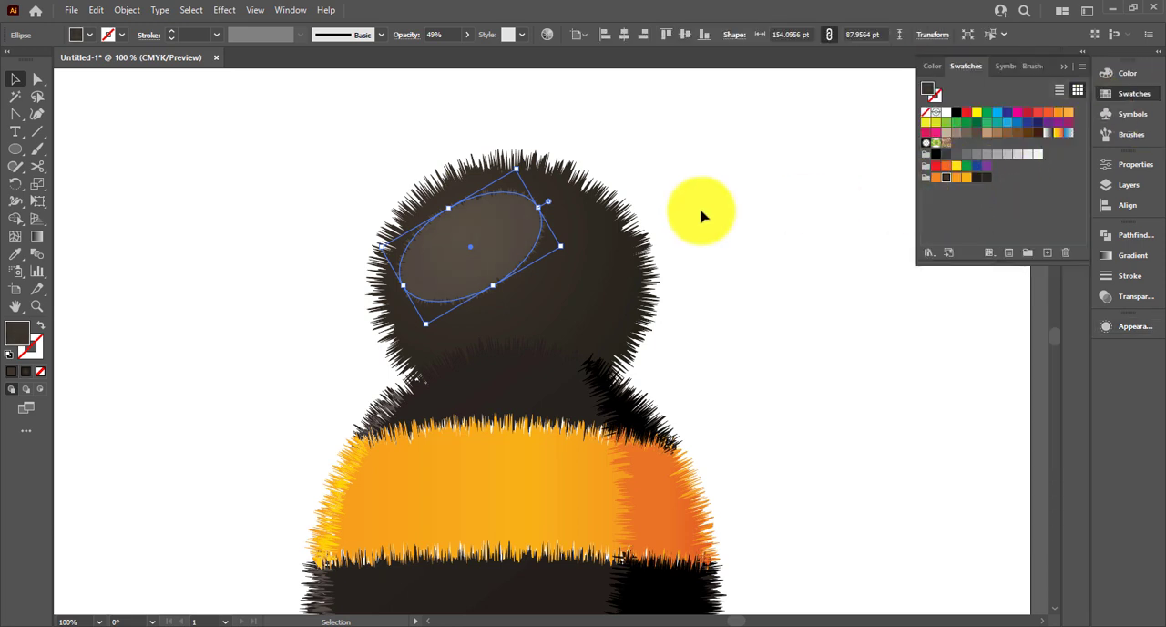
Try the Normal blend mode on the highlight ellipse and return it to Screen
left_click(1122, 325)
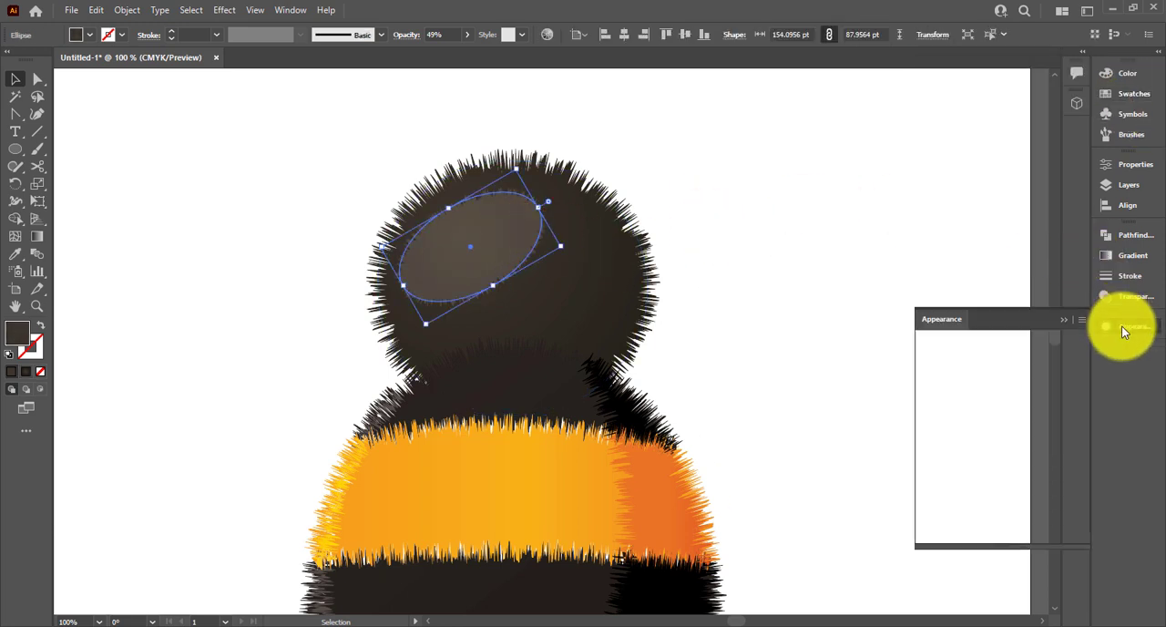
left_click(1150, 256)
left_click(1146, 297)
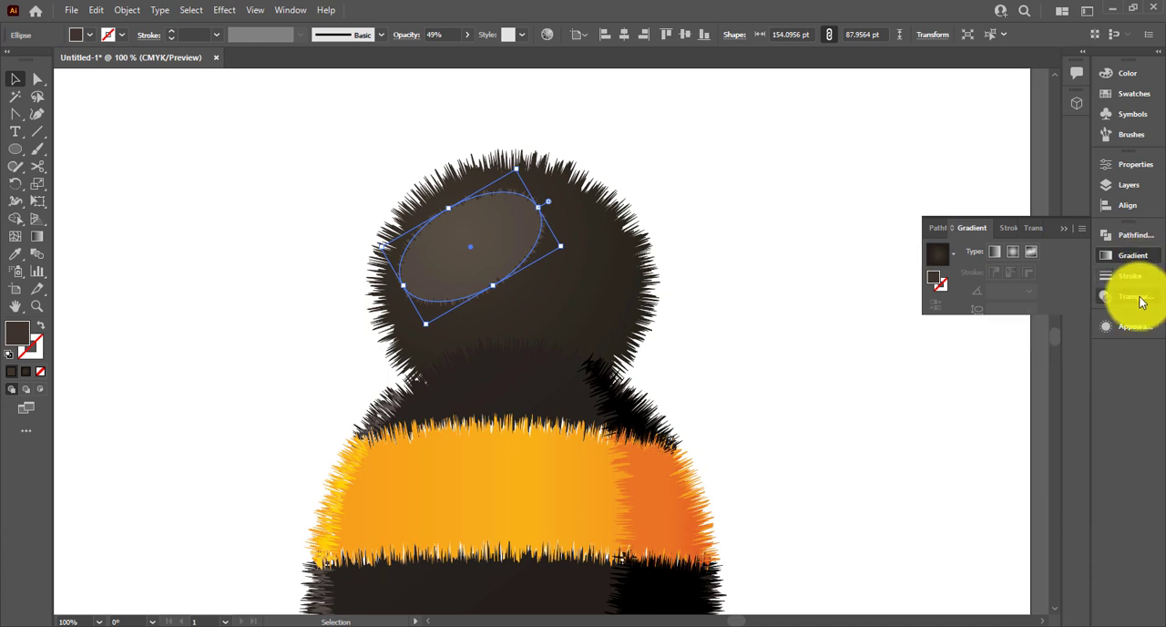
left_click(948, 251)
left_click(955, 266)
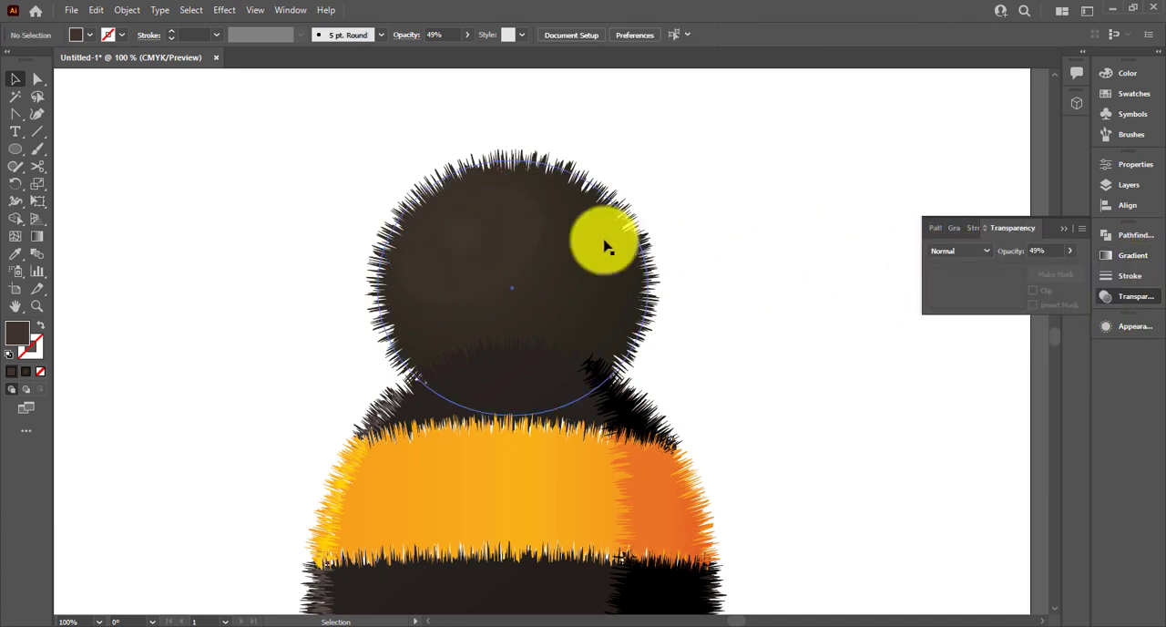
left_click(960, 251)
left_click(964, 352)
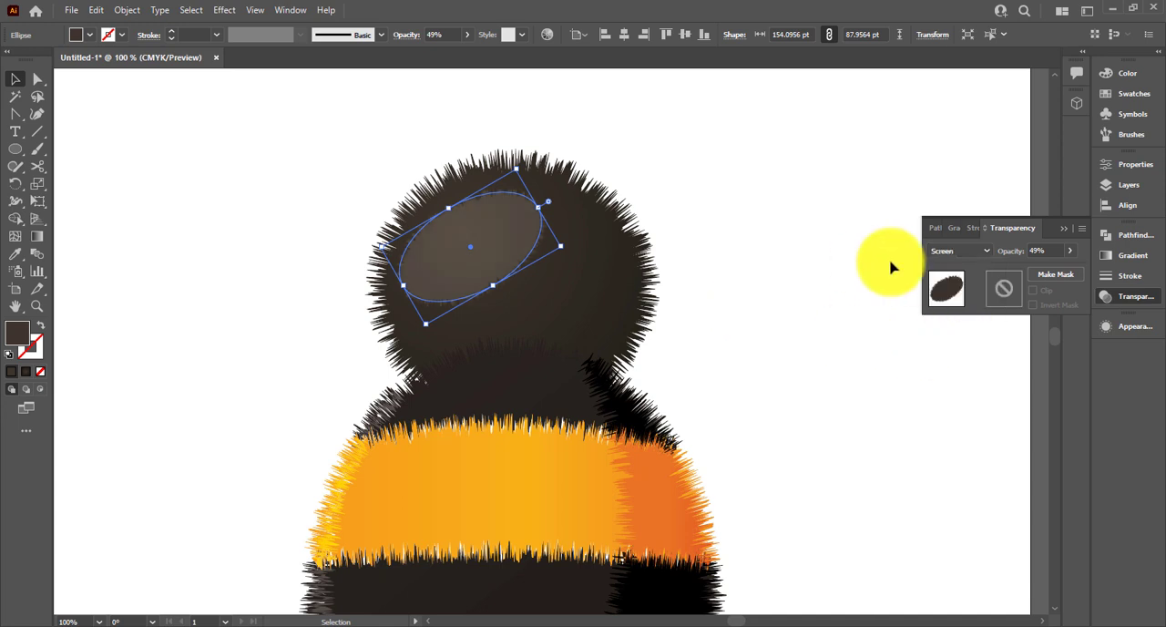
Try the highlight ellipse in Normal blend mode at 100% opacity
left_click(956, 256)
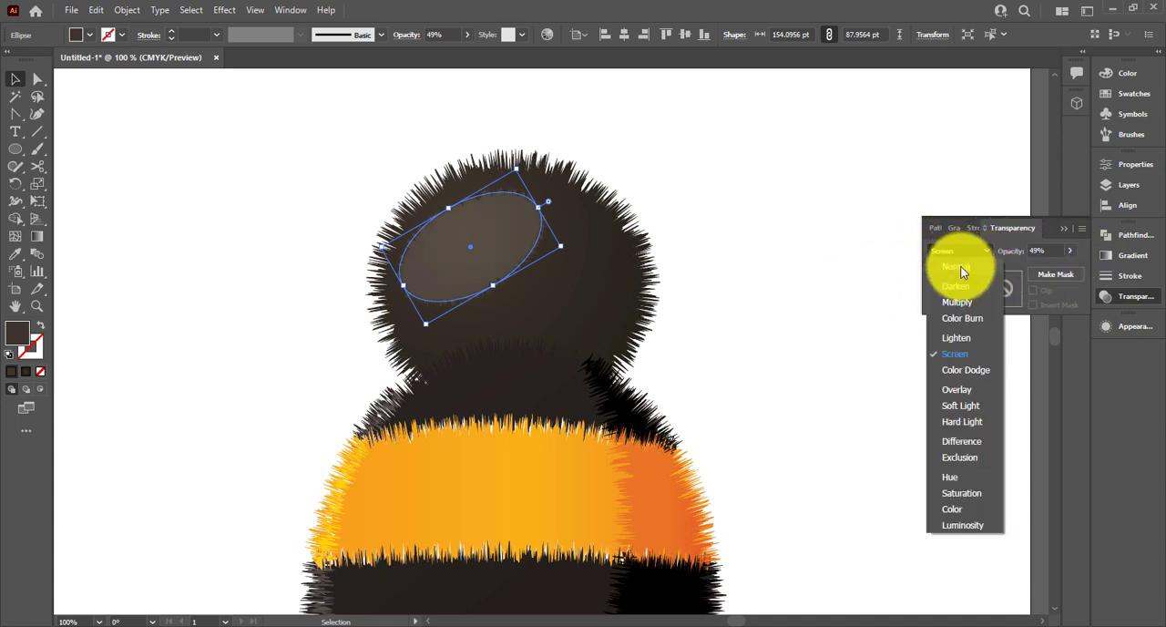
left_click(957, 265)
left_click(1071, 256)
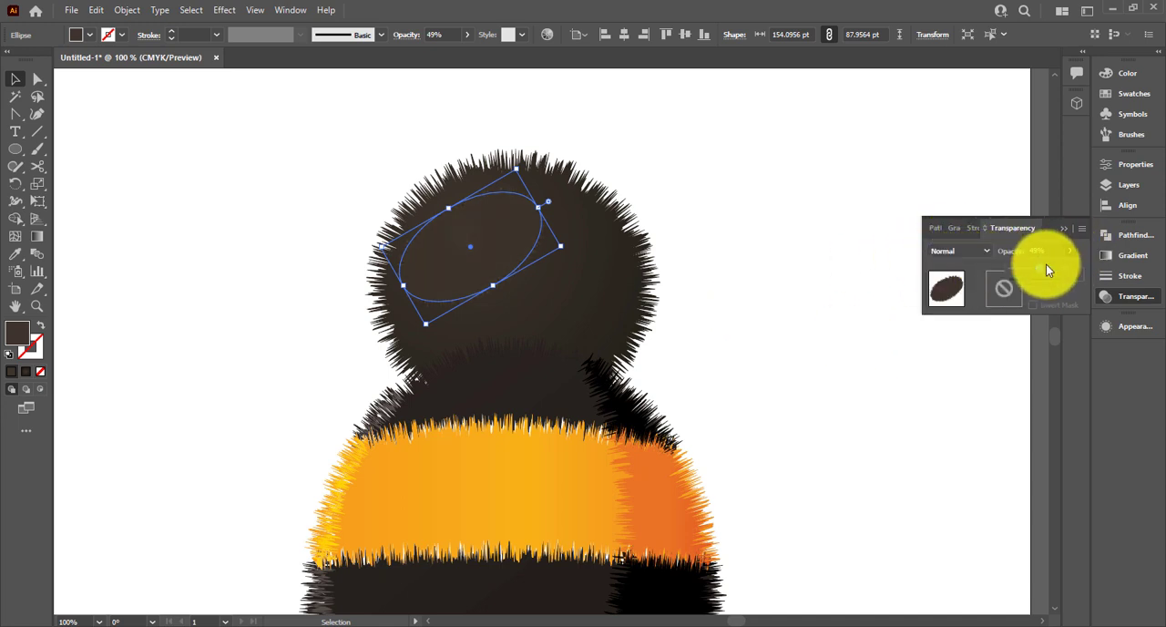
left_click_drag(1046, 264, 1104, 270)
left_click(792, 313)
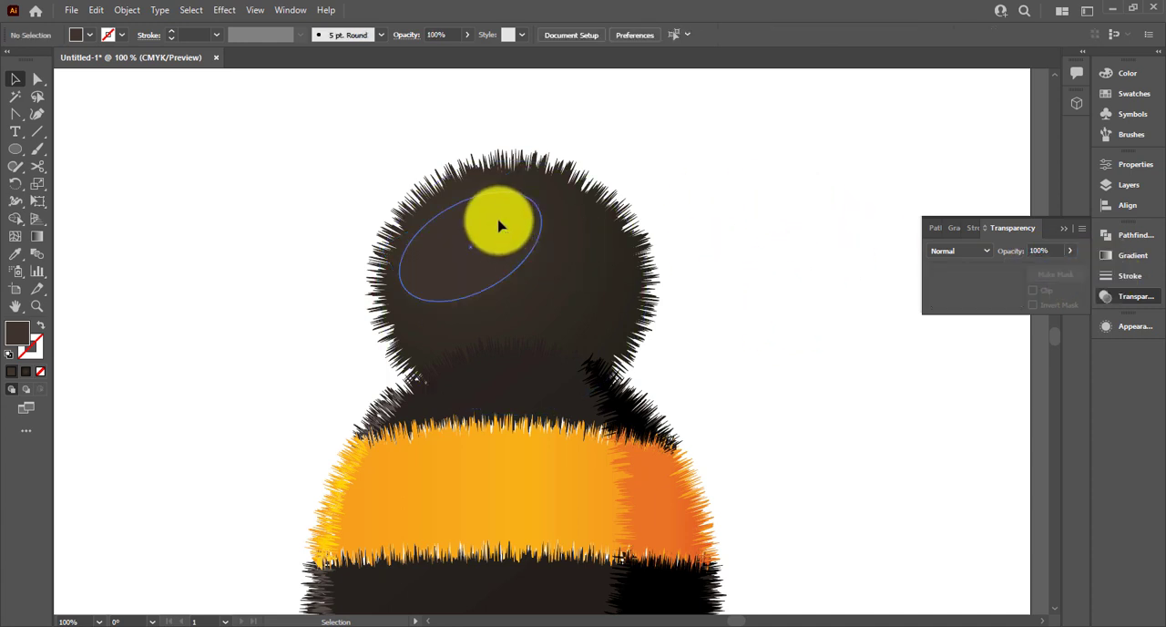
scroll(689, 173, "down", 2, "alt")
scroll(649, 208, "up", 1, "alt")
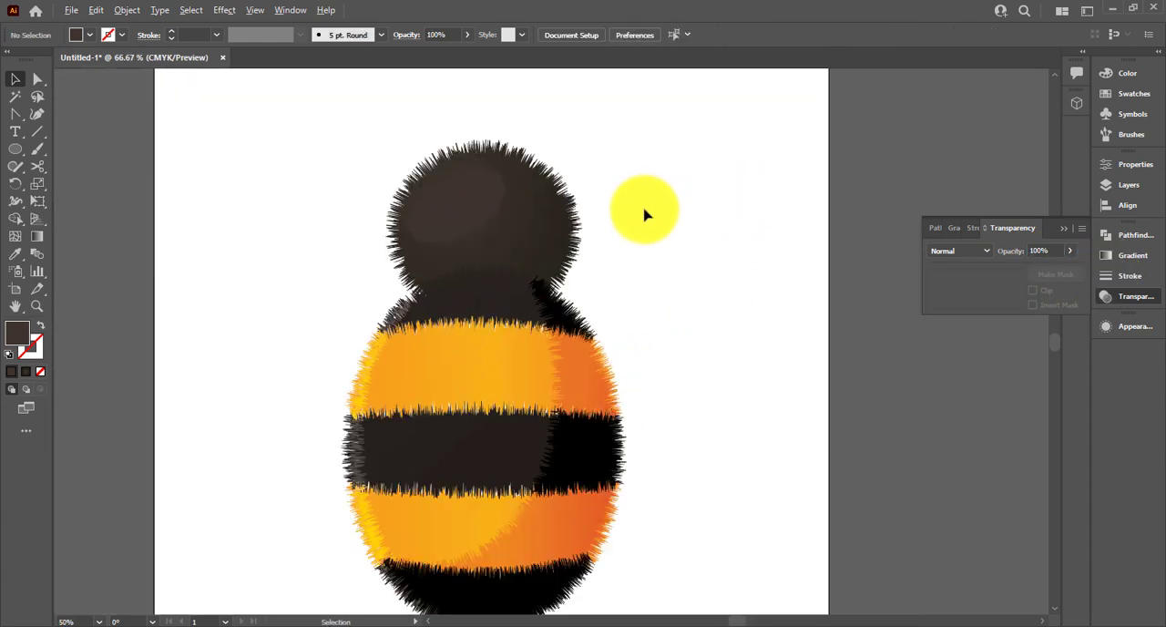
Set the highlight ellipse's blend mode to Screen and its opacity to 41%
left_click(489, 209)
left_click(960, 250)
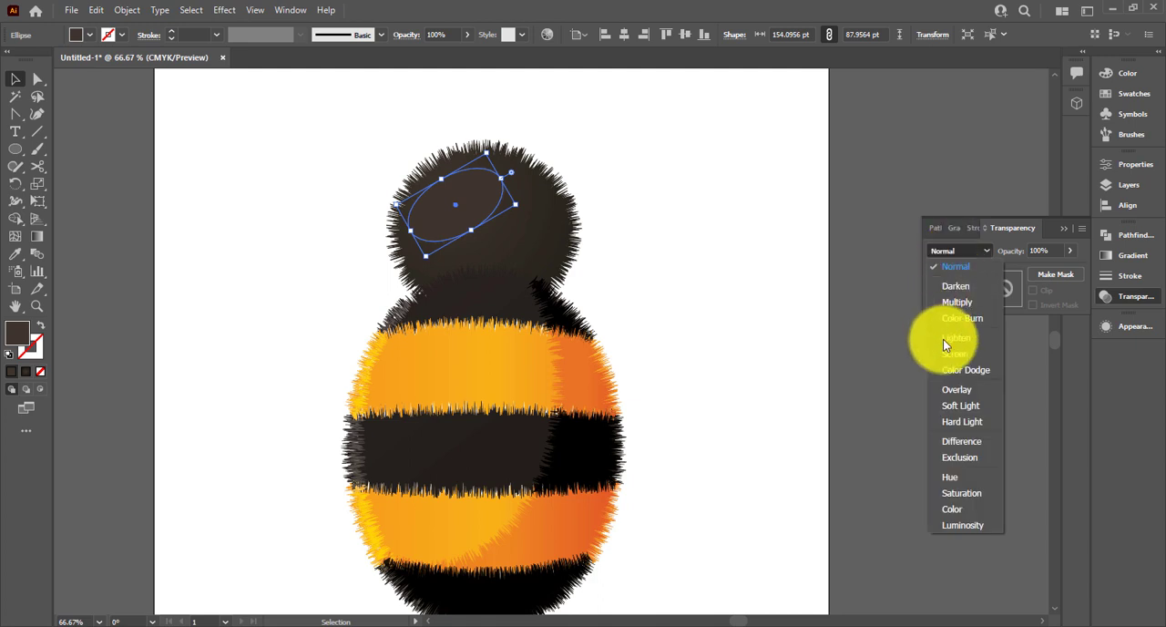
left_click(950, 338)
left_click(737, 253)
left_click(515, 216)
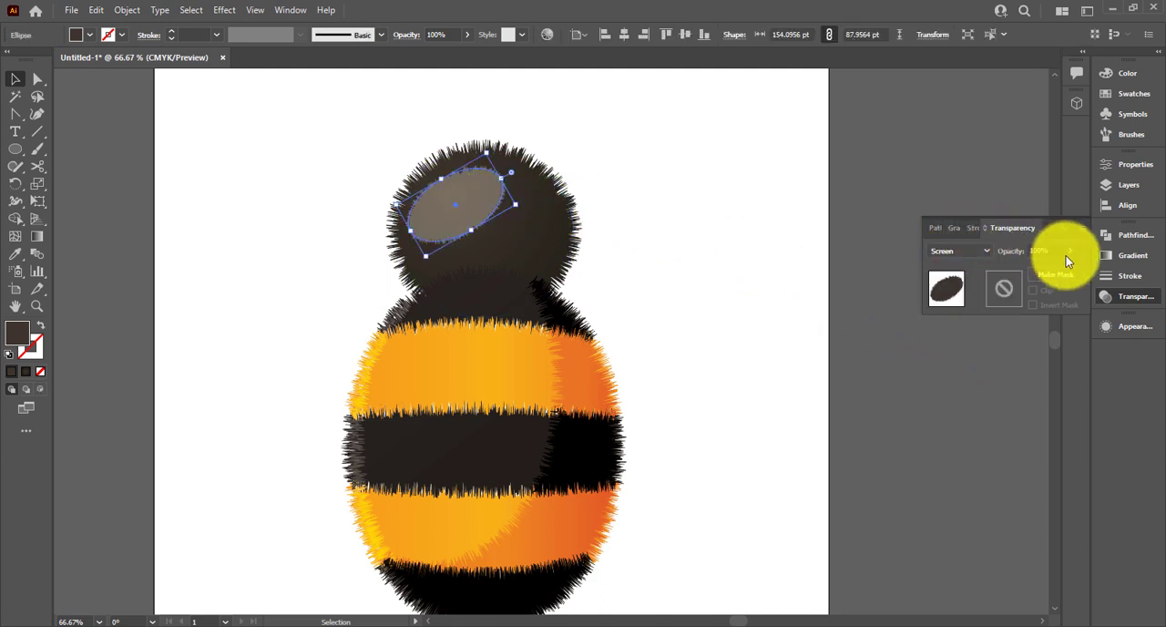
left_click(1019, 267)
left_click_drag(1025, 271, 1034, 271)
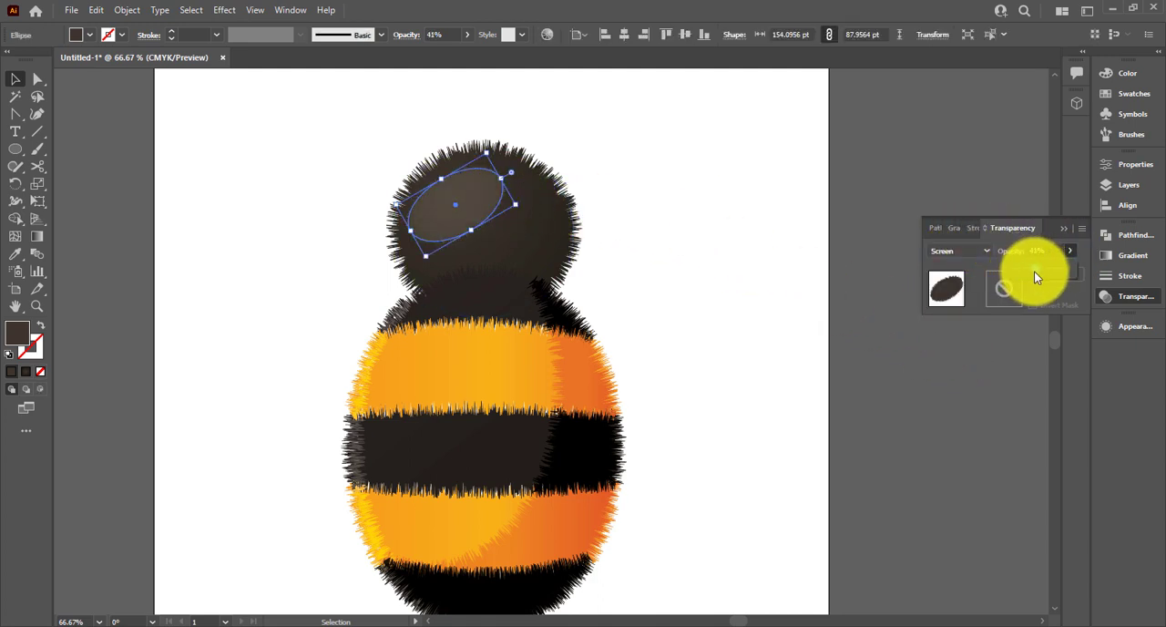
left_click(567, 169)
Duplicate the highlight ellipse, scale the copy down, and place it to the lower right of the original on the head
scroll(566, 177, "up", 2)
left_click_drag(567, 175, 650, 139)
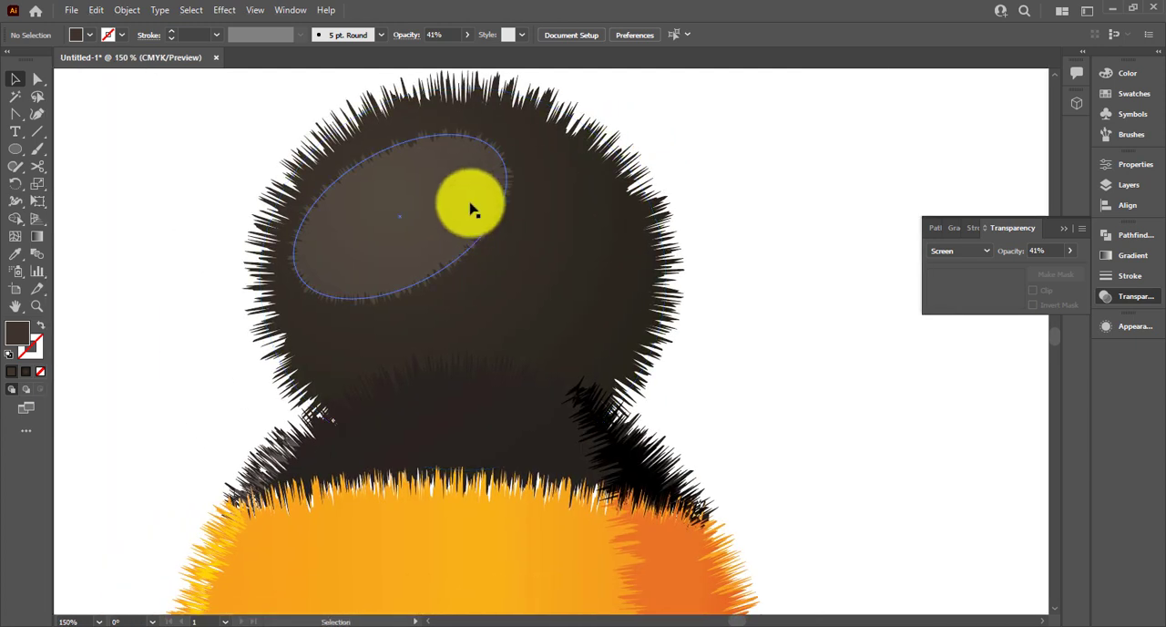
left_click_drag(471, 209, 760, 233)
left_click_drag(826, 217, 510, 279)
left_click(786, 176)
scroll(734, 242, "down", 3)
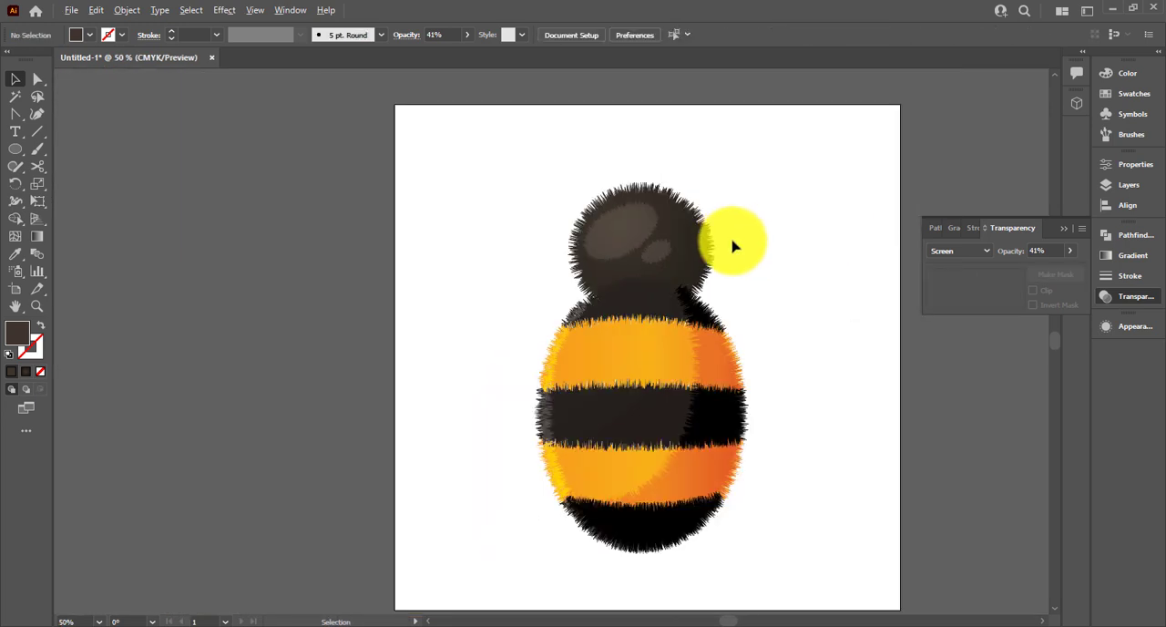
Create a small downward-pointing triangle beside the bee with the Star tool
left_click_drag(16, 151, 66, 167)
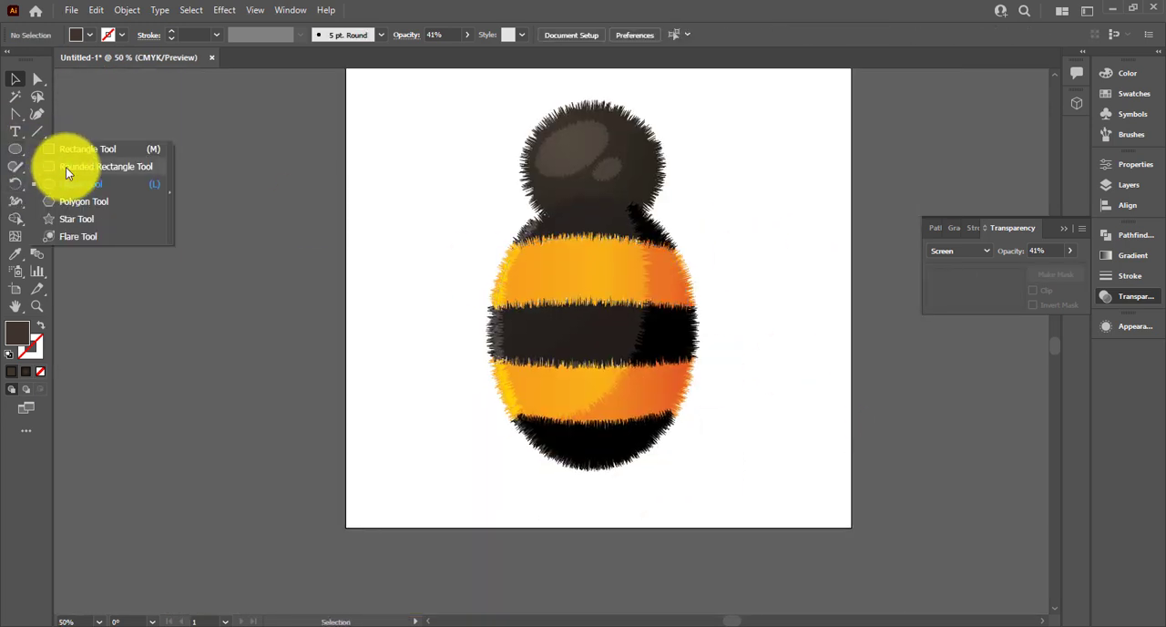
left_click_drag(68, 217, 68, 219)
left_click(401, 258)
left_click(575, 378)
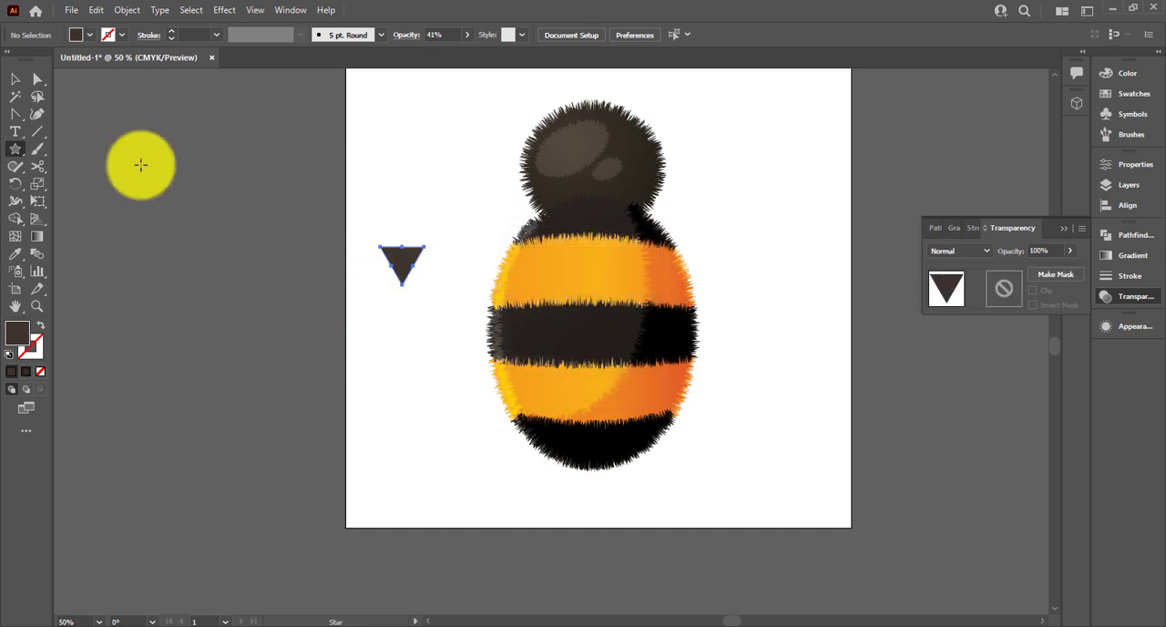
Place the triangle at the bottom of the bee's body as a stinger and send it to the back
left_click_drag(402, 263, 589, 482)
right_click(589, 482)
mouse_move(720, 402)
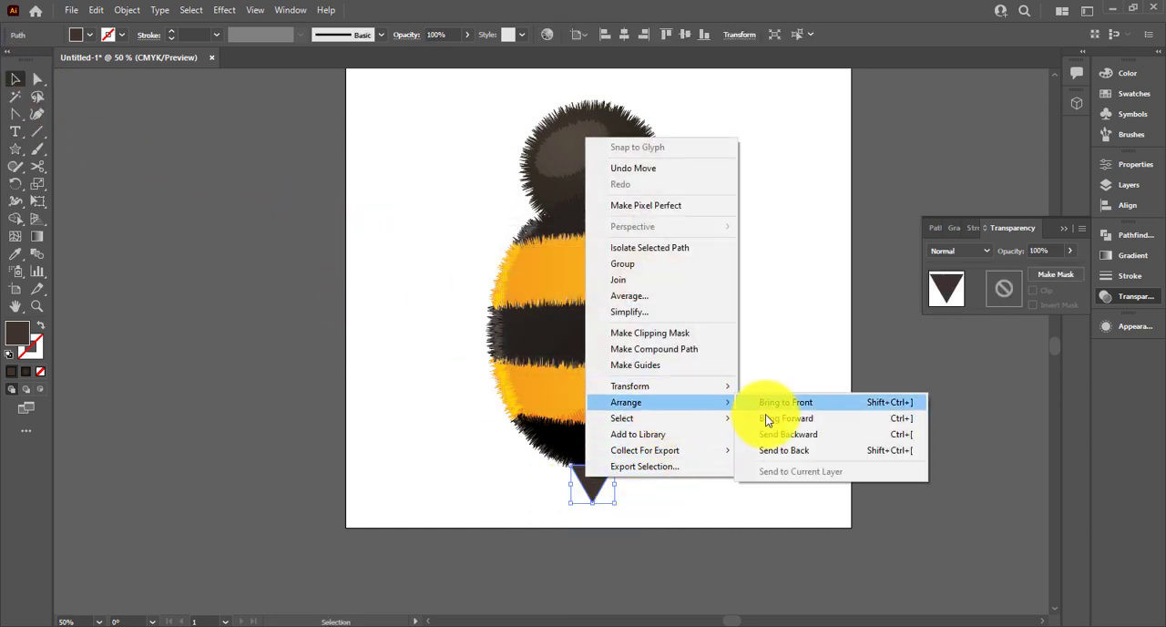
left_click(770, 443)
Apply the bottom black stripe's dark gradient to the stinger triangle with the Eyedropper
scroll(735, 453, "up", 3)
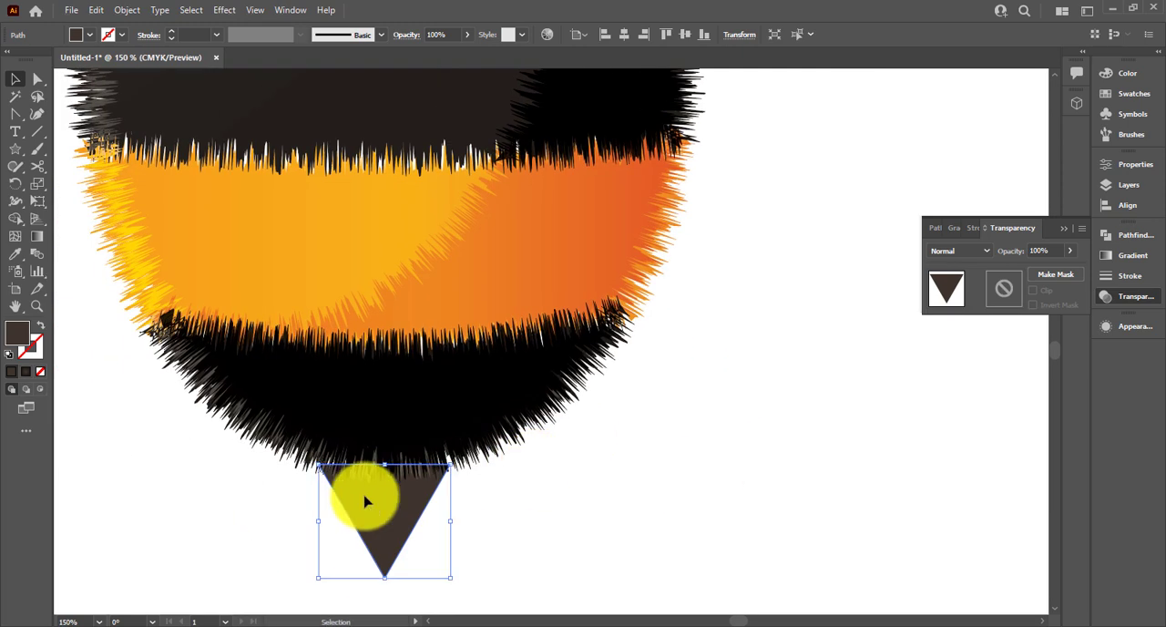
left_click(367, 406)
left_click(373, 536)
key("i")
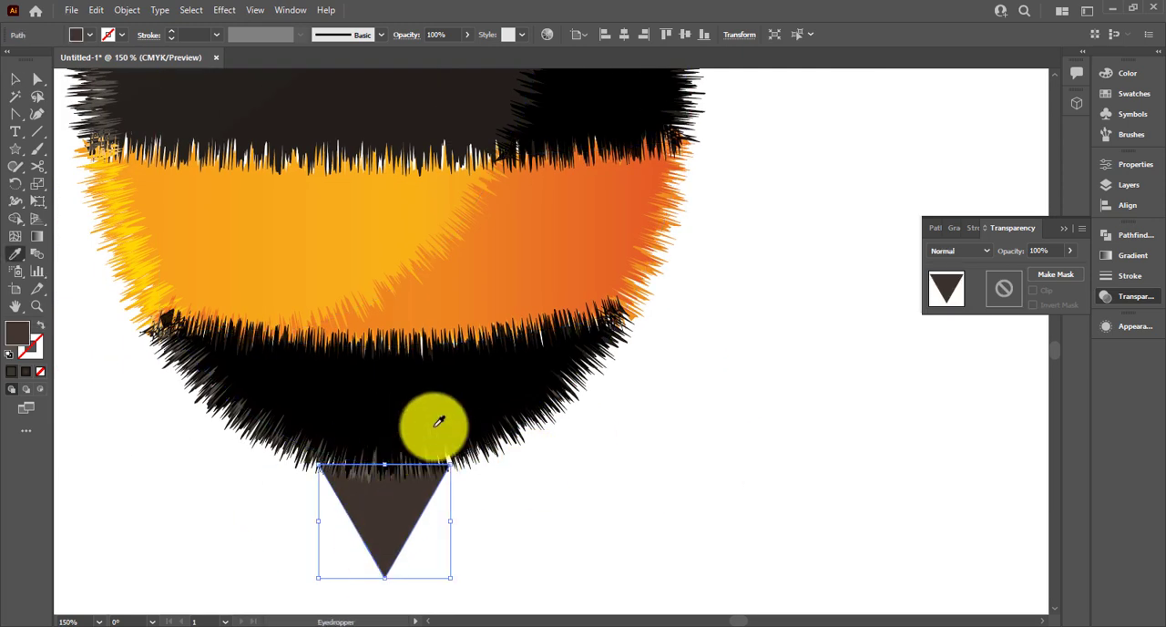
left_click(450, 391)
key("v")
Stretch the stinger triangle upward behind the body and move it slightly down
left_click(444, 548)
left_click(384, 524)
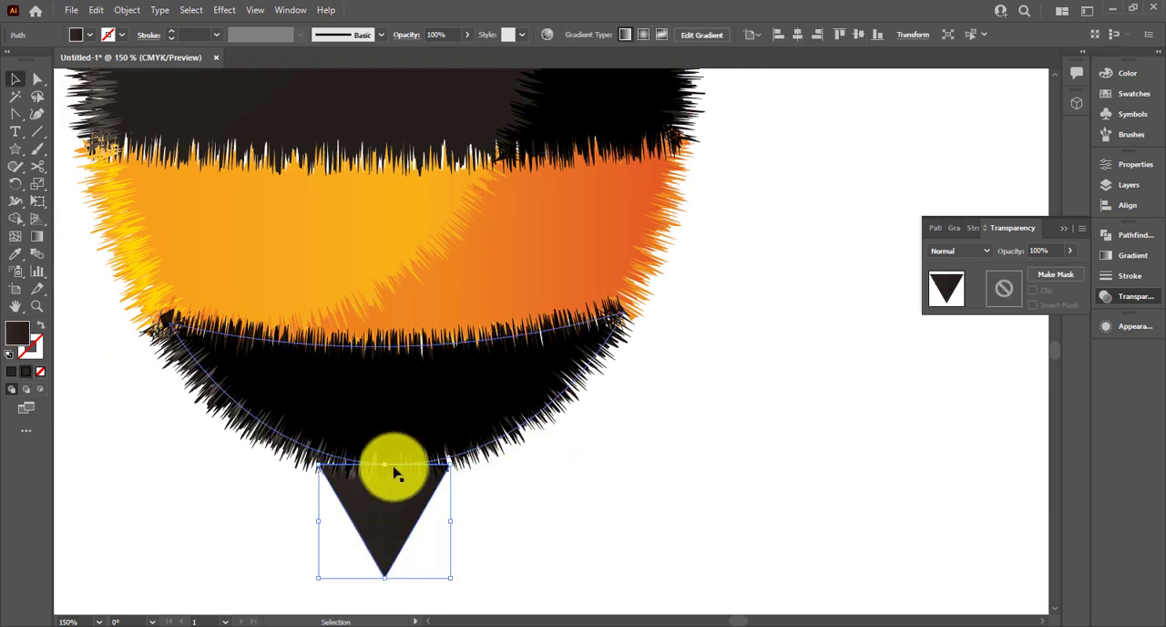
left_click_drag(385, 464, 383, 404)
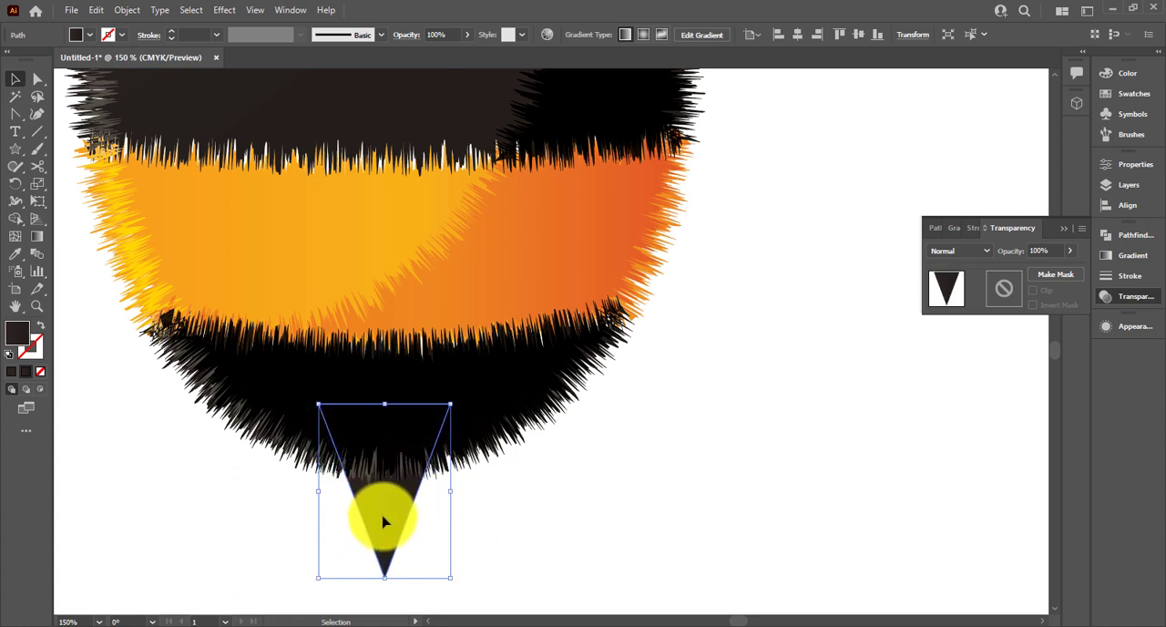
left_click_drag(382, 520, 383, 532)
Resample the stinger's fill from the middle black stripe with the Eyedropper
key("i")
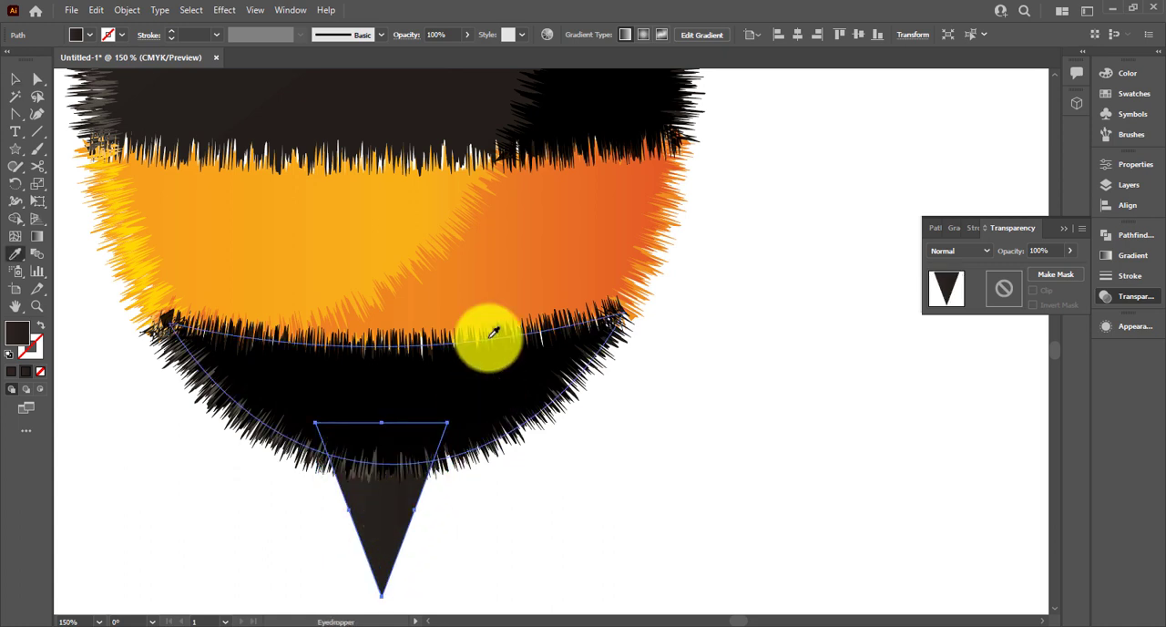
left_click(409, 240)
left_click(416, 114)
left_click(16, 81)
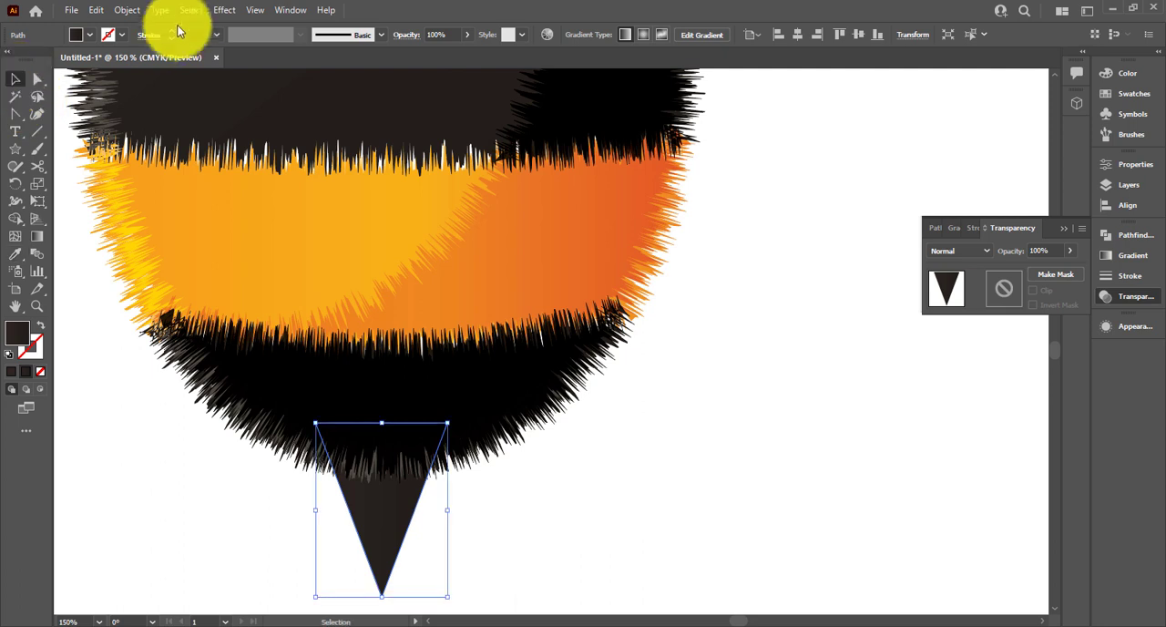
Apply the Roughen effect to the stinger triangle and reduce its size to 9 pt
left_click(224, 10)
left_click(228, 27)
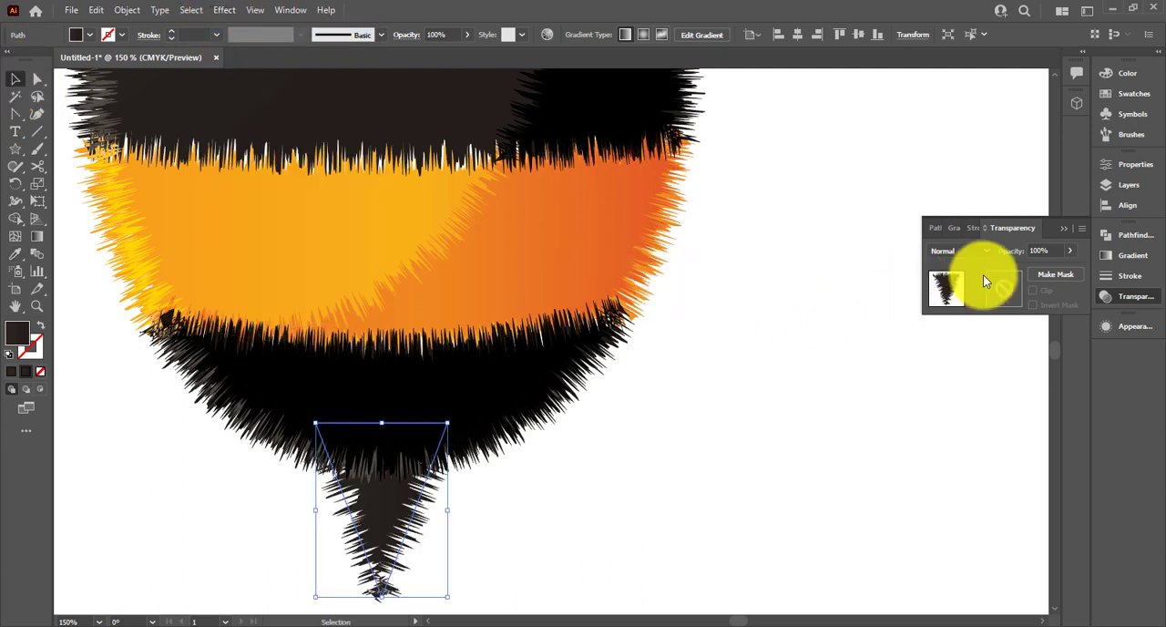
left_click(1128, 328)
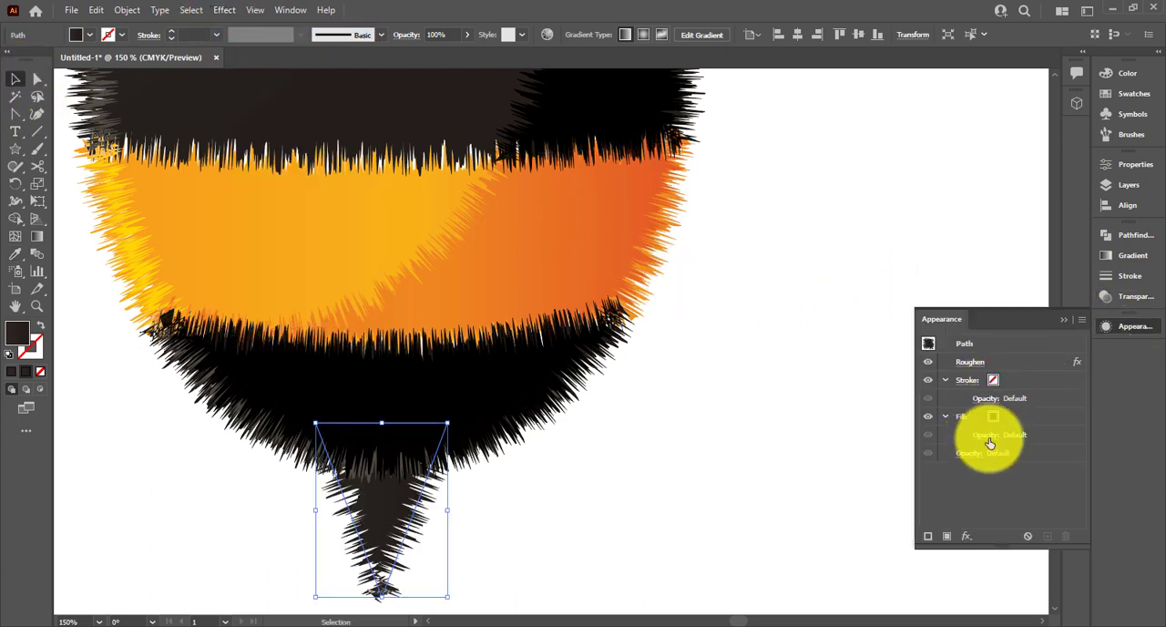
left_click(970, 362)
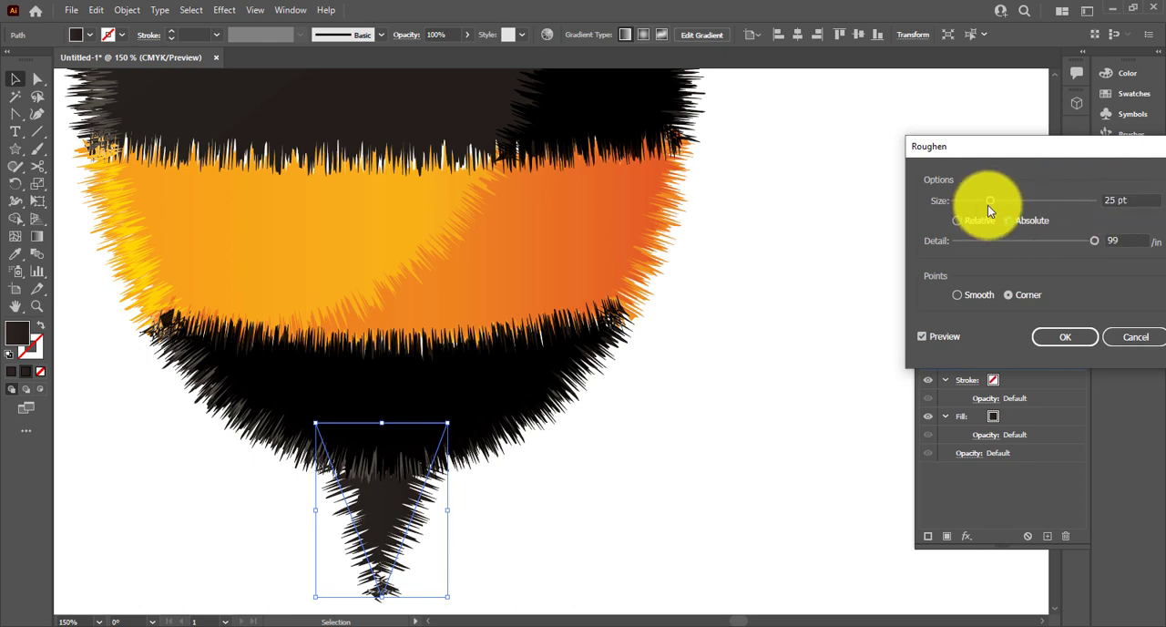
left_click_drag(972, 202, 967, 201)
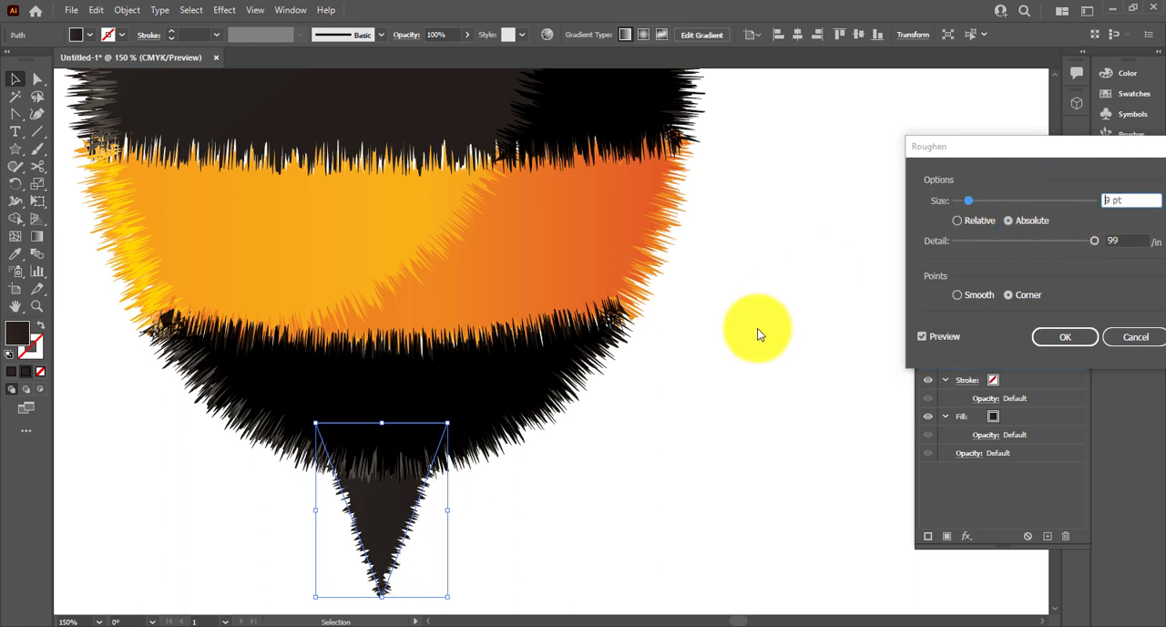
left_click(1057, 337)
left_click(692, 360)
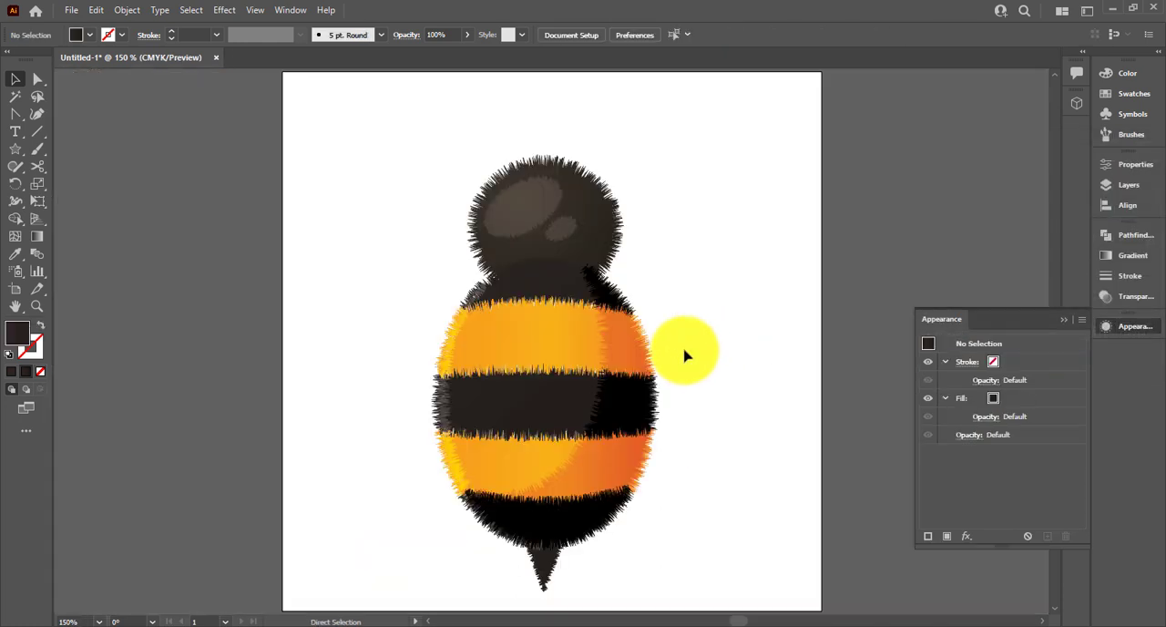
Sample the bottom black stripe's appearance onto the stinger with the Eyedropper and keep the stinger's blending mode at Normal
scroll(661, 500, "up", 2)
scroll(546, 539, "down", 3)
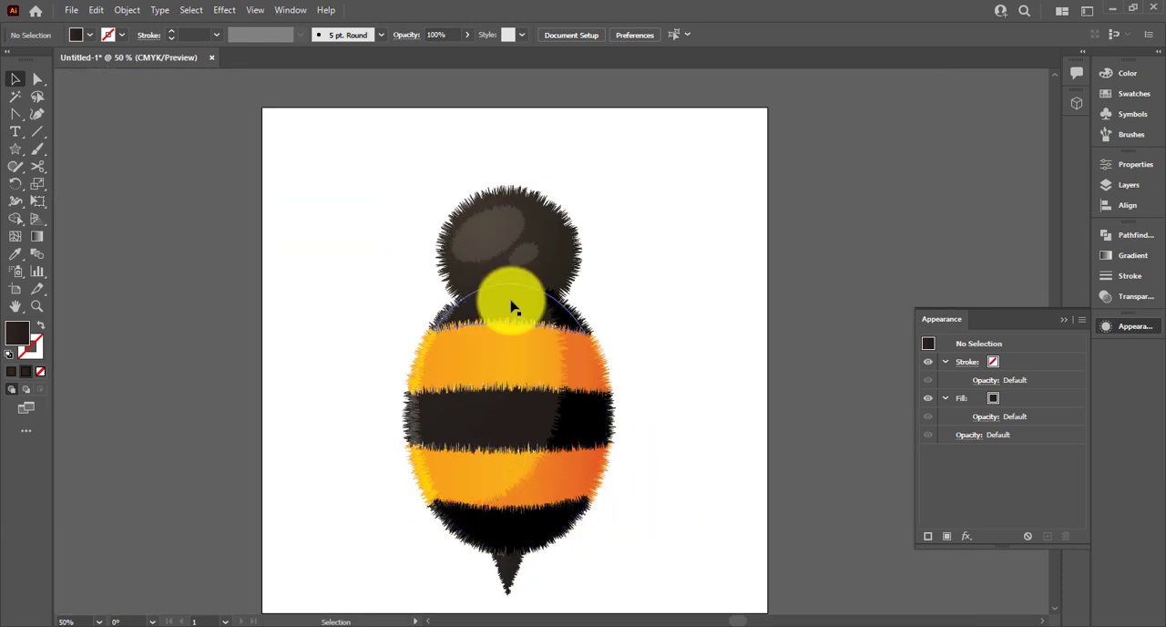
key("i")
left_click(545, 513)
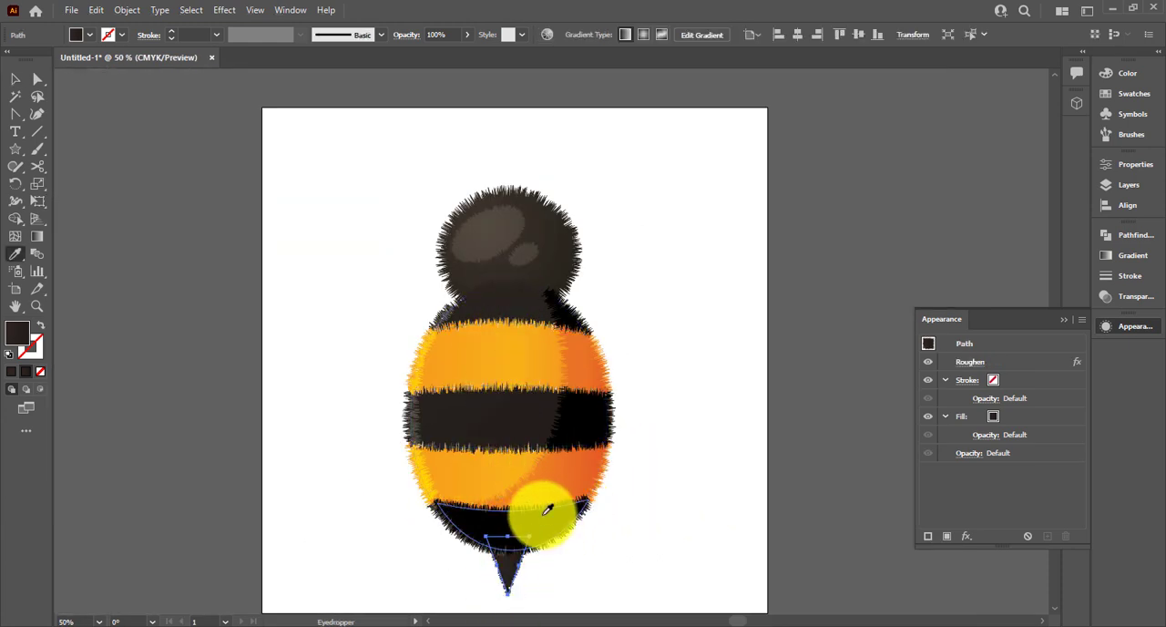
key("v")
left_click(1000, 351)
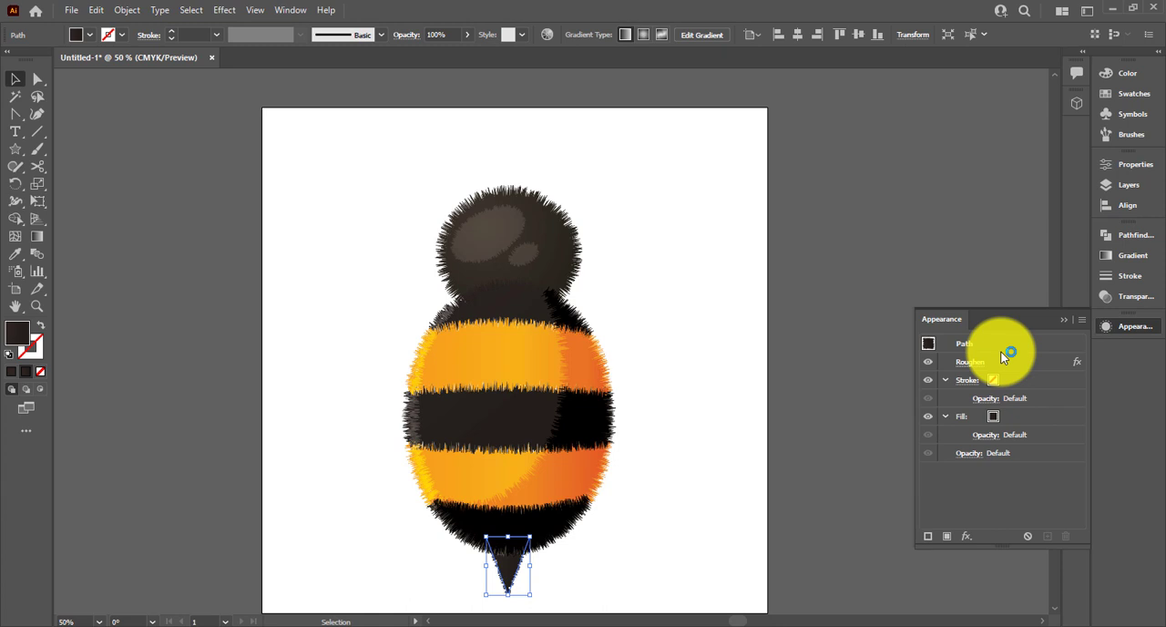
left_click(1130, 258)
left_click(1116, 296)
left_click(969, 254)
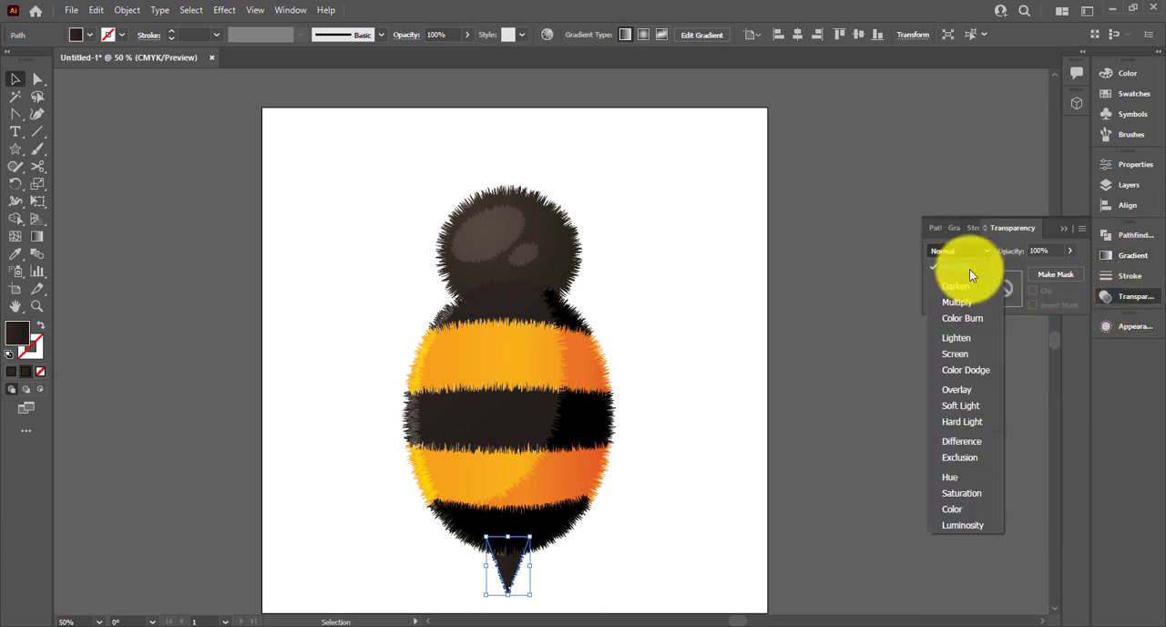
left_click(968, 270)
left_click(593, 554)
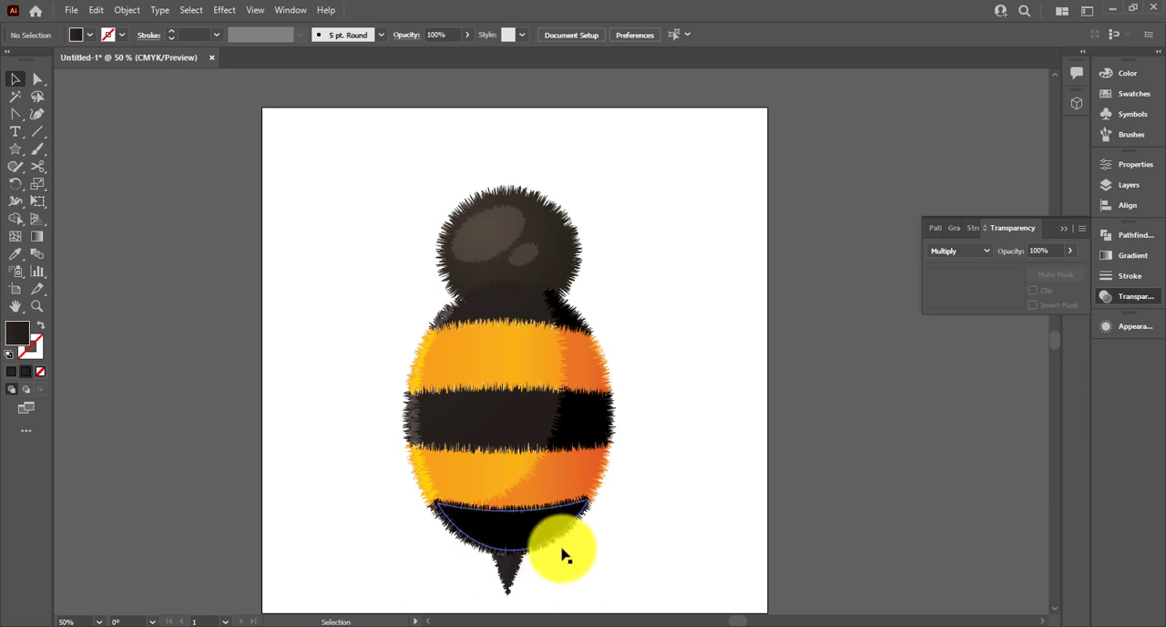
Move the stinger slightly down and to the left, and set its blending mode to Multiply
mouse_move(513, 578)
left_mouse_down()
mouse_move(516, 559)
mouse_move(508, 585)
left_mouse_up()
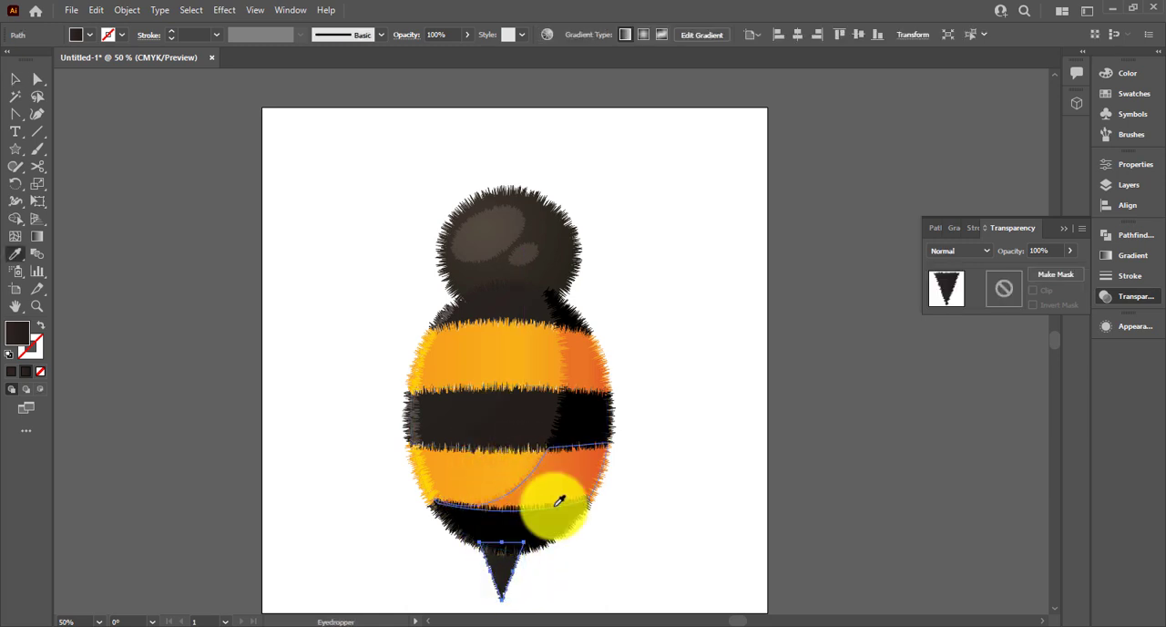
left_click(549, 596)
left_click(500, 585)
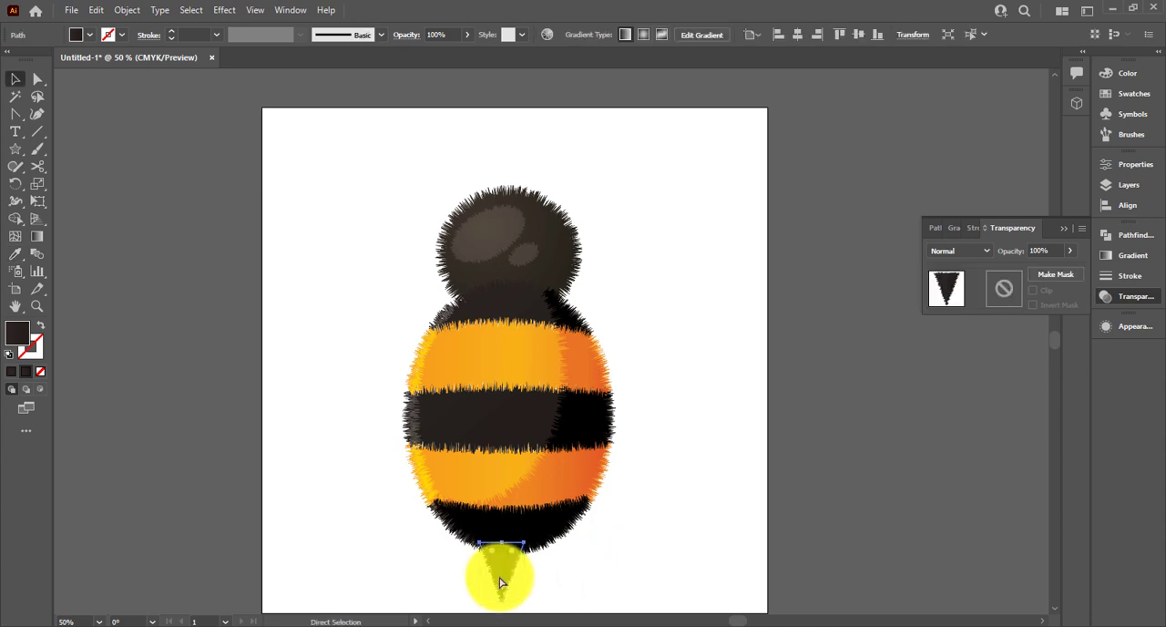
left_click(974, 254)
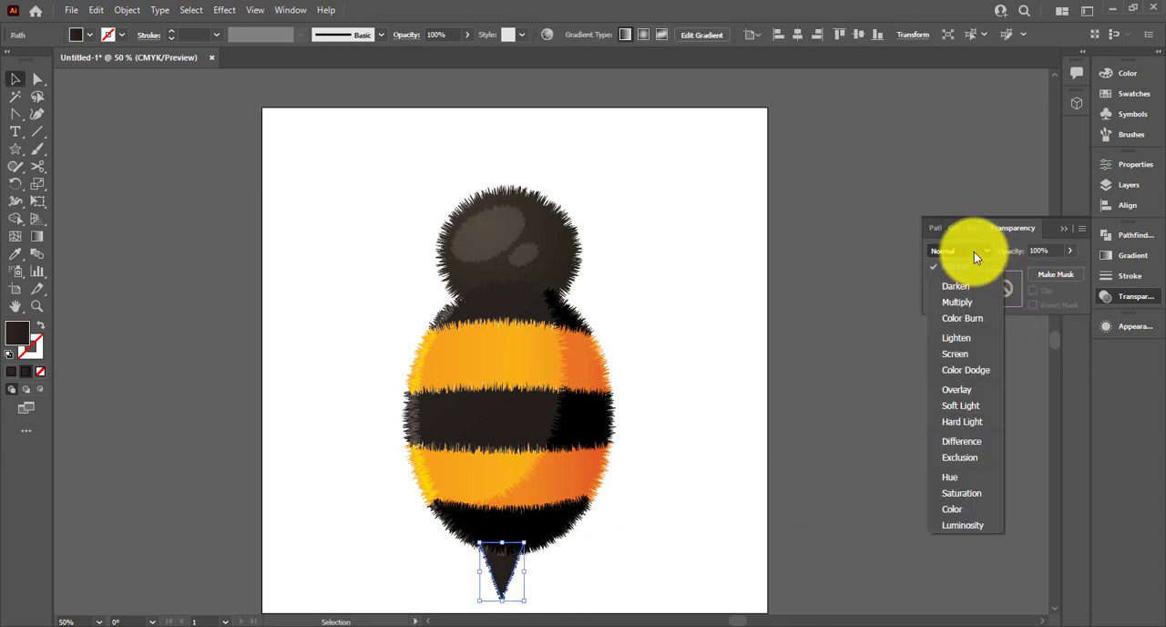
left_click(956, 302)
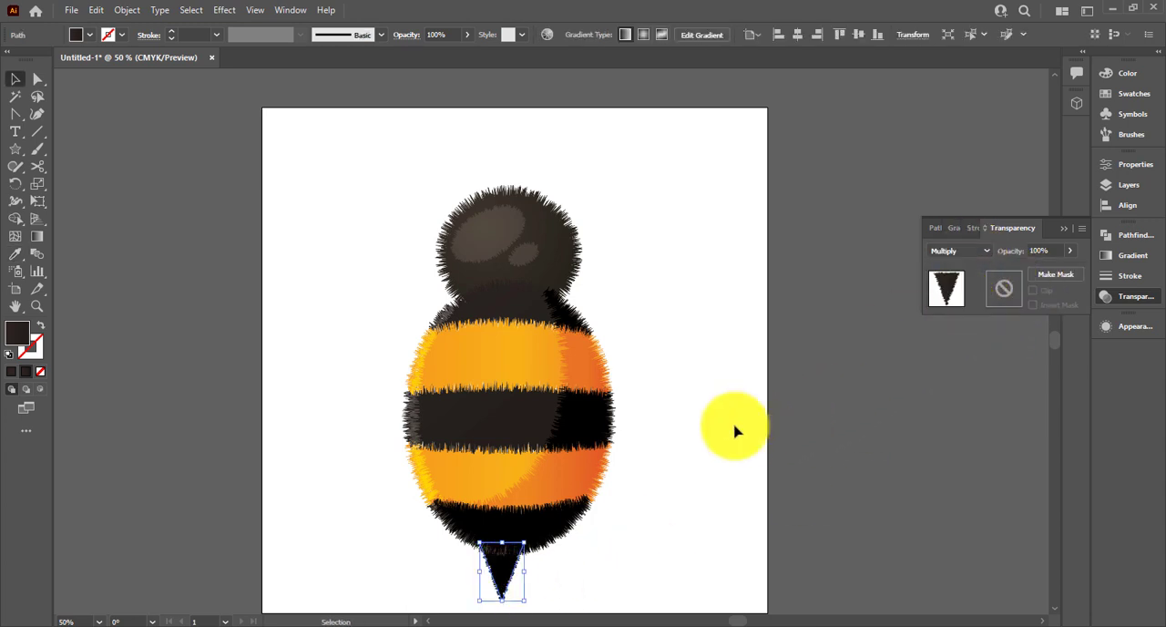
Nudge the Screen highlight group slightly inward along the left edge of the bee's body
left_click(432, 500)
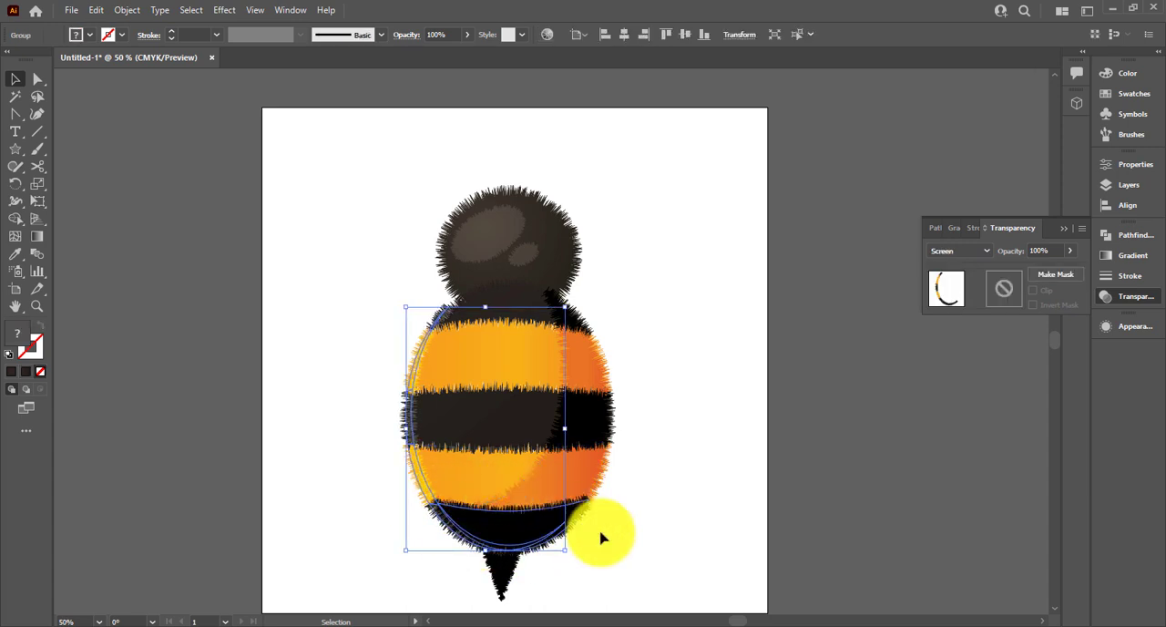
left_click(629, 544)
left_click(444, 517)
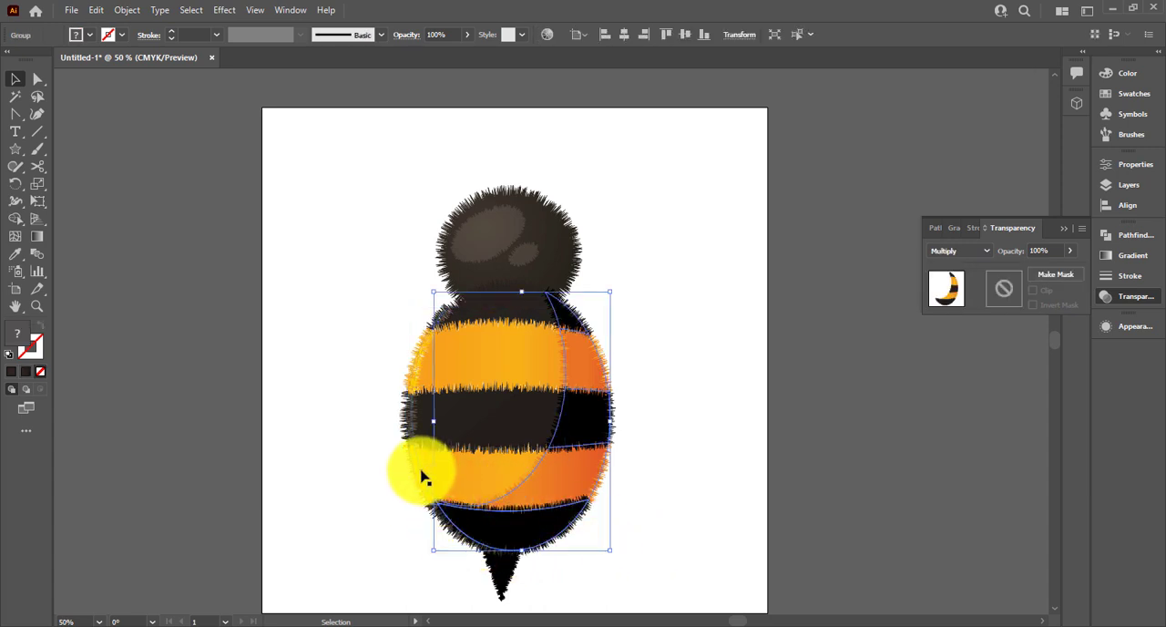
left_click(422, 475)
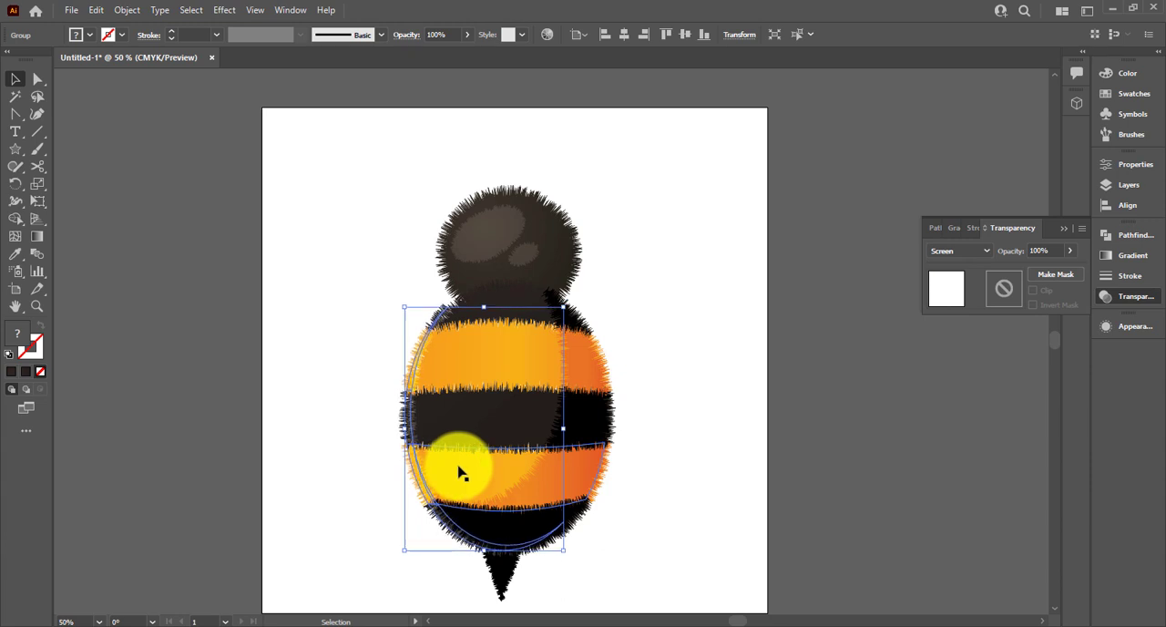
left_click(699, 472)
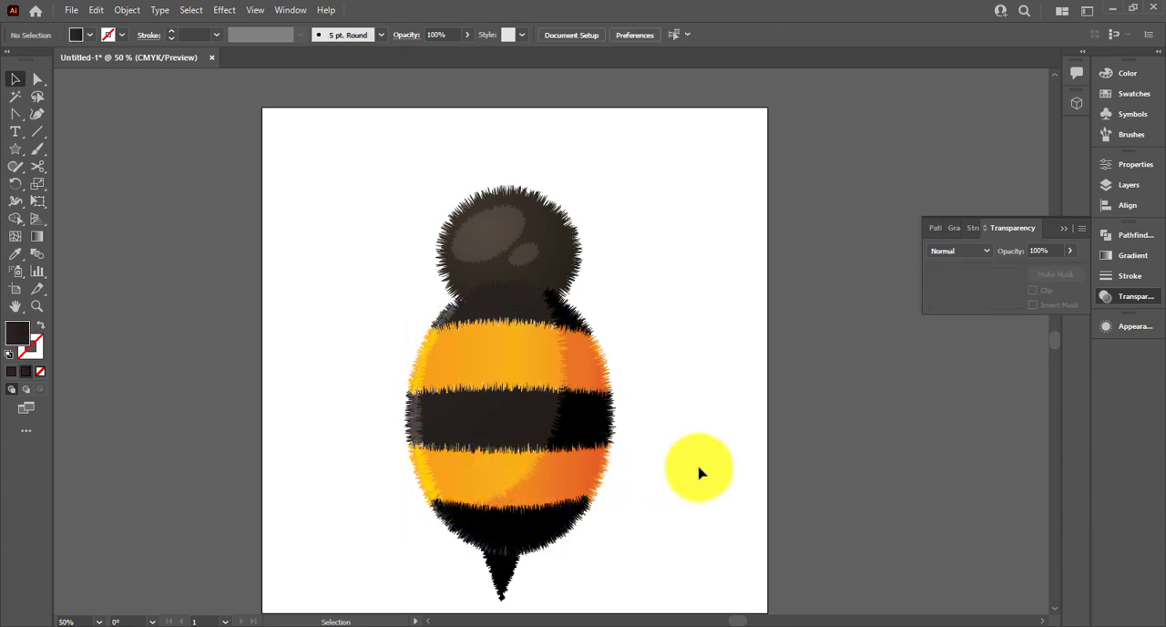
Group all the bee artwork, resize it and shift it slightly up and left on the artboard
key("ctrl+0")
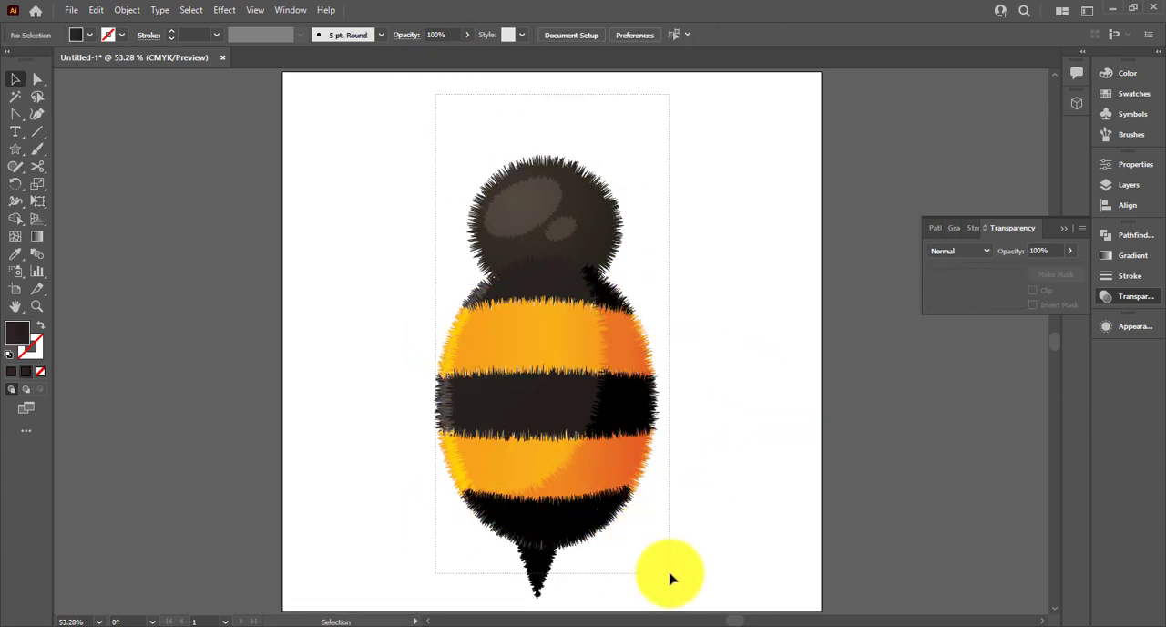
key("ctrl+a")
key("ctrl+g")
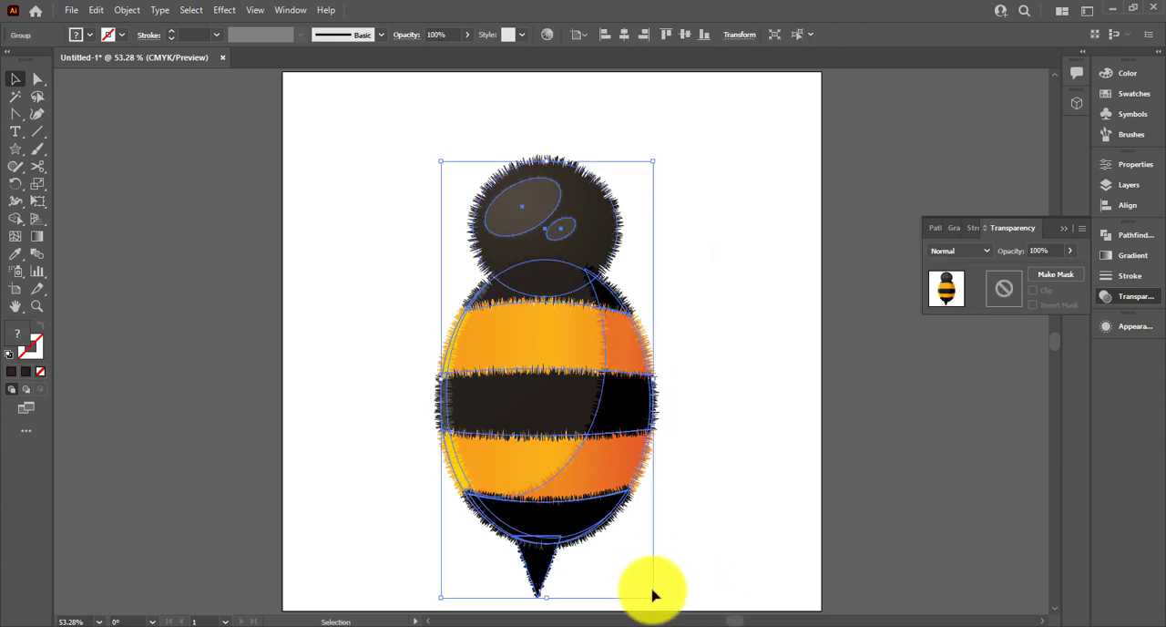
left_click_drag(652, 598, 663, 513)
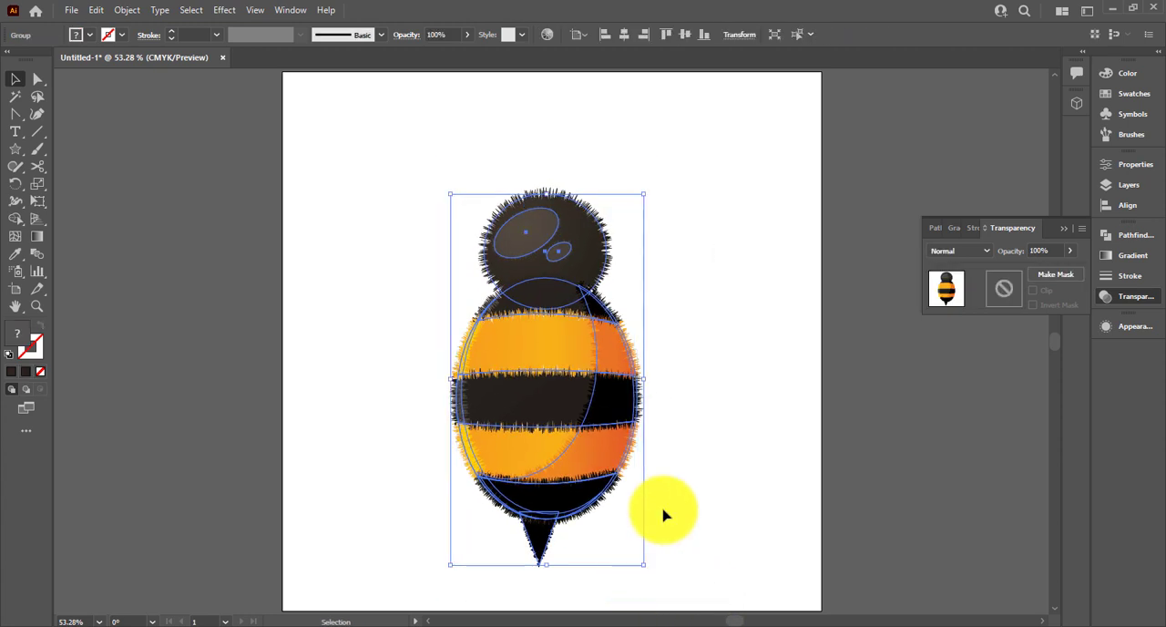
left_click_drag(597, 458, 590, 448)
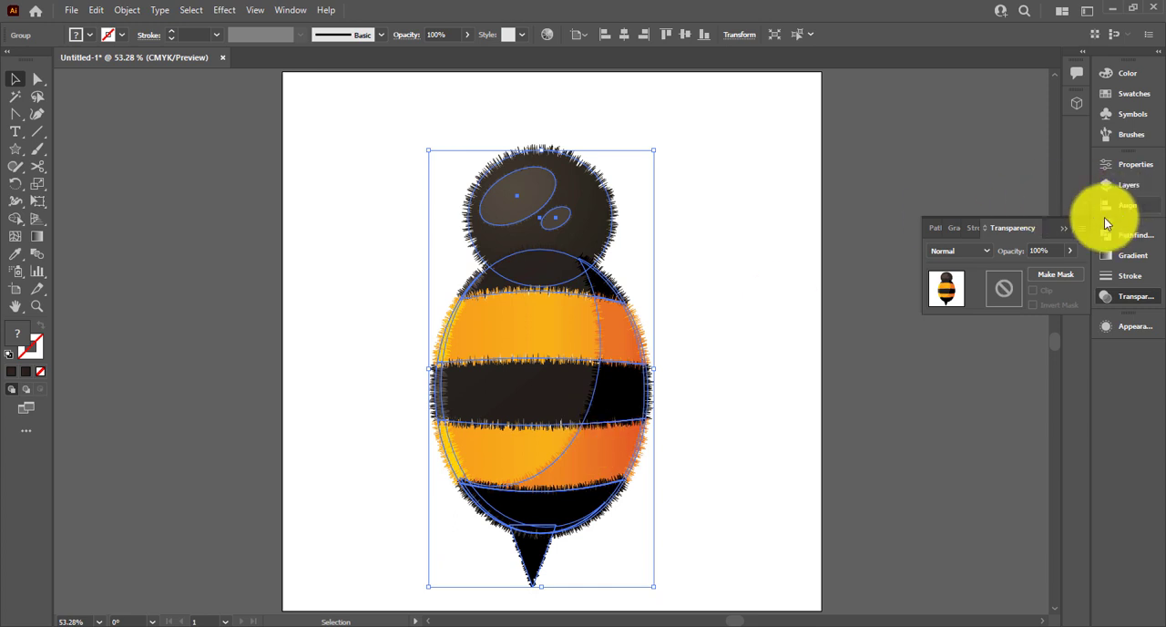
left_click(867, 248)
Draw a dark circle beside the artboard and pull its top anchor point upward to form an egg-shaped wing
scroll(772, 254, "down", 2)
left_click_drag(782, 247, 486, 260)
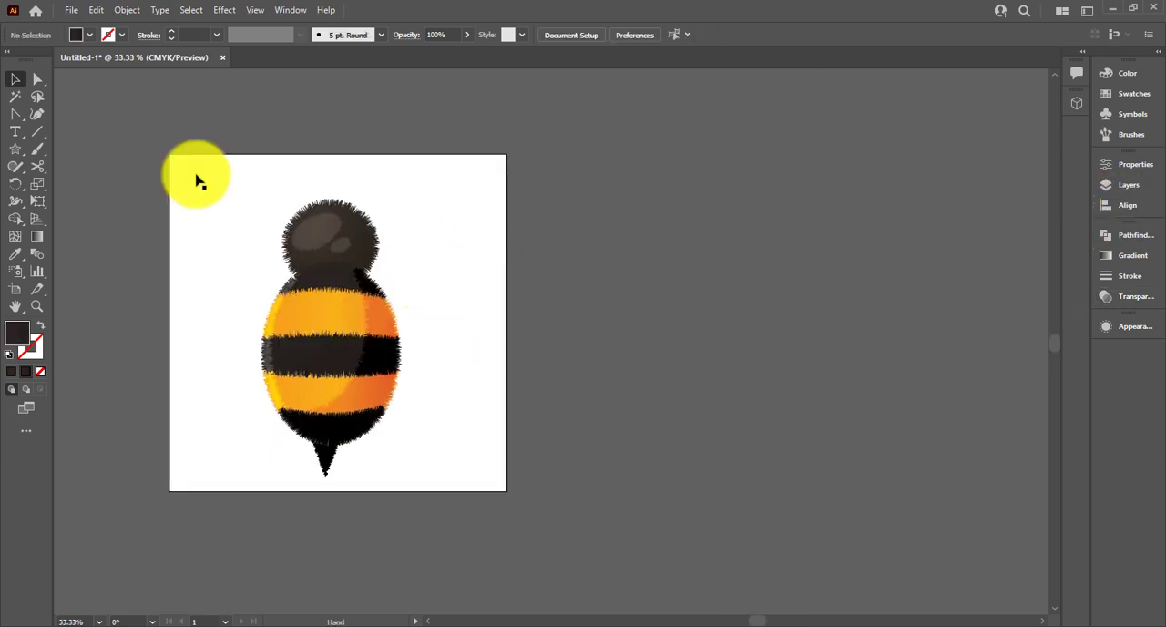
left_click_drag(14, 148, 58, 185)
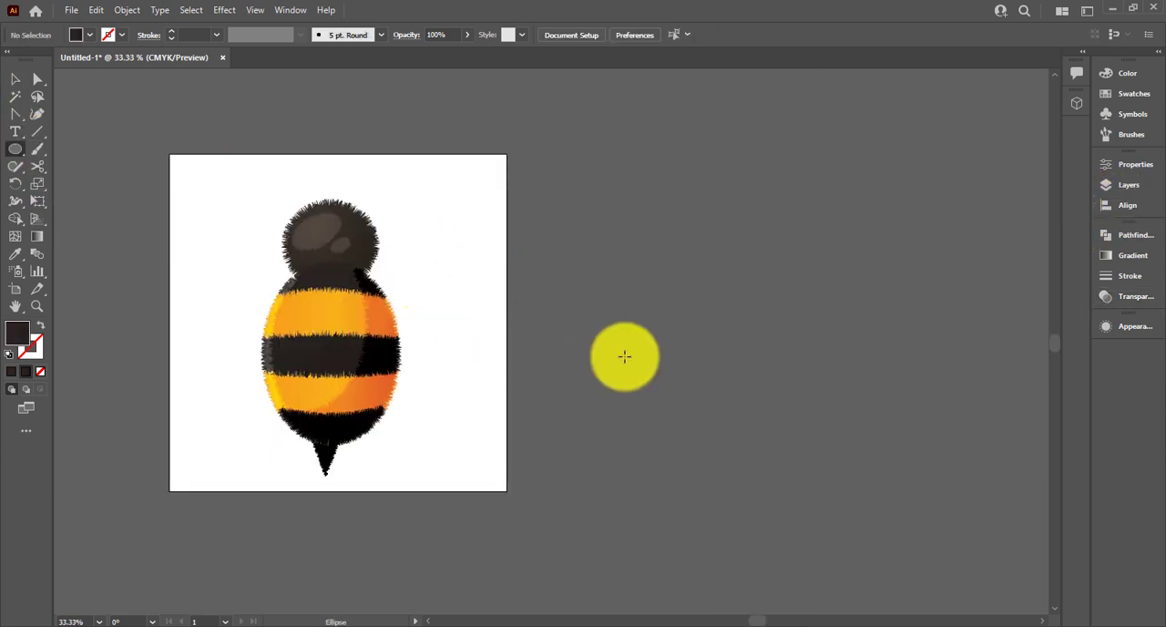
left_click_drag(614, 371, 668, 424)
left_click(677, 281)
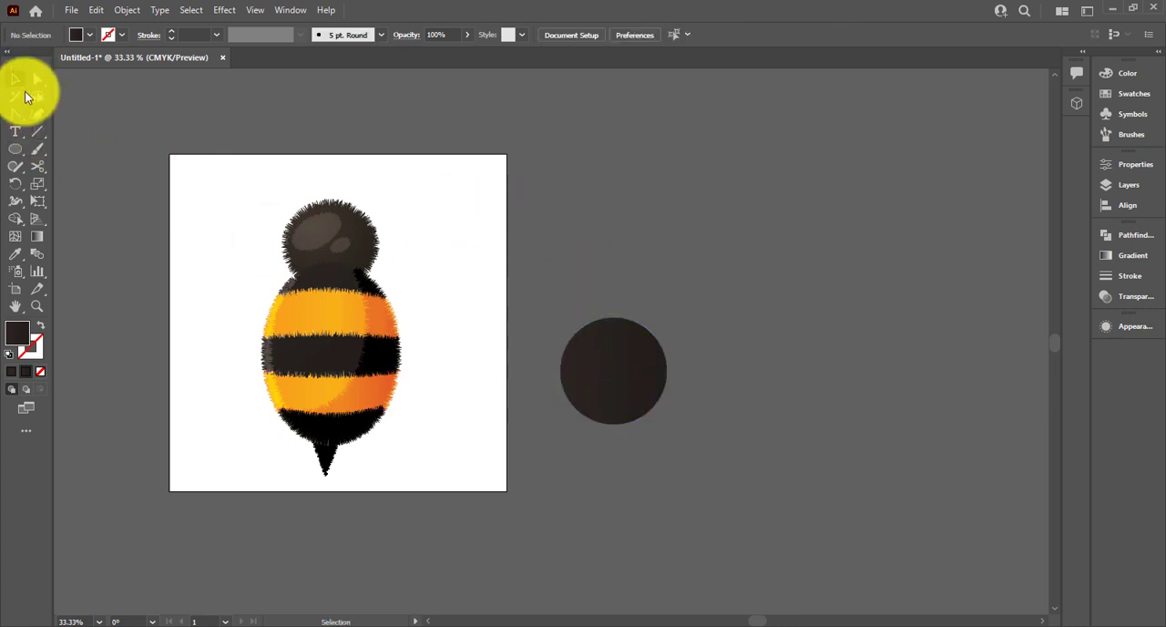
left_click_drag(613, 319, 614, 244)
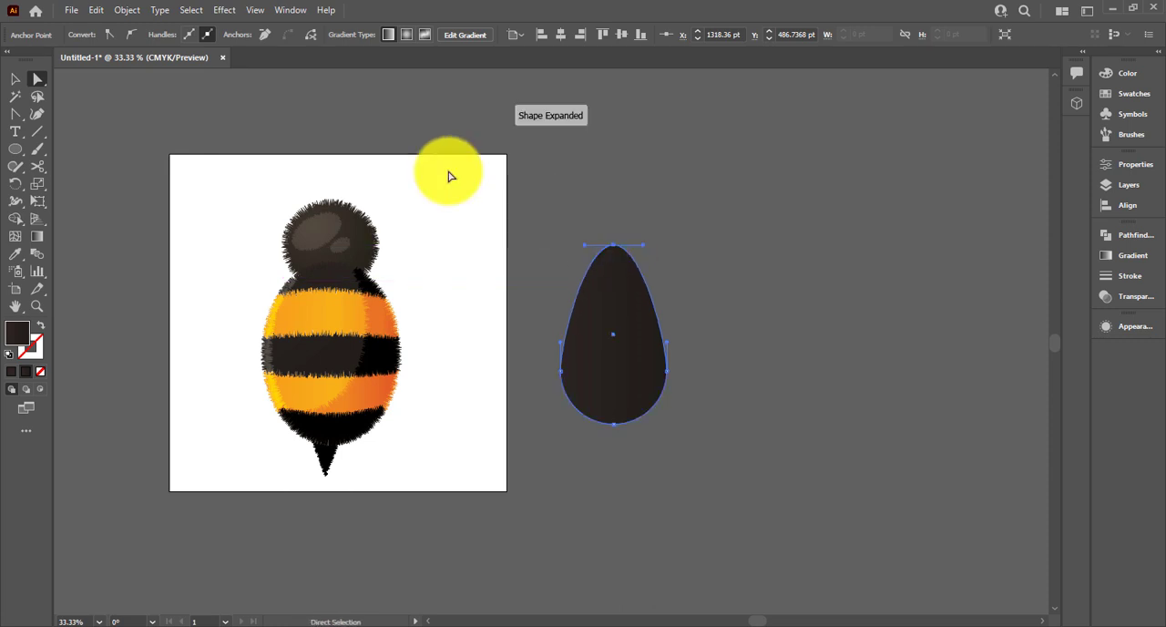
left_click(18, 80)
left_click(248, 124)
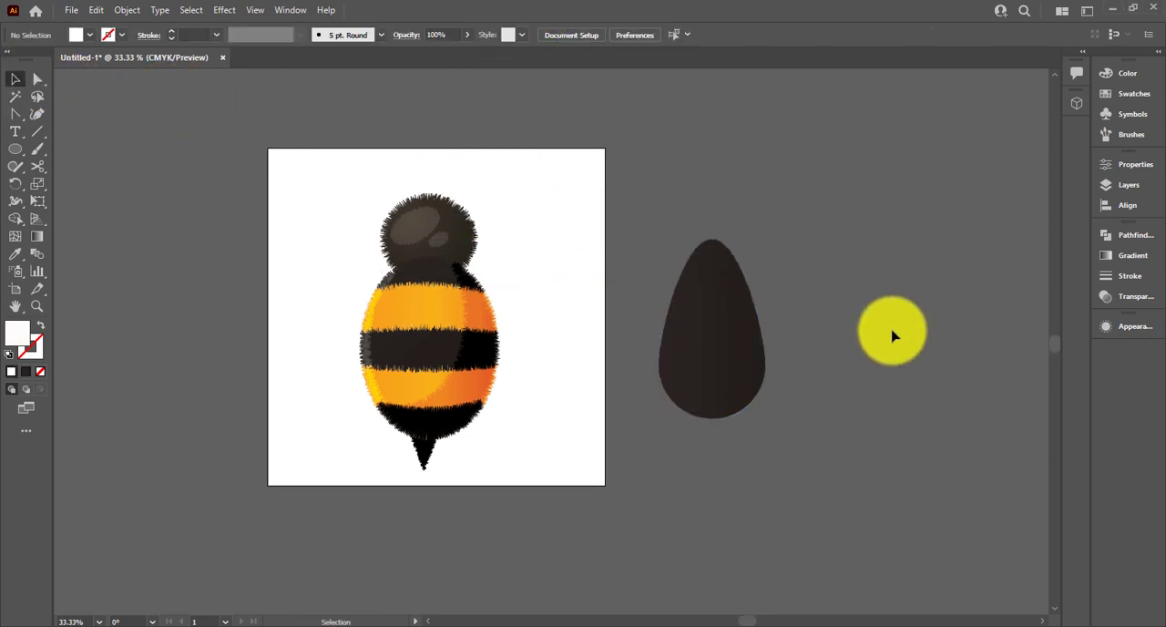
Fill the wing shape with the pale blue-grey swatch and make two overlapping, offset copies beside it
left_click(720, 375)
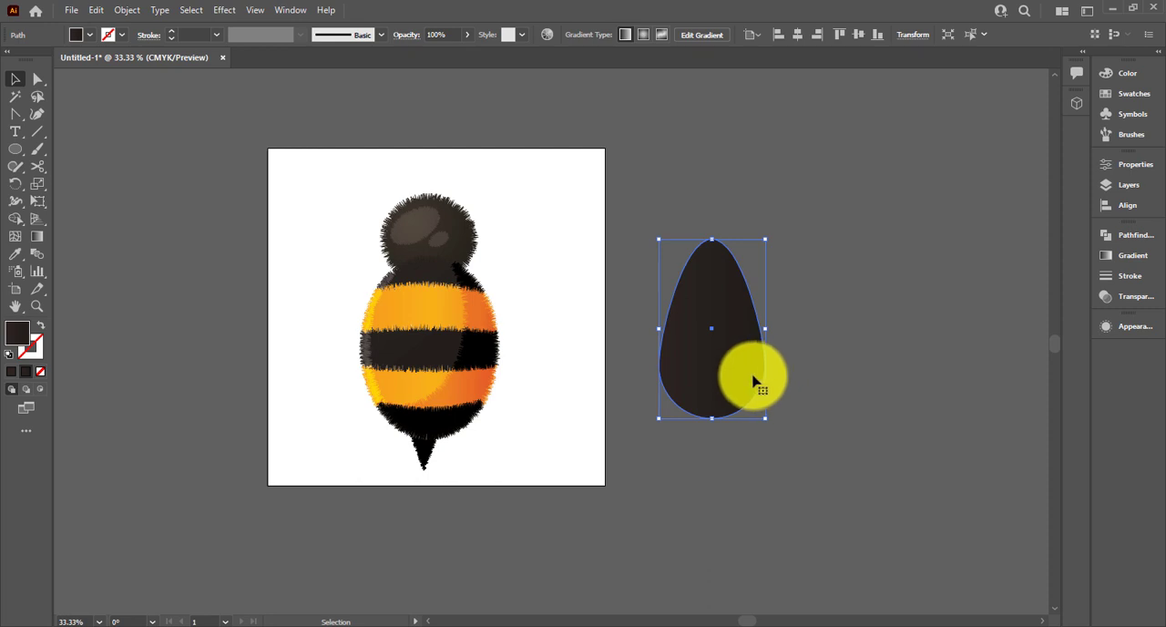
left_click(1121, 101)
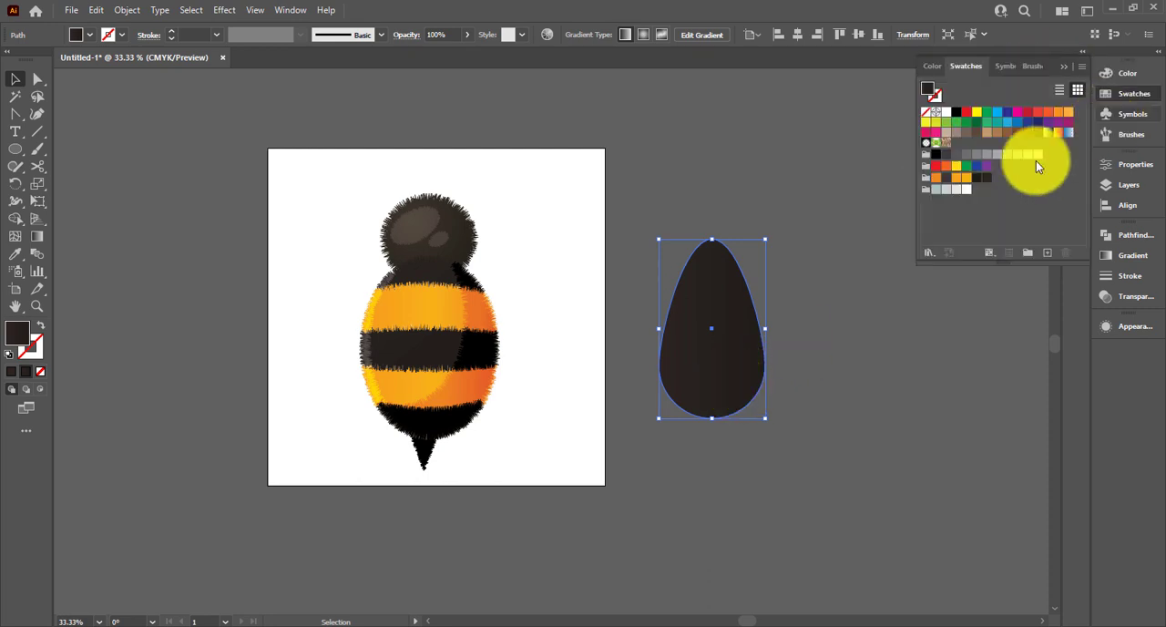
left_click(947, 190)
left_click_drag(739, 399, 874, 360)
left_click_drag(798, 236, 869, 326)
left_click(35, 220)
left_click(20, 221)
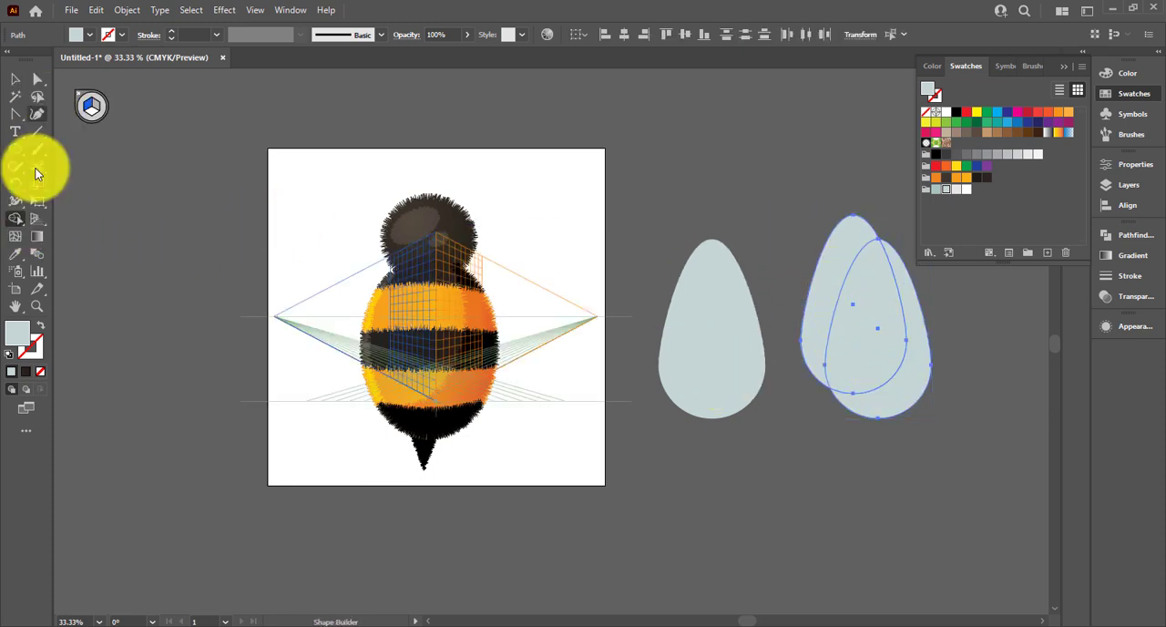
left_click(35, 217)
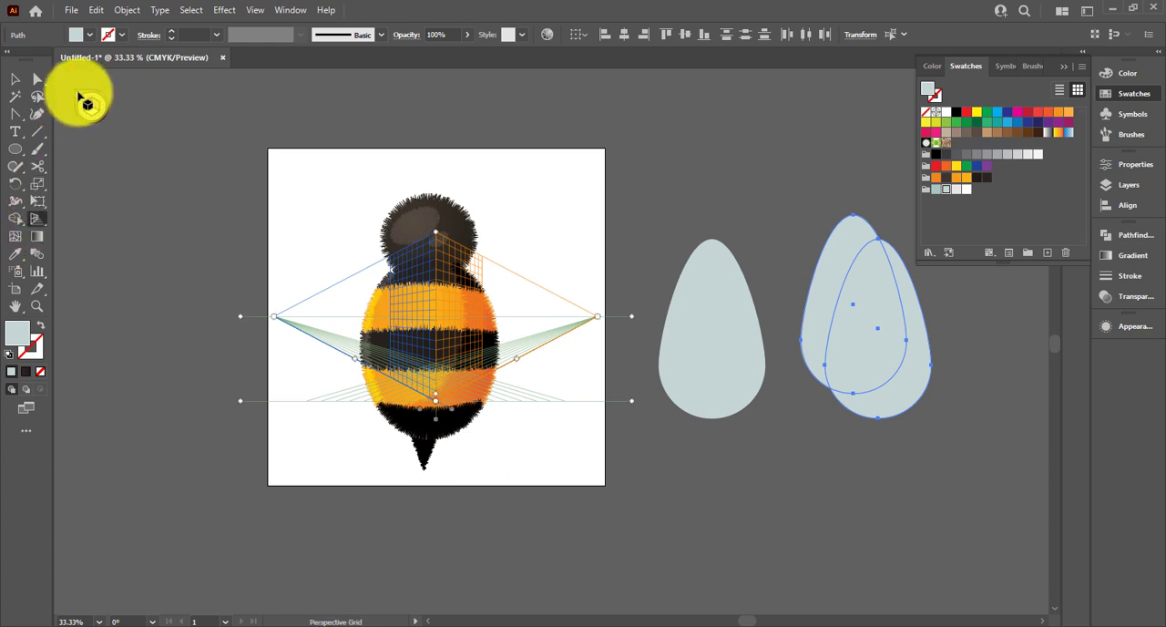
left_click(79, 98)
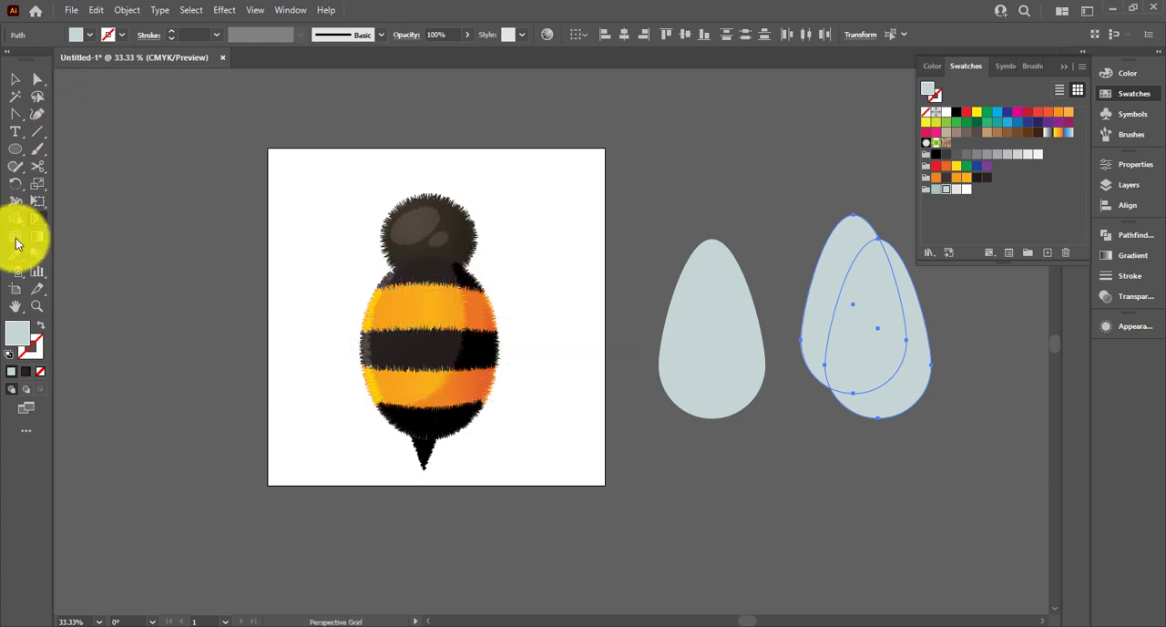
Subtract the upper-left wing copy with the Shape Builder to leave a crescent, and fill the crescent with the darker blue-grey swatch
left_click_drag(847, 325, 813, 300, "alt")
left_click(815, 306)
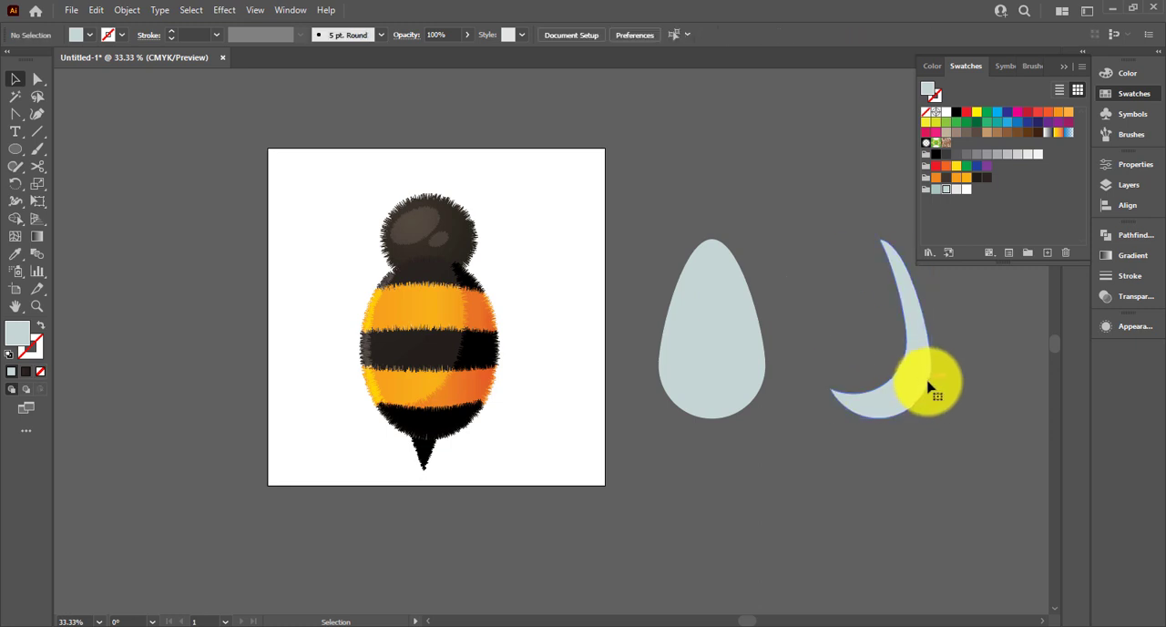
left_click(922, 374)
left_click(851, 291)
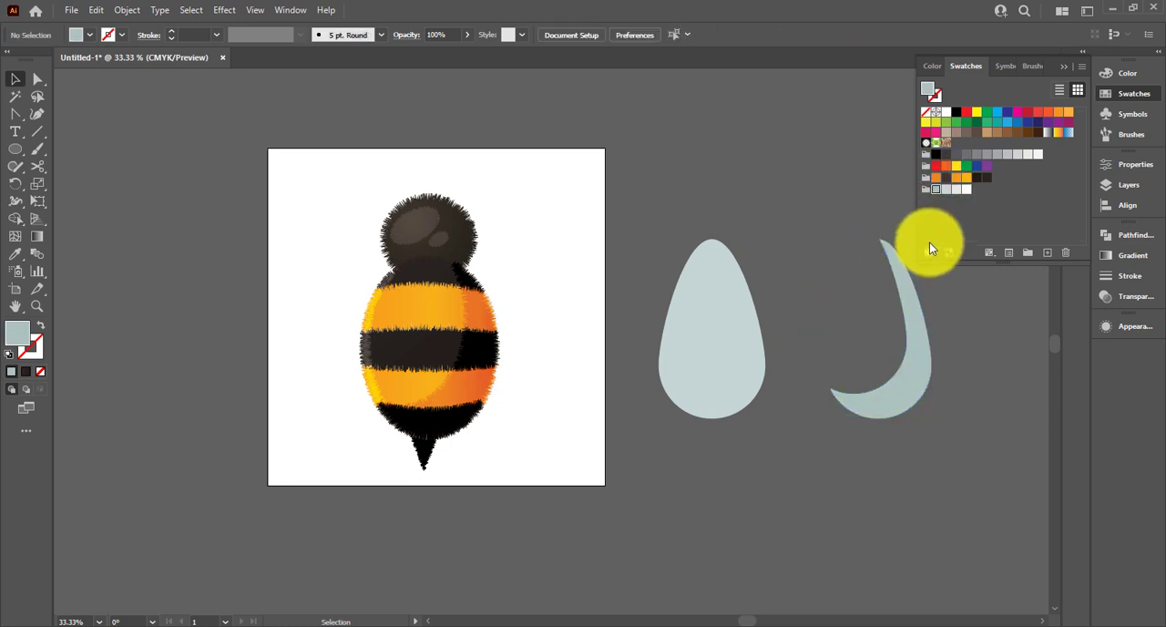
left_click(917, 324)
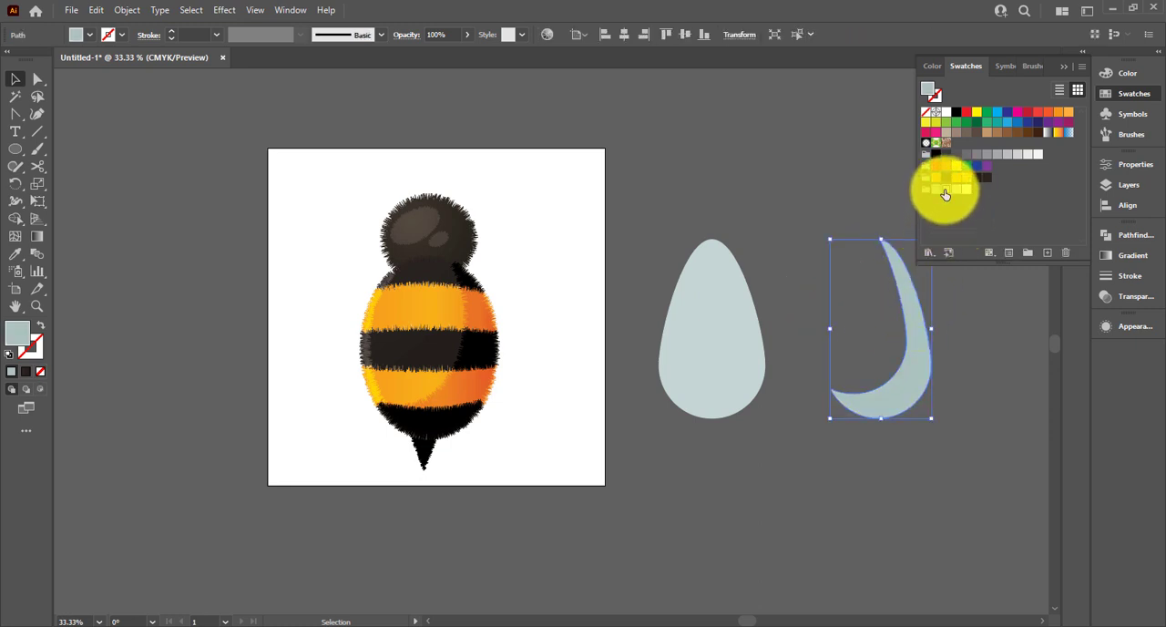
Fill the wing with light grey and the crescent with the pale blue-grey swatch, and place a crescent copy along the wing's lower-right edge
left_click(721, 317)
left_click(957, 189)
left_click(858, 352)
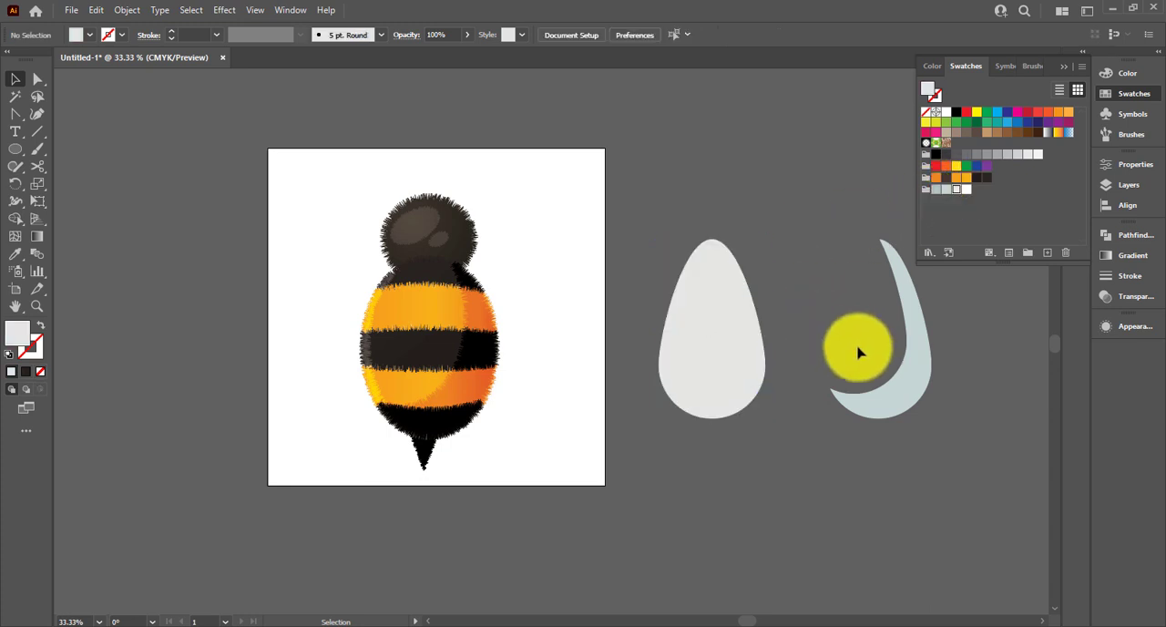
mouse_move(862, 385)
left_mouse_down()
mouse_move(753, 383)
mouse_move(881, 391)
left_mouse_up()
left_click(1034, 428)
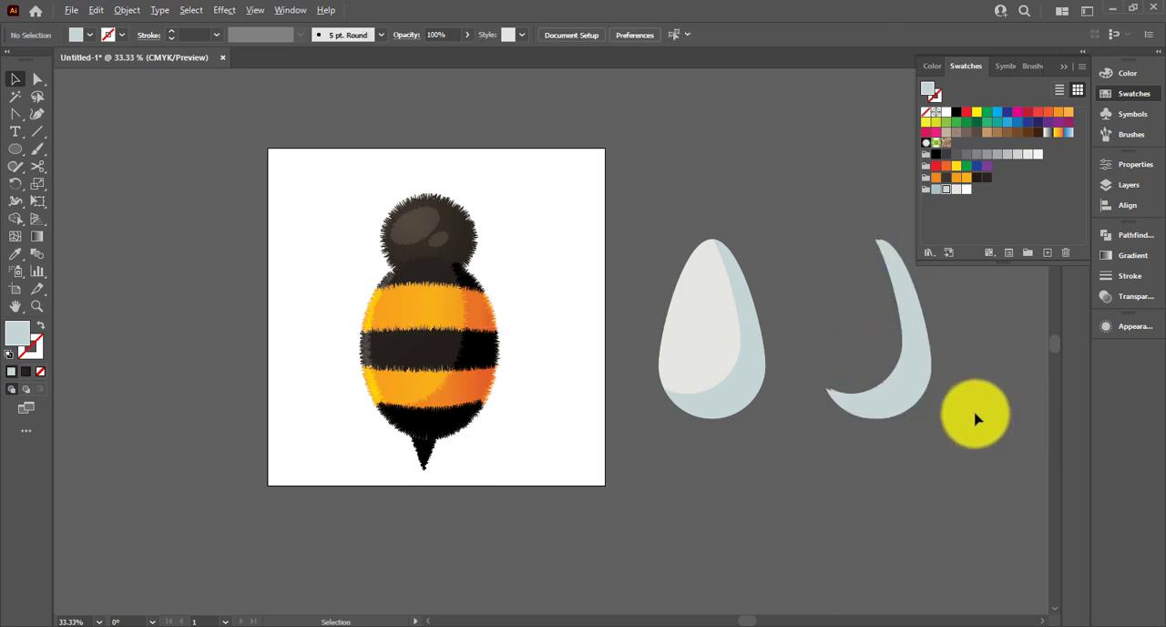
Trim the loose crescent to a thin outer sliver using an offset copy and the Shape Builder, and fill it with the darker blue-grey swatch
scroll(976, 416, "up", 1)
key("a")
left_click(875, 392)
left_click_drag(872, 381, 869, 378)
left_click(884, 407, "shift")
left_click(15, 218)
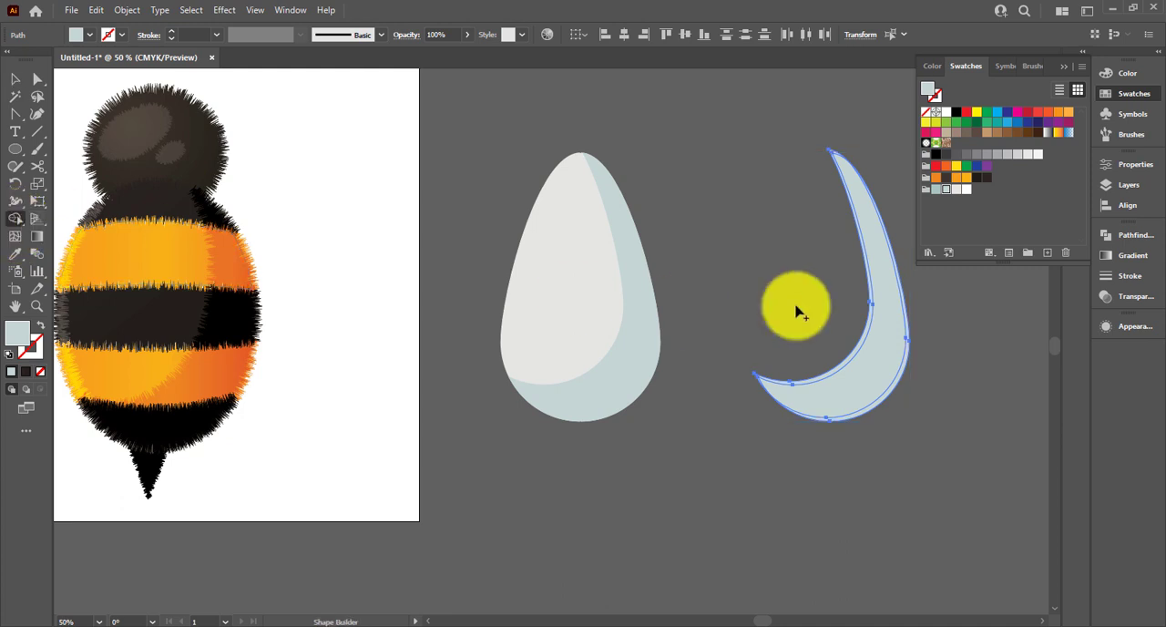
left_click(859, 346, "alt")
left_click(915, 404)
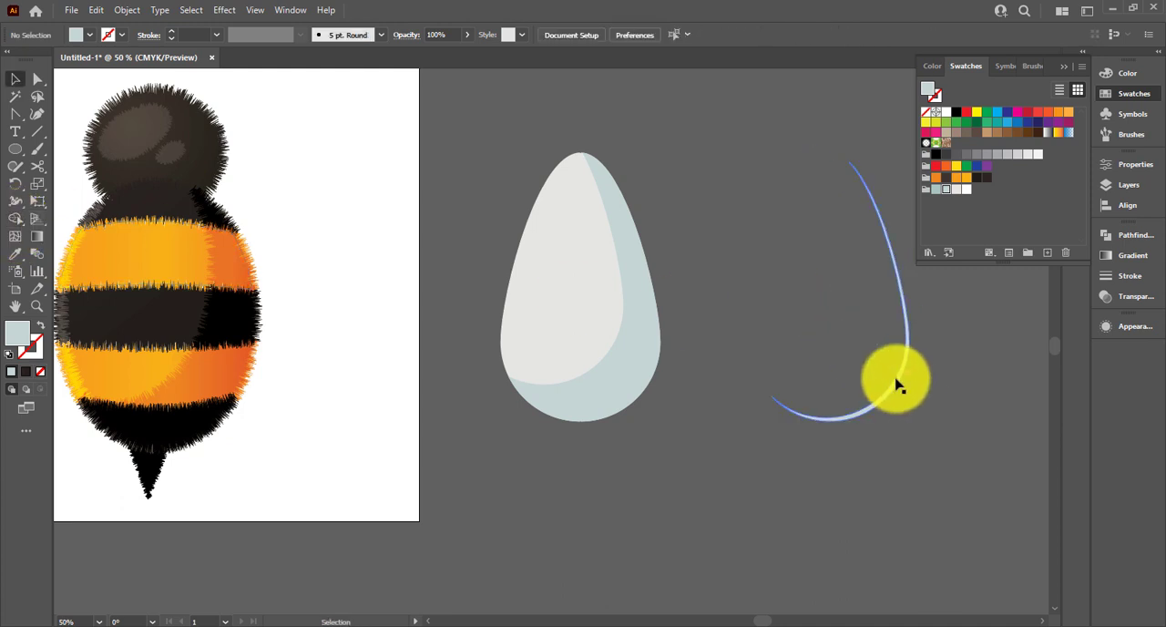
left_click(895, 381)
left_click(943, 465)
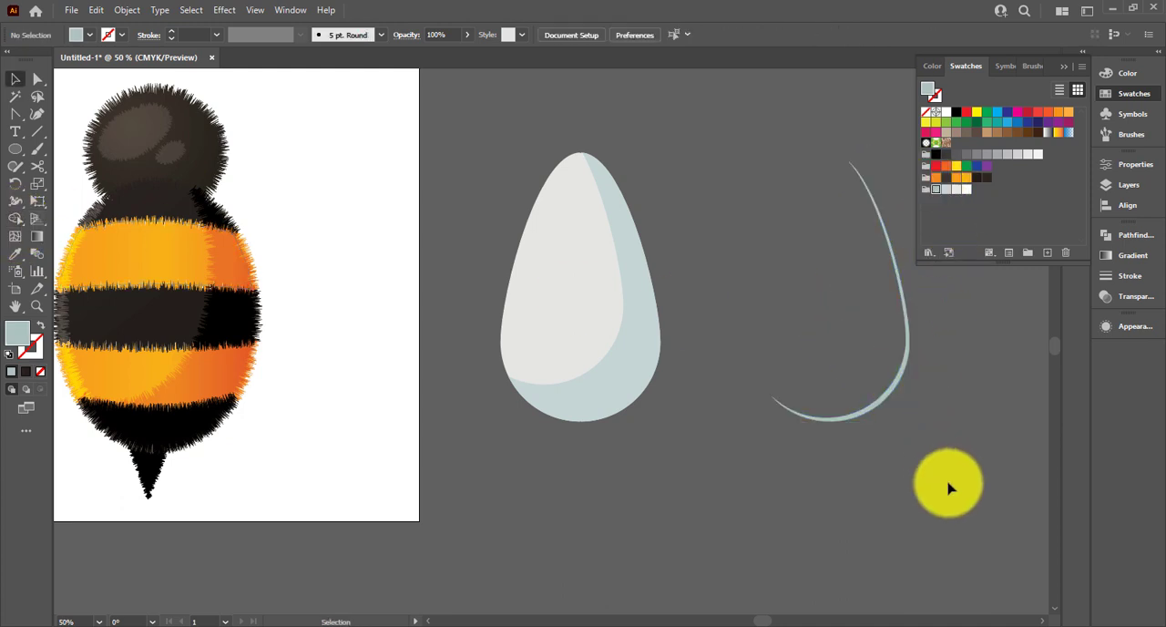
Place a copy of the thin sliver along the wing's lower-right edge and delete the loose sliver beside the wing
left_click_drag(888, 412, 625, 401)
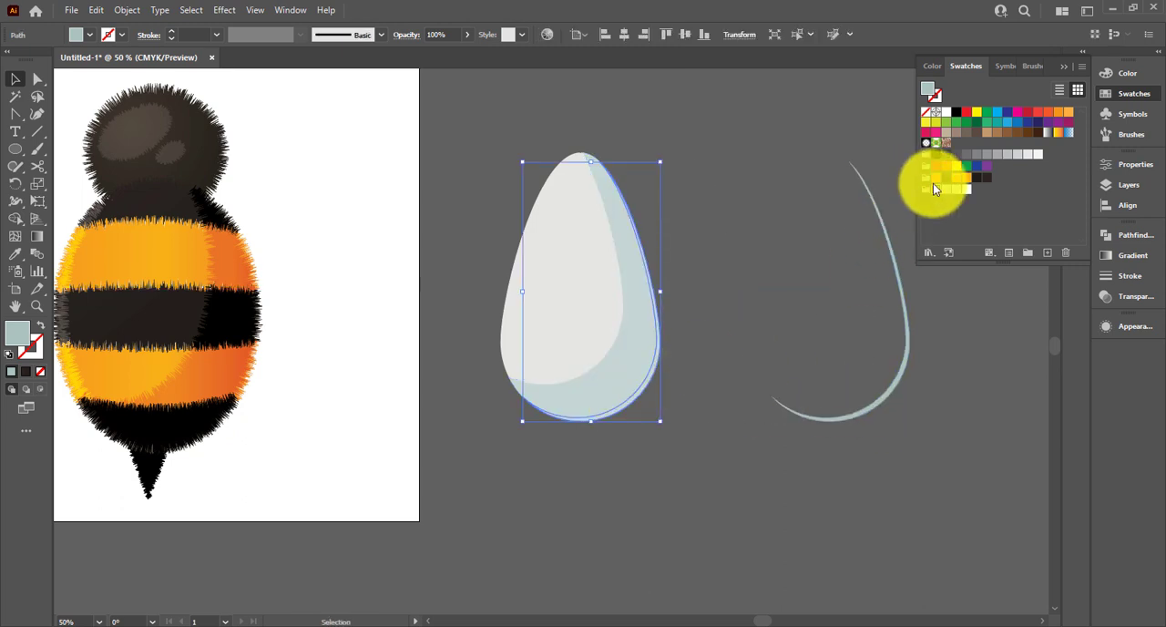
left_click(692, 387)
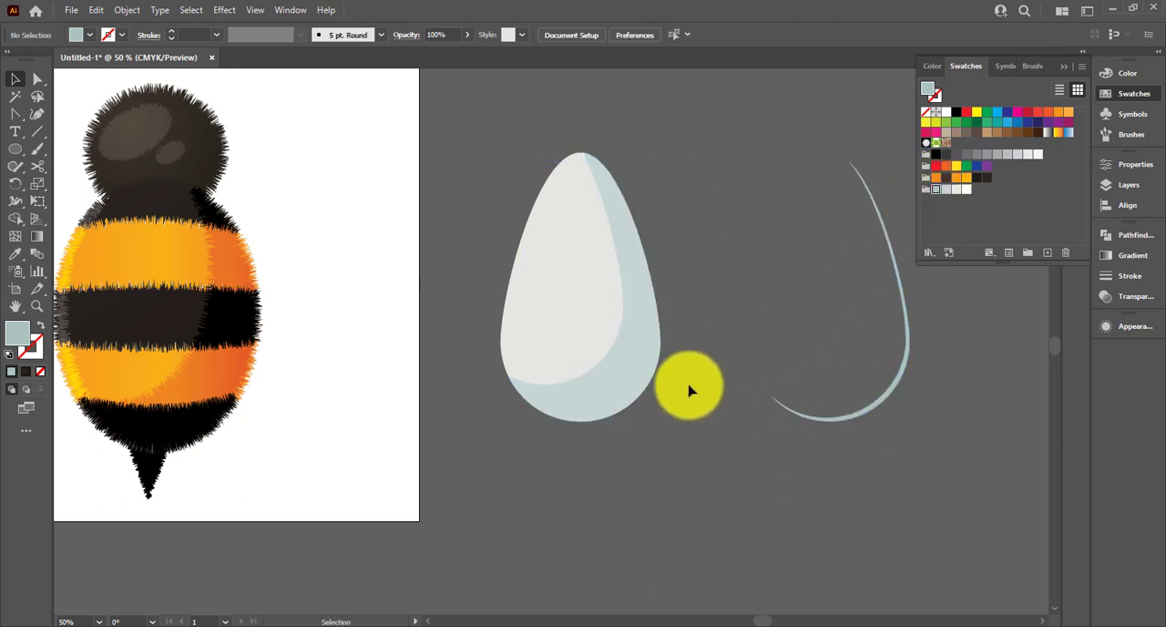
left_click(640, 386, "ctrl")
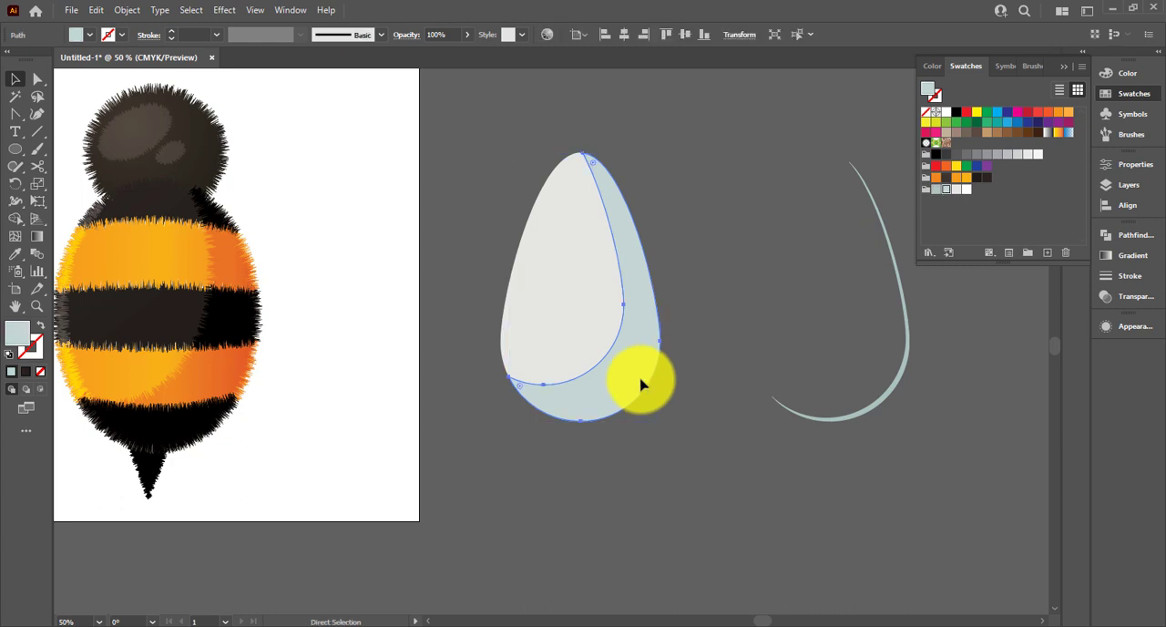
left_click(711, 334)
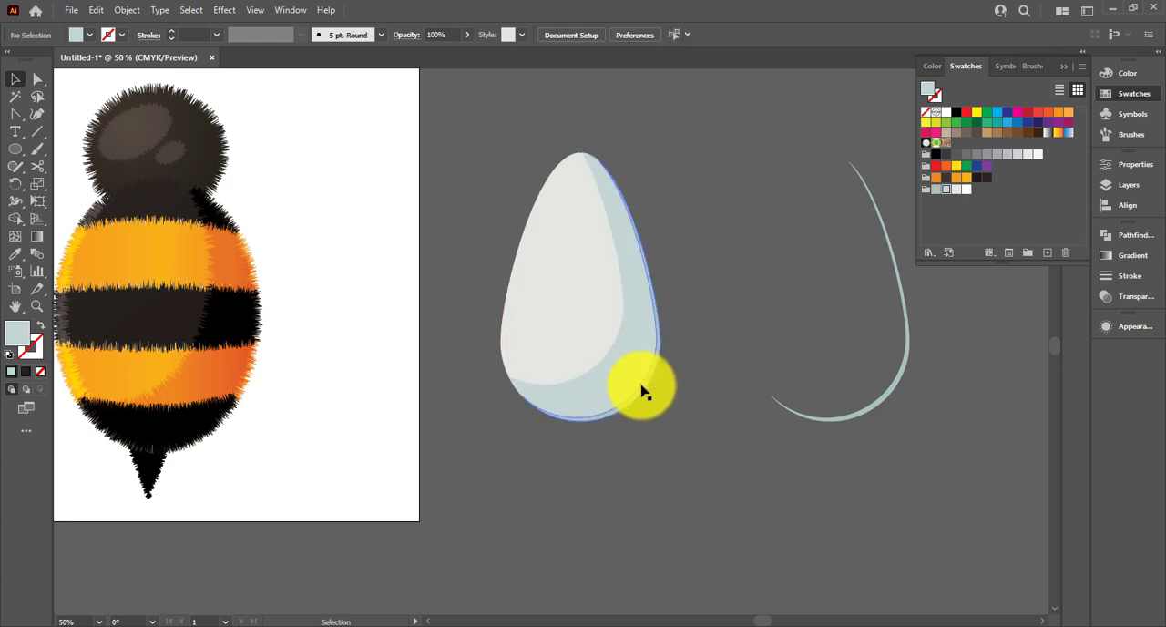
left_click(644, 391)
left_click_drag(755, 338, 856, 526)
key("Delete")
Set the blend mode of the thin sliver on the wing's edge to Multiply
left_click(643, 392)
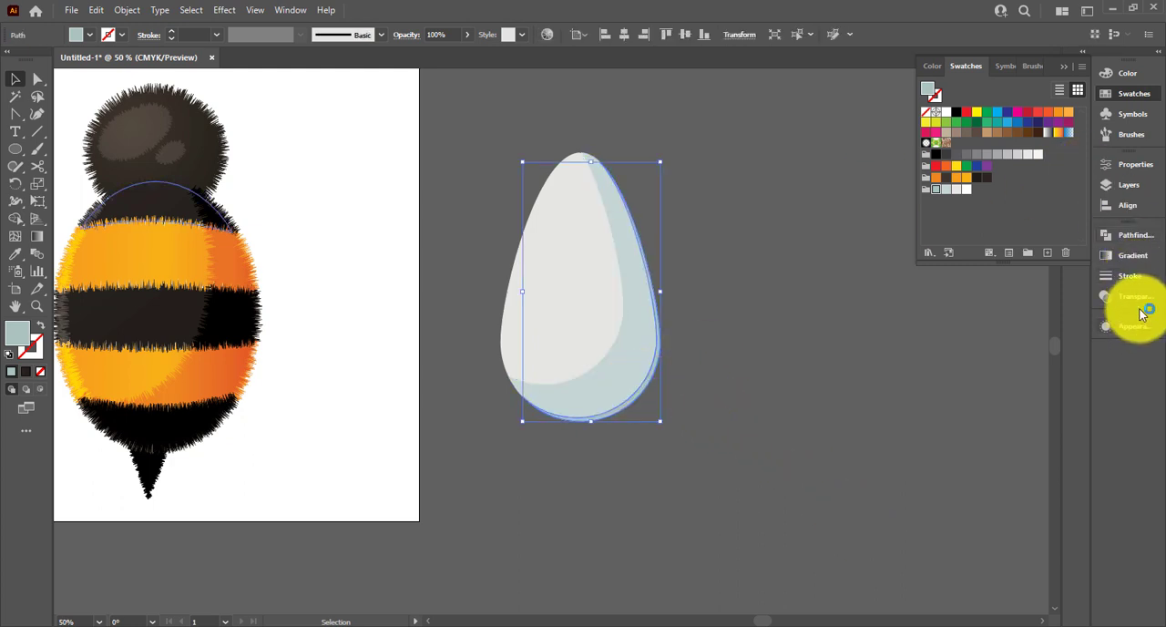
left_click(1129, 296)
left_click(984, 255)
left_click(957, 301)
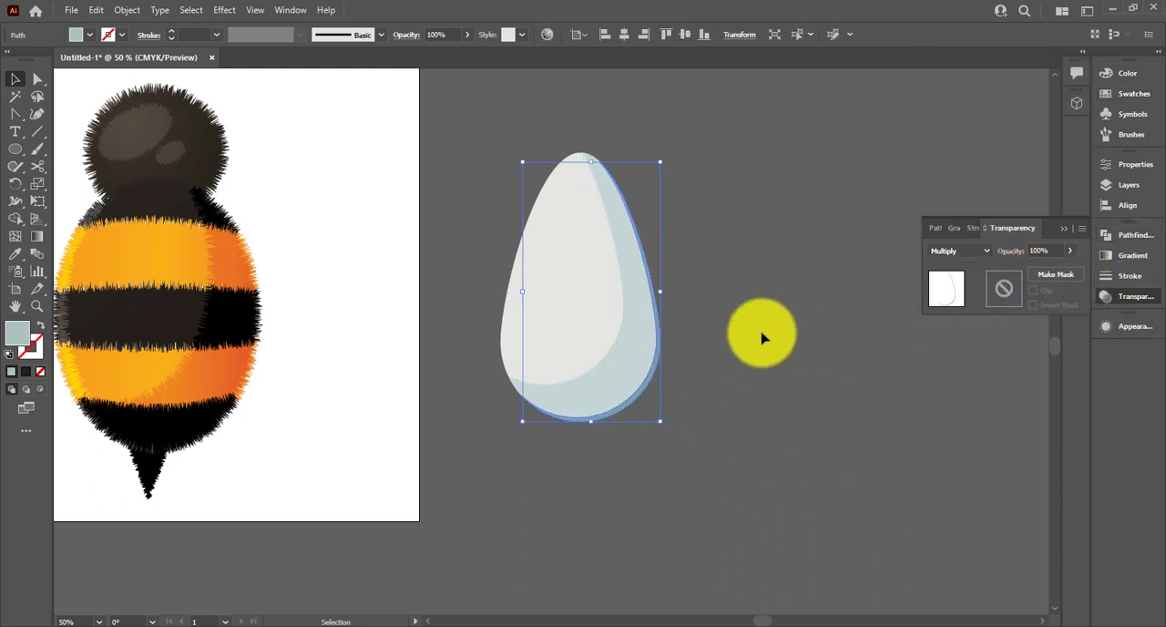
left_click(700, 349)
left_click_drag(700, 349, 729, 344)
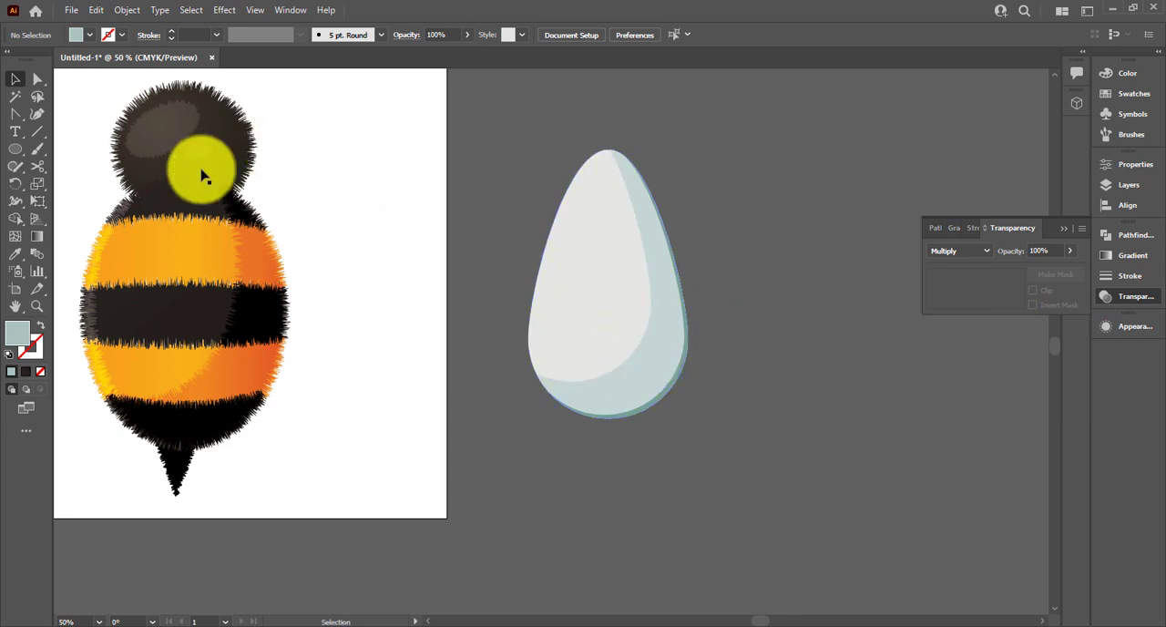
Draw a narrow ellipse about 69 × 267 pt, tilt it to follow the wing's curve and place it near the wing's upper-left edge
left_click(17, 150)
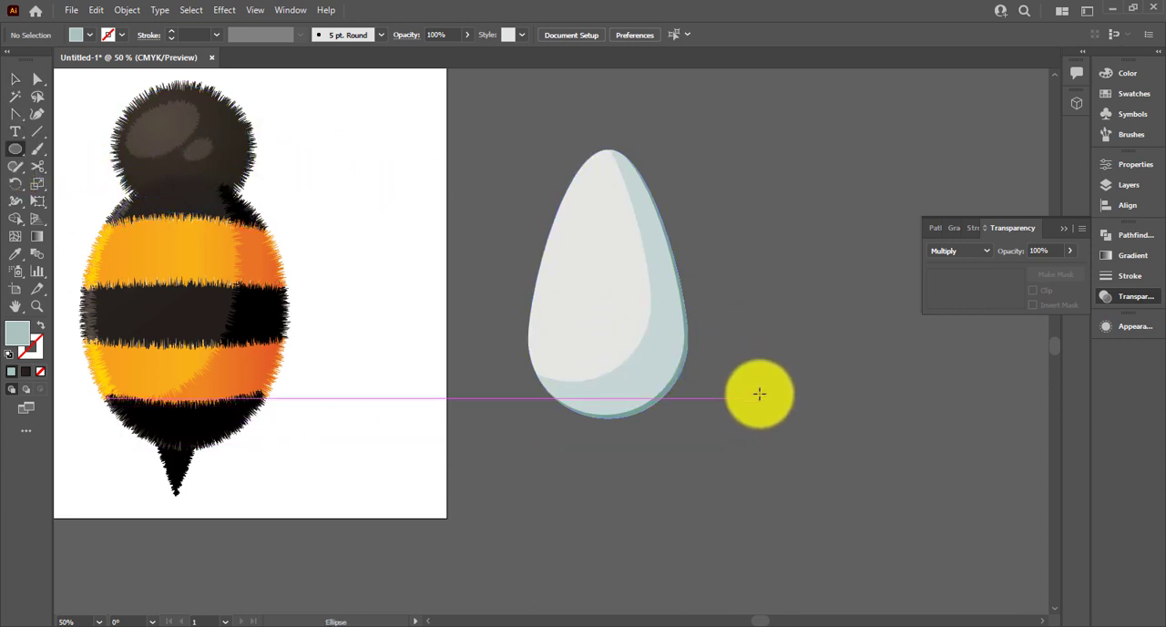
left_click_drag(739, 209, 774, 343)
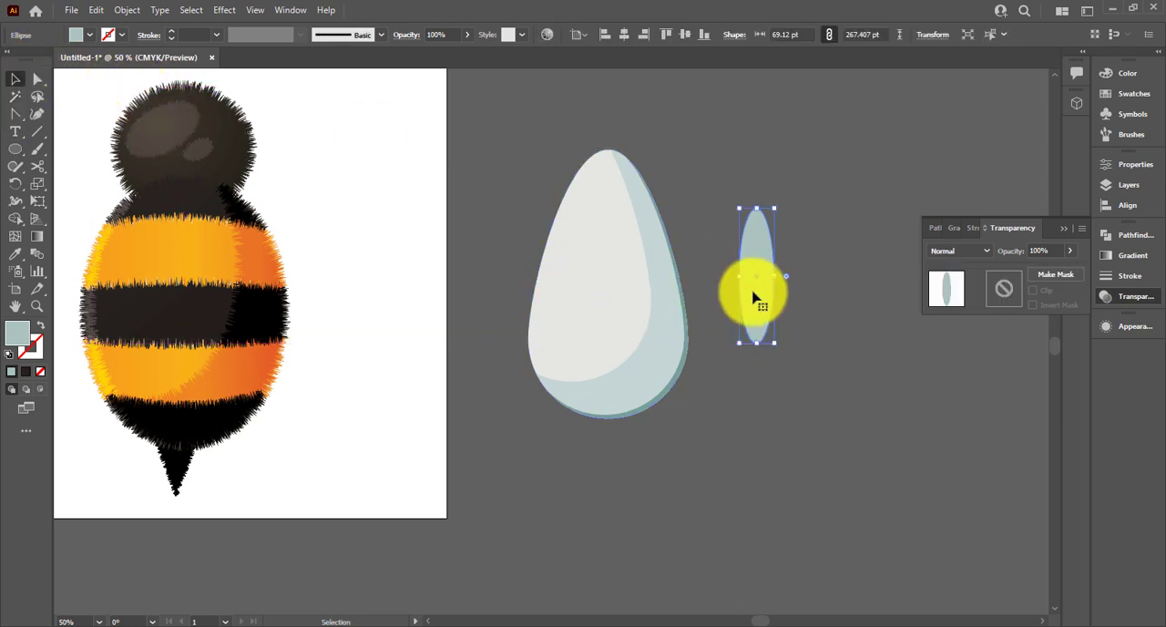
left_click_drag(754, 299, 593, 261)
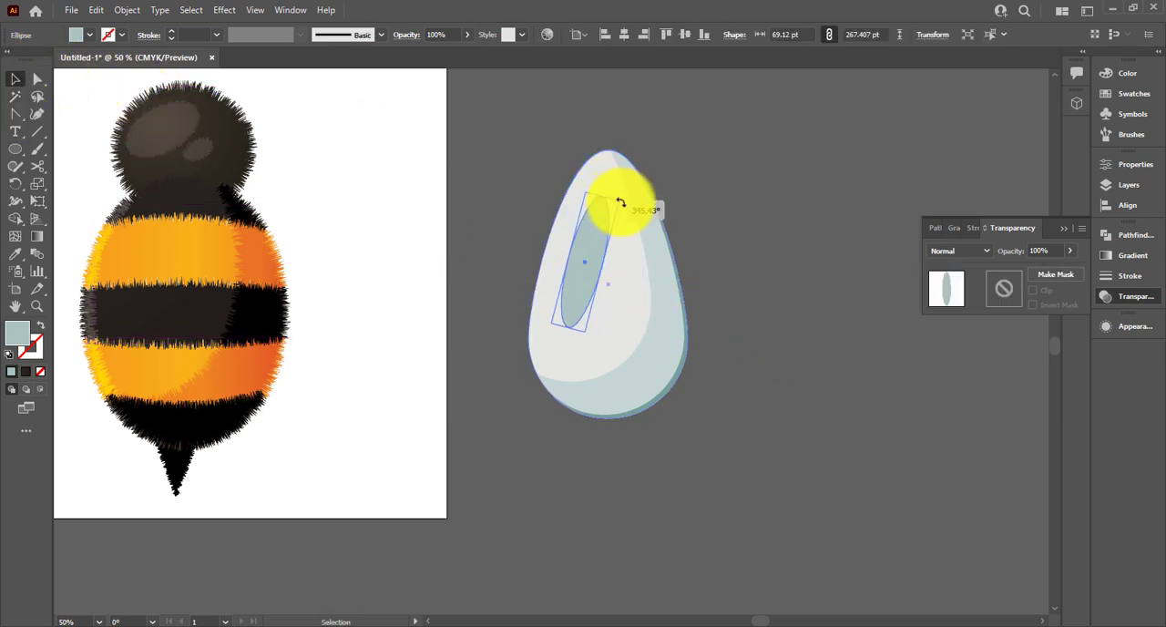
left_click_drag(621, 203, 622, 203)
left_click_drag(587, 242, 577, 231)
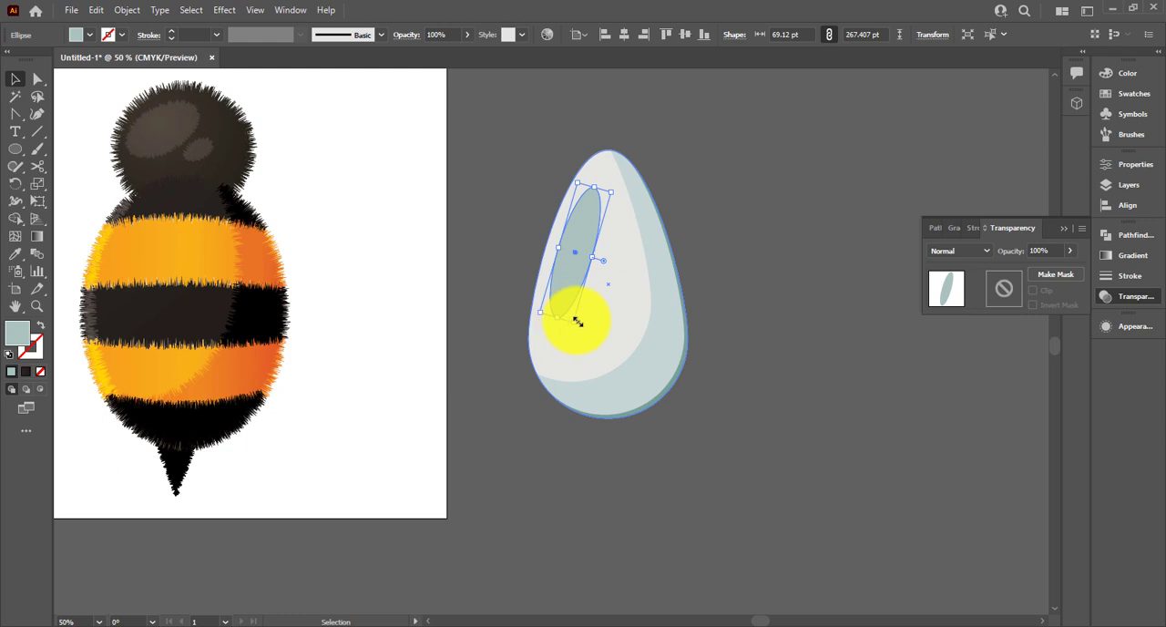
Shrink the highlight ellipse to about 43 × 166 pt and pull its right anchor point inward to flatten that side
scroll(580, 305, "up", 2)
left_click_drag(672, 180, 695, 239)
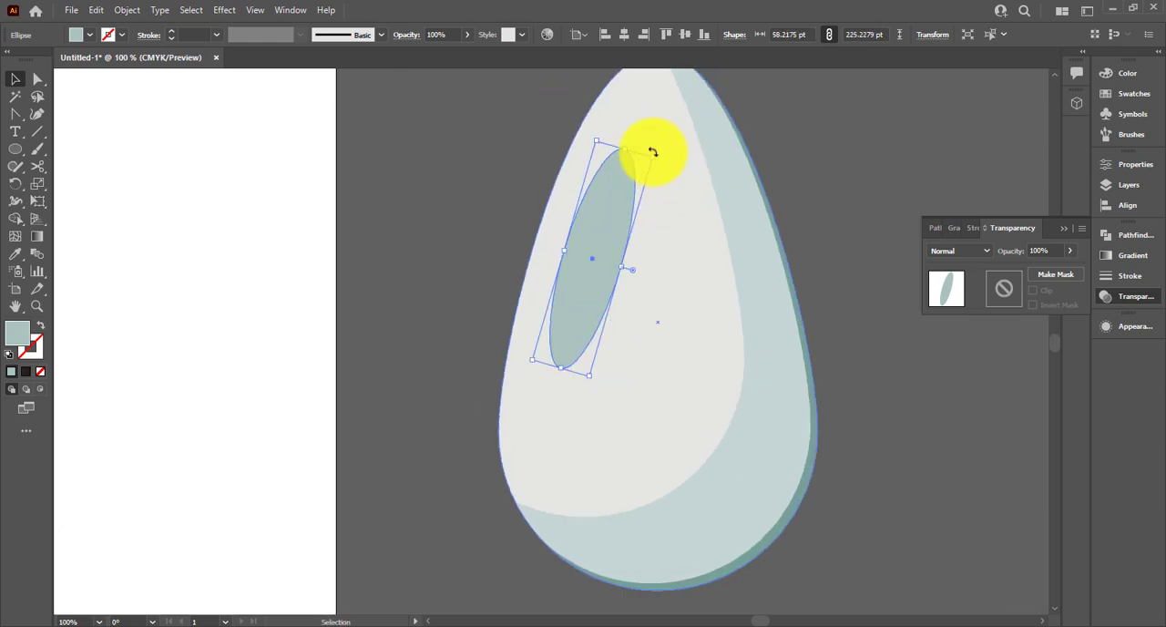
left_click_drag(652, 159, 588, 200)
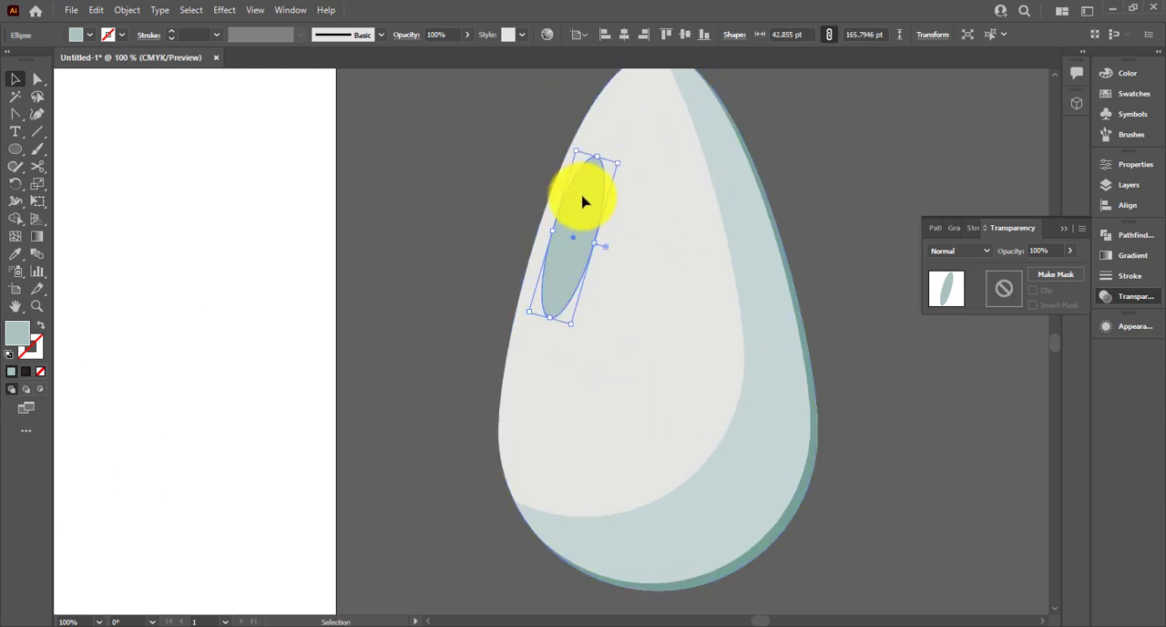
key("a")
left_click(594, 250)
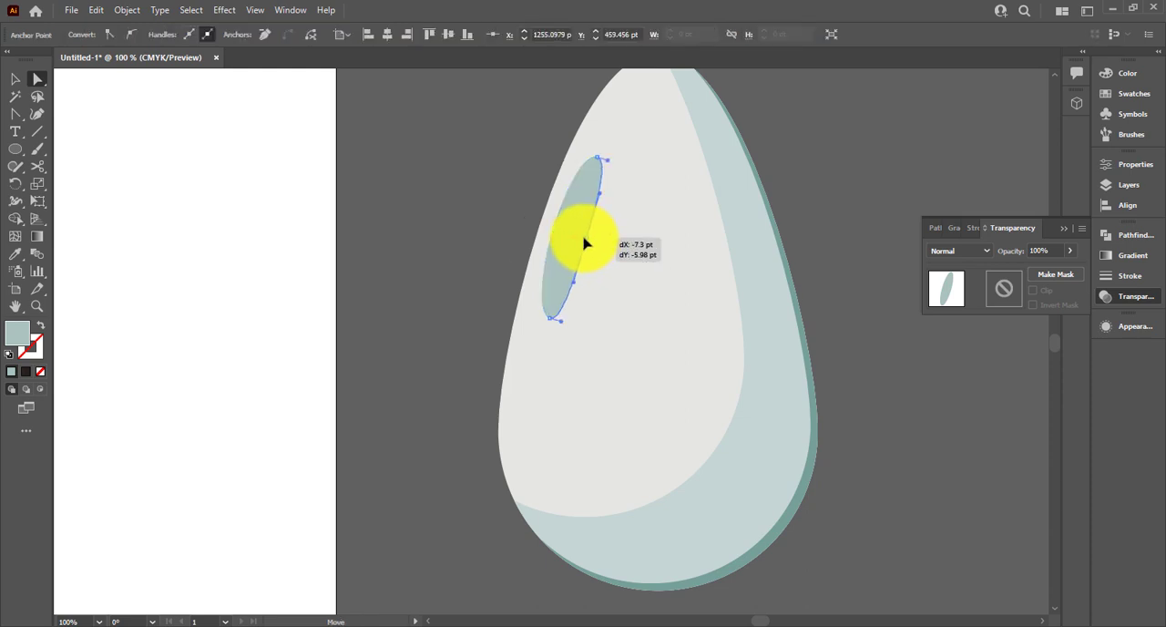
left_click_drag(578, 240, 577, 240)
left_click(100, 164)
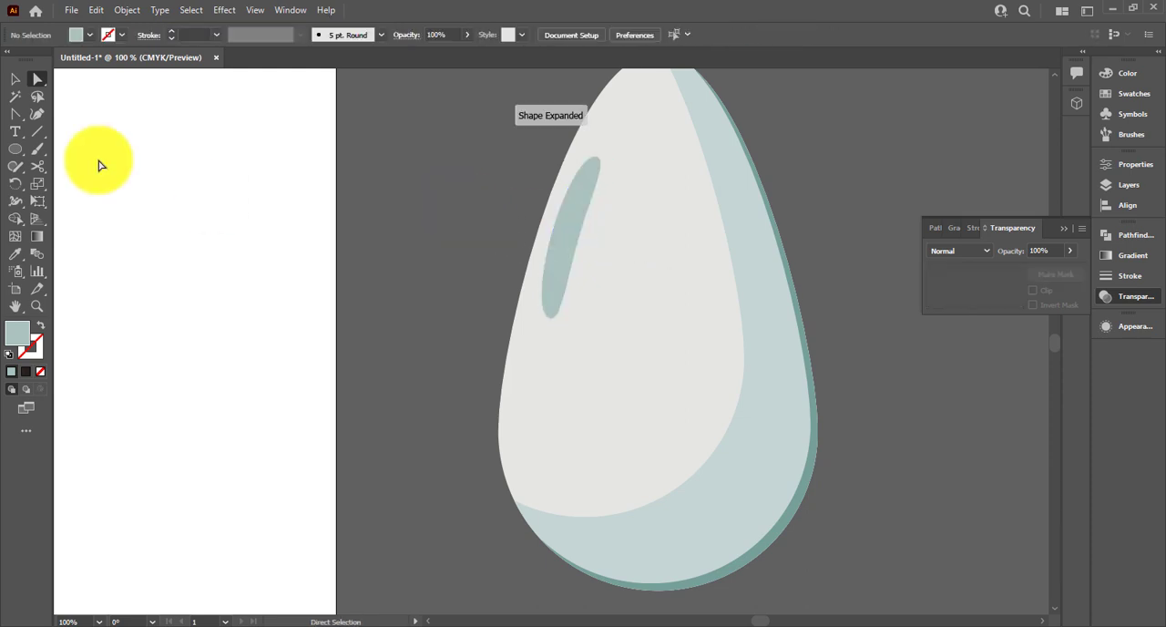
Draw a small tilted ellipse about 23 × 49 pt below the long highlight and pull its right anchor point slightly inward
left_click(14, 155)
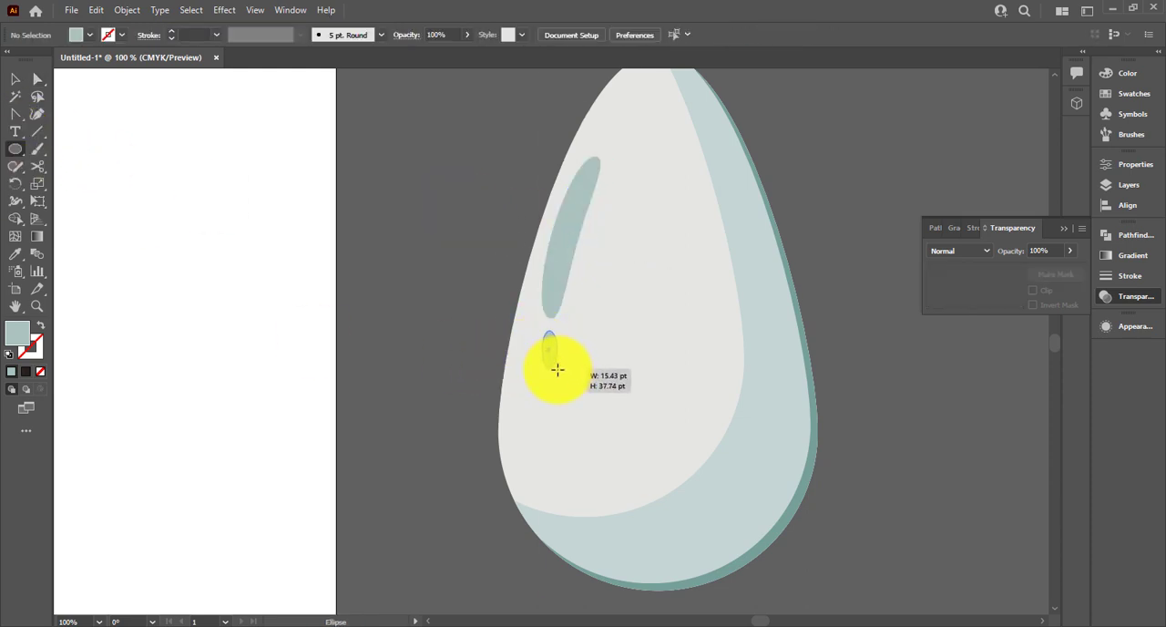
left_click_drag(565, 380, 561, 372)
key("c")
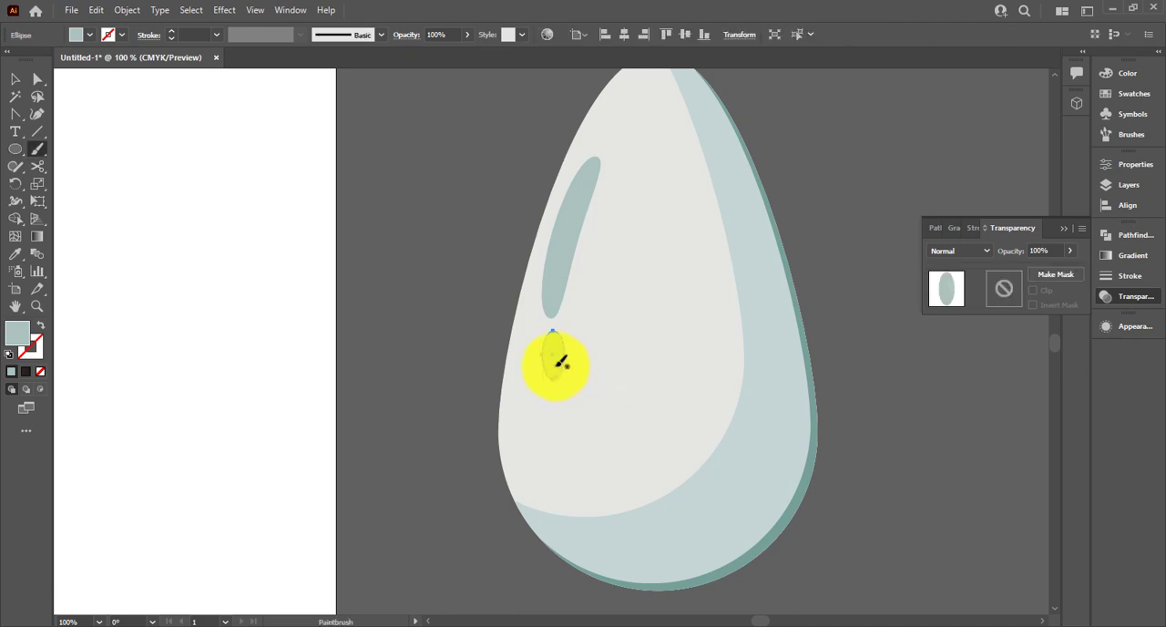
left_click(555, 367)
left_click(555, 368, "ctrl")
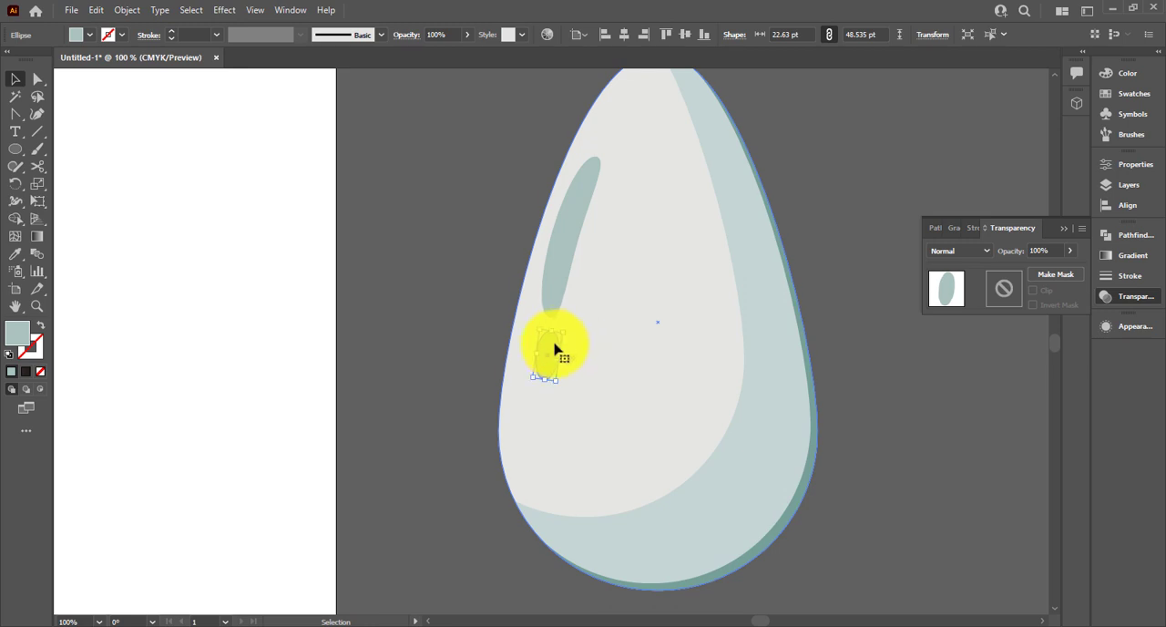
key("z")
left_click(557, 355)
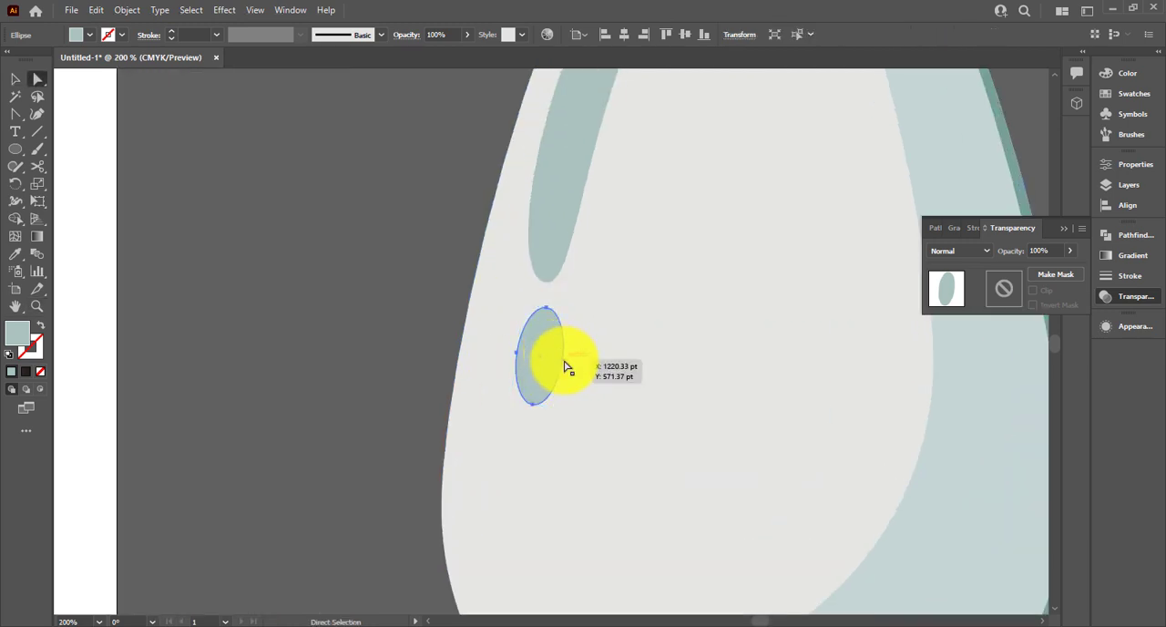
left_click(564, 364)
left_click_drag(553, 364, 552, 364)
left_click(447, 334)
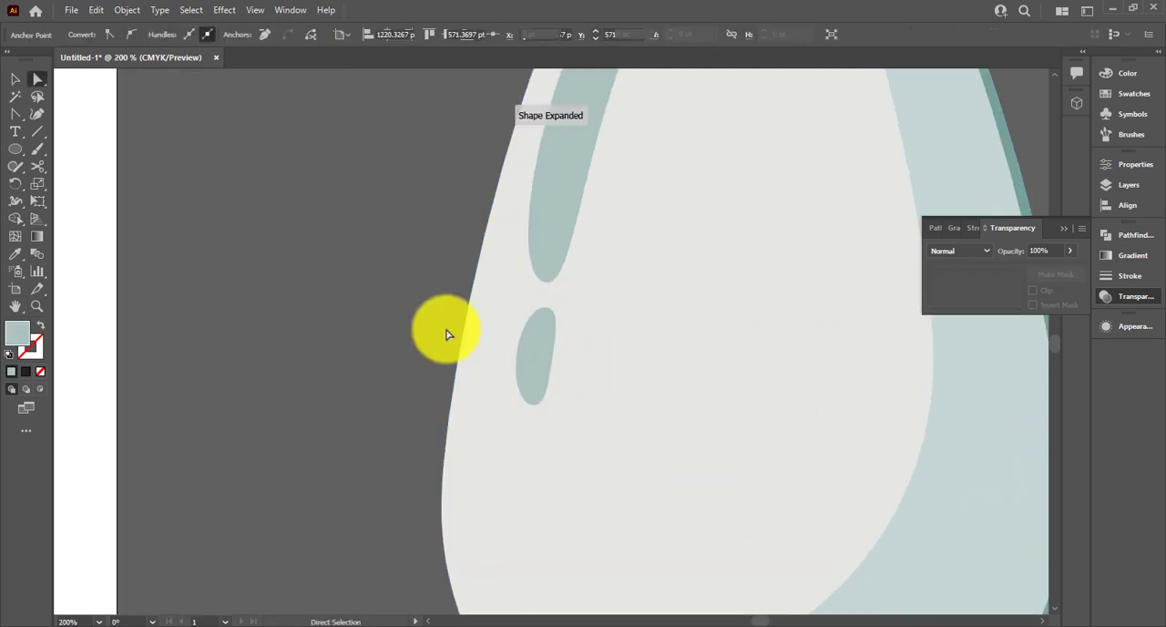
Fill both highlight shapes on the wing with white
left_click(533, 353)
left_click(556, 201, "shift")
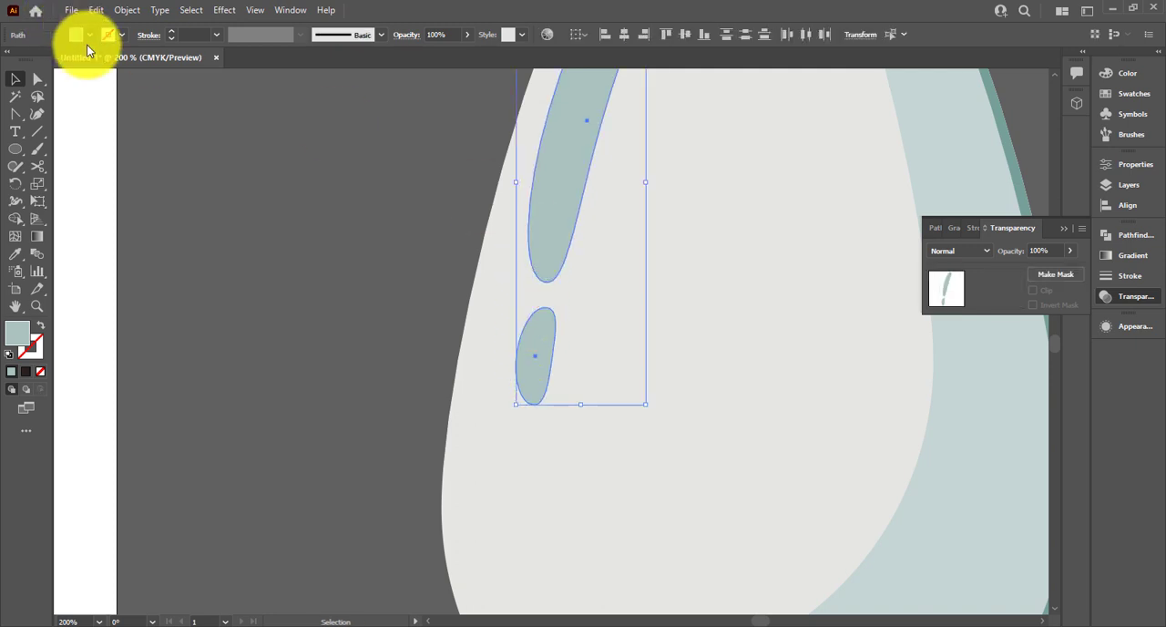
left_click(89, 35)
left_click(33, 61)
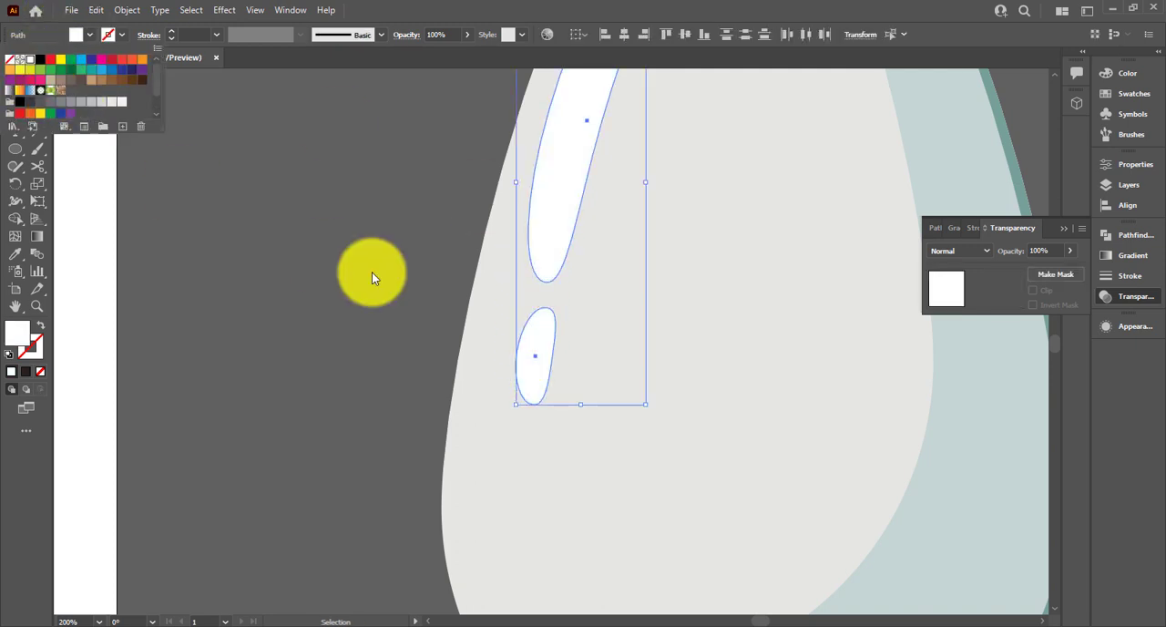
left_click(371, 272)
scroll(371, 272, "down", 3)
left_click(782, 282)
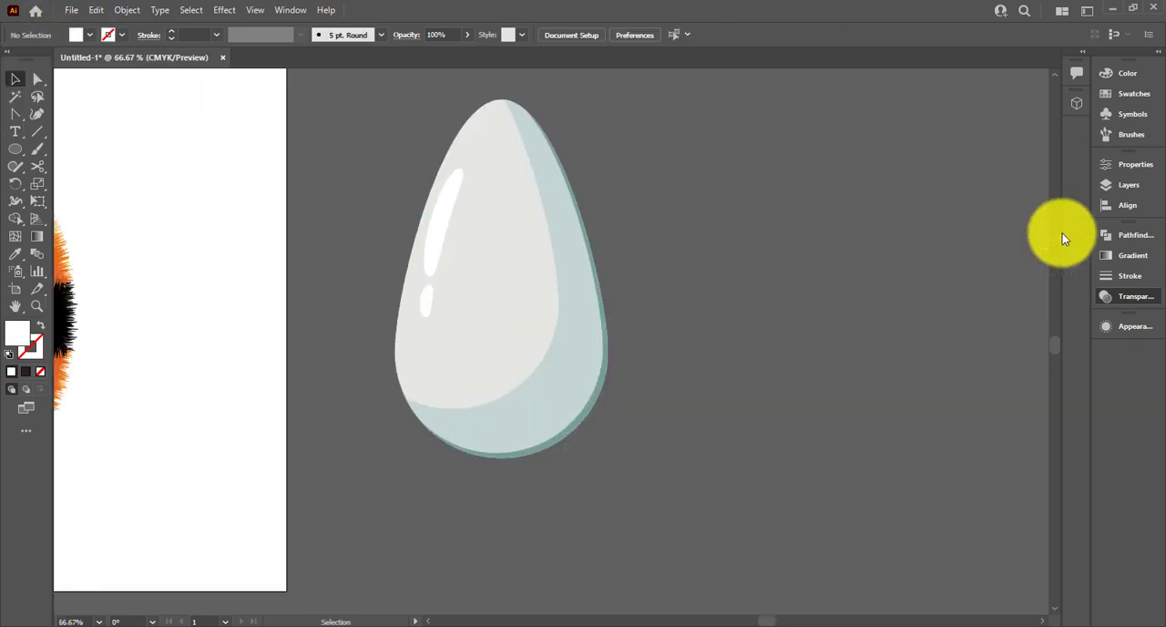
Draw an angular vein line with the Pen tool from the wing's tip down to its left edge
left_click_drag(726, 297, 807, 293)
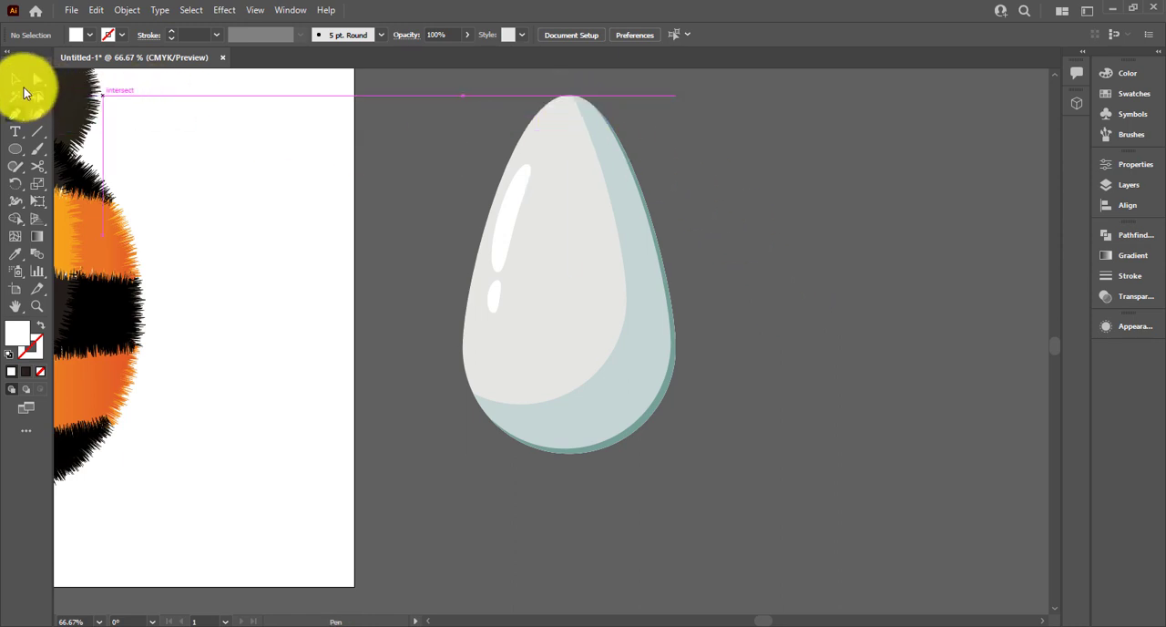
left_click(508, 209)
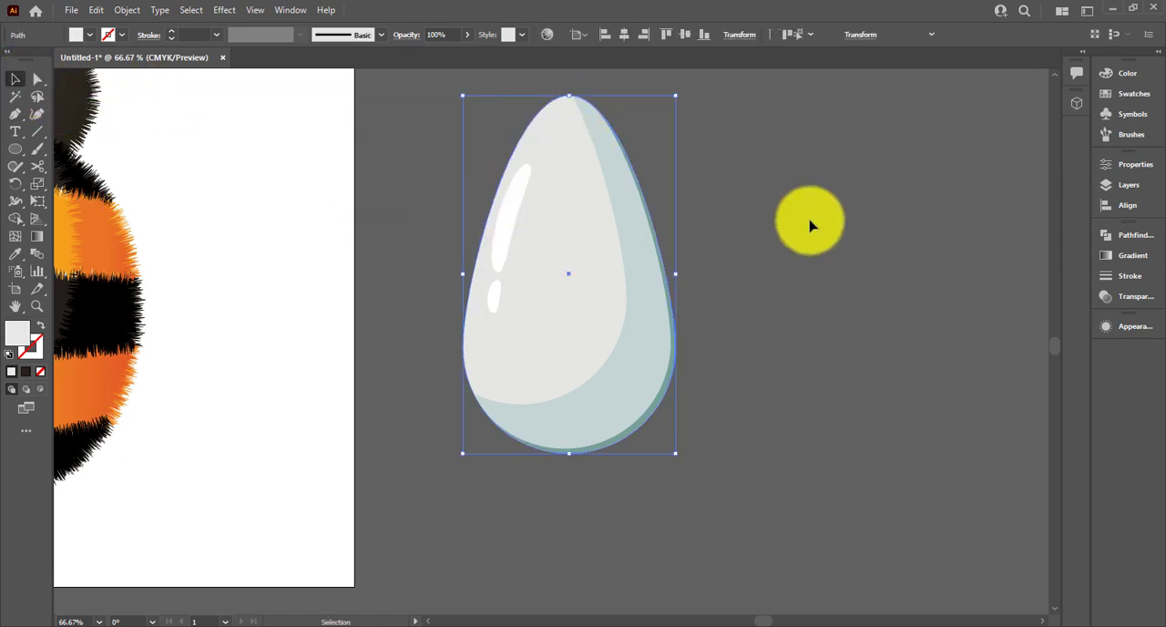
left_click(671, 323)
left_click(713, 326)
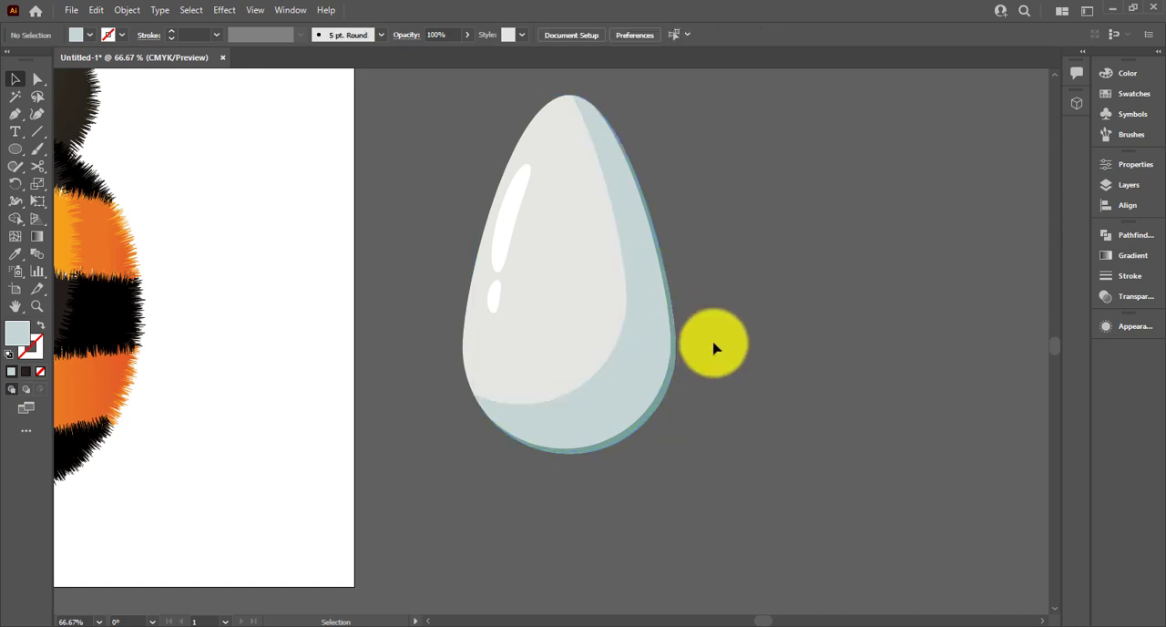
left_click(572, 97)
left_click(531, 232)
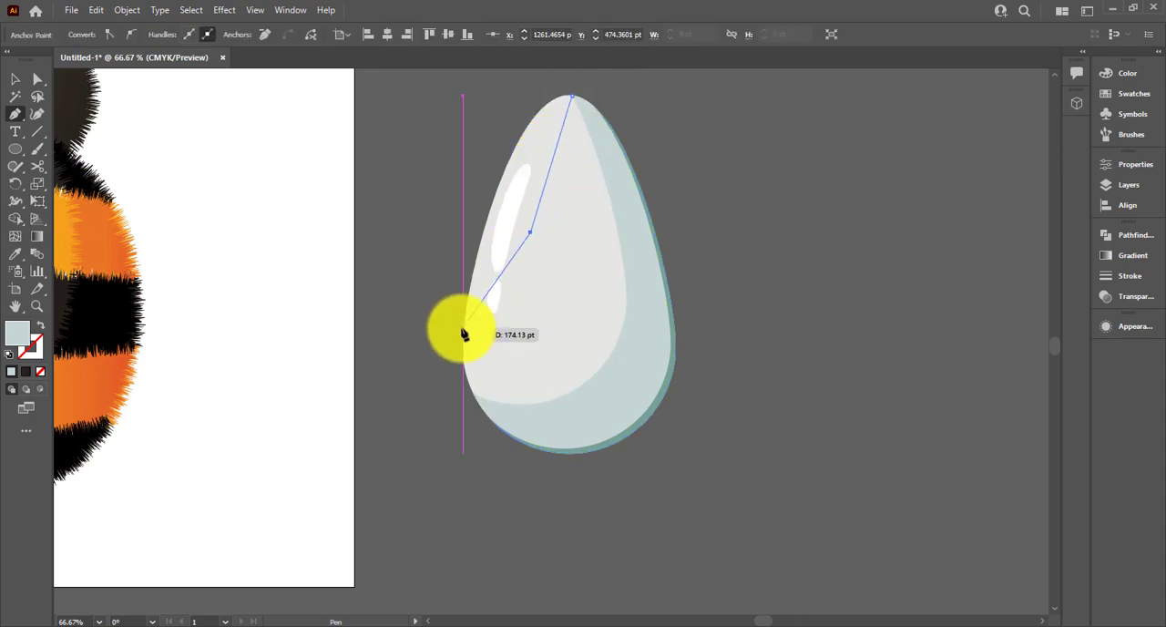
left_click(464, 329)
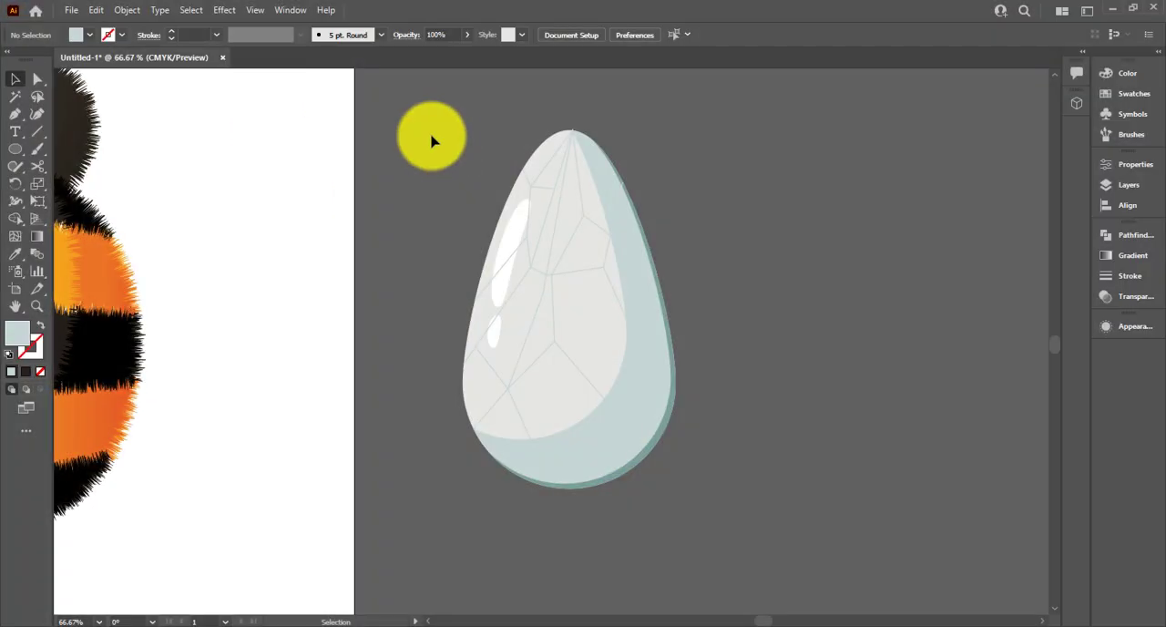
Group all the wing pieces, then resize and rotate the wing so it angles outward from the bee's upper right side
left_click_drag(433, 141, 715, 531)
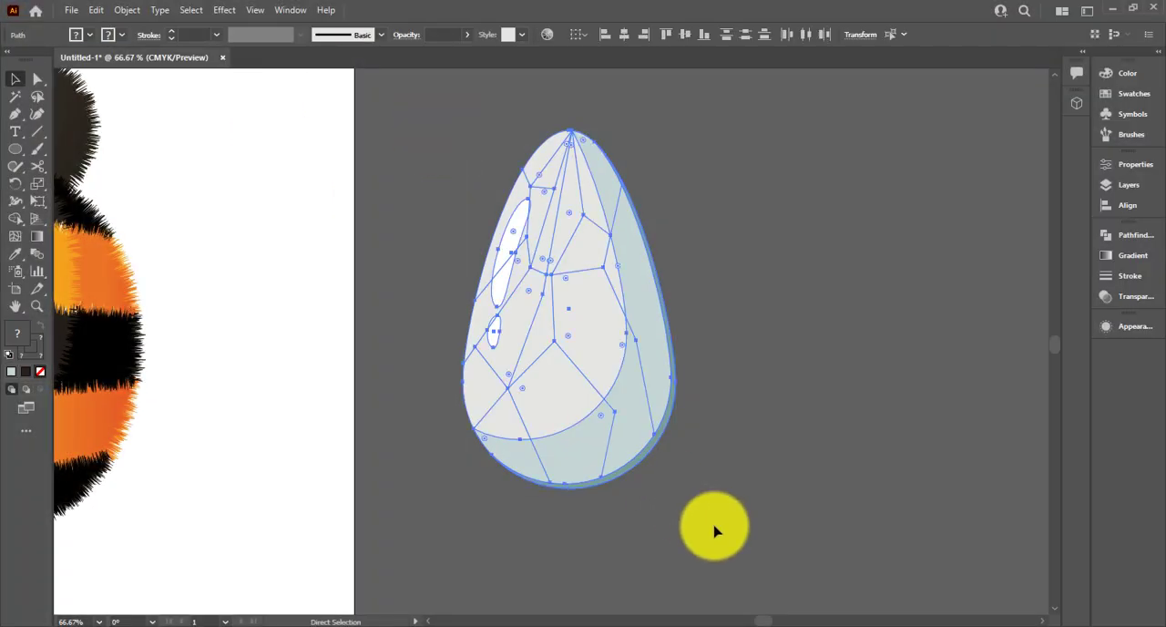
key("ctrl+0")
left_click_drag(945, 446, 620, 510)
left_click_drag(732, 279, 629, 284)
left_click_drag(658, 449, 626, 380)
left_click_drag(700, 439, 730, 474)
left_click(772, 421)
left_click(706, 446)
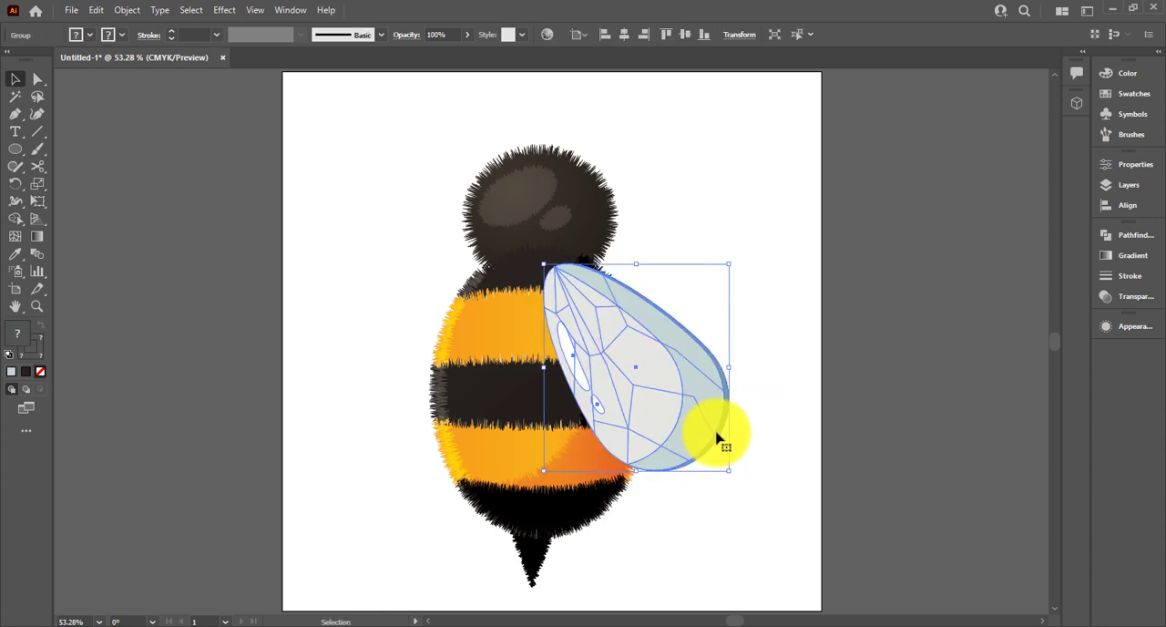
Move the grouped wing slightly left so its inner tip sits on the bee's centre line
left_click_drag(671, 427, 661, 426)
left_click(787, 407)
left_click_drag(603, 454, 415, 456)
key("ctrl+z")
Reflect a copy of the wing and place it on the bee's left side, meeting the original at the neck
right_click(612, 458)
mouse_move(708, 365)
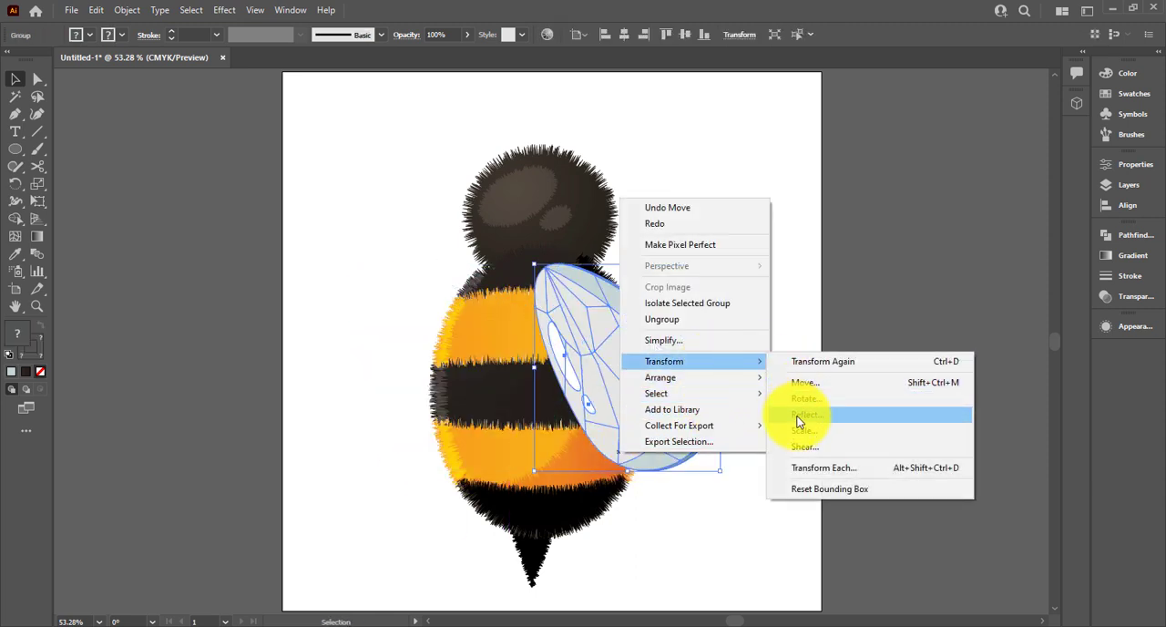
left_click(785, 412)
left_click(768, 403)
left_click_drag(643, 424, 469, 425)
left_click(822, 310)
scroll(721, 367, "down", 2)
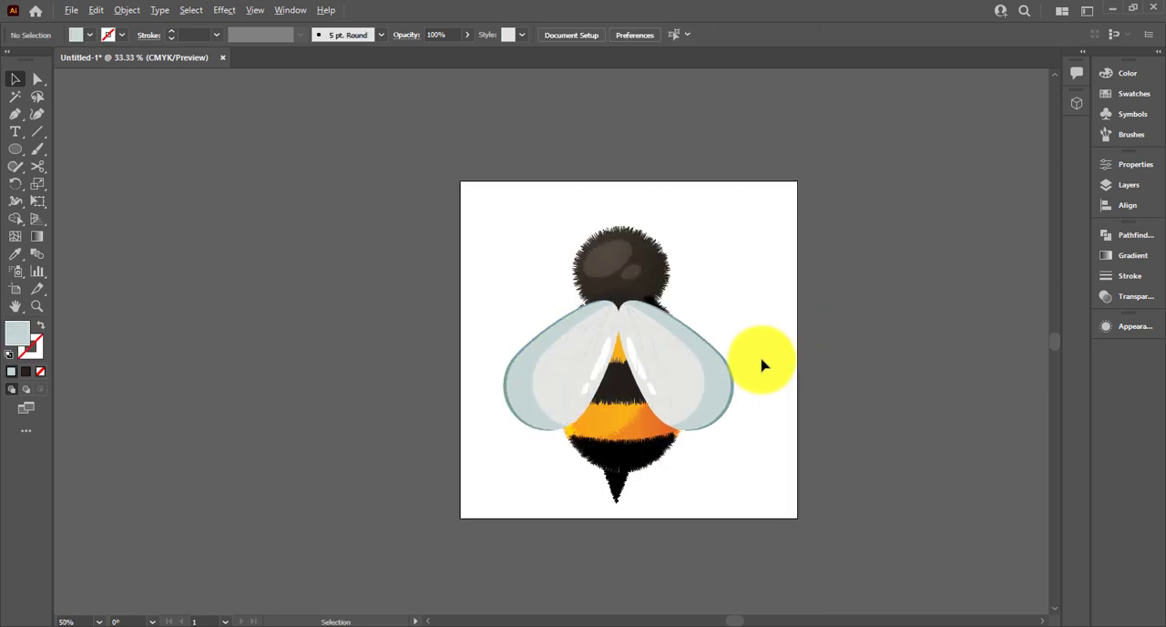
key("ctrl+0")
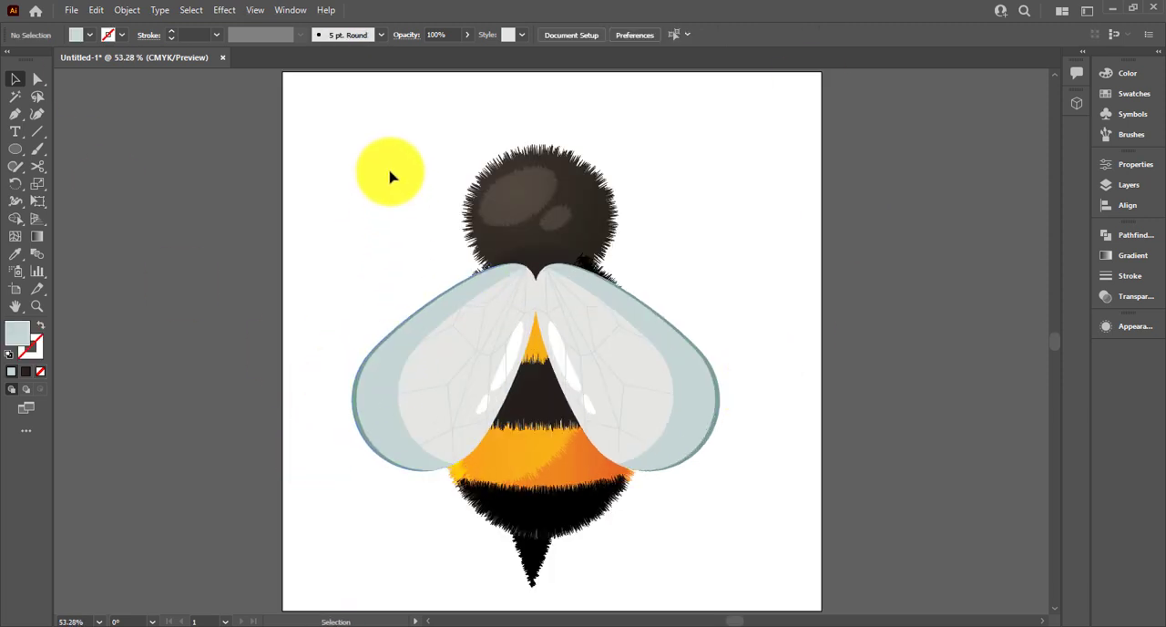
Select both wings together and ungroup them
left_click_drag(381, 150, 763, 574)
left_click(698, 406)
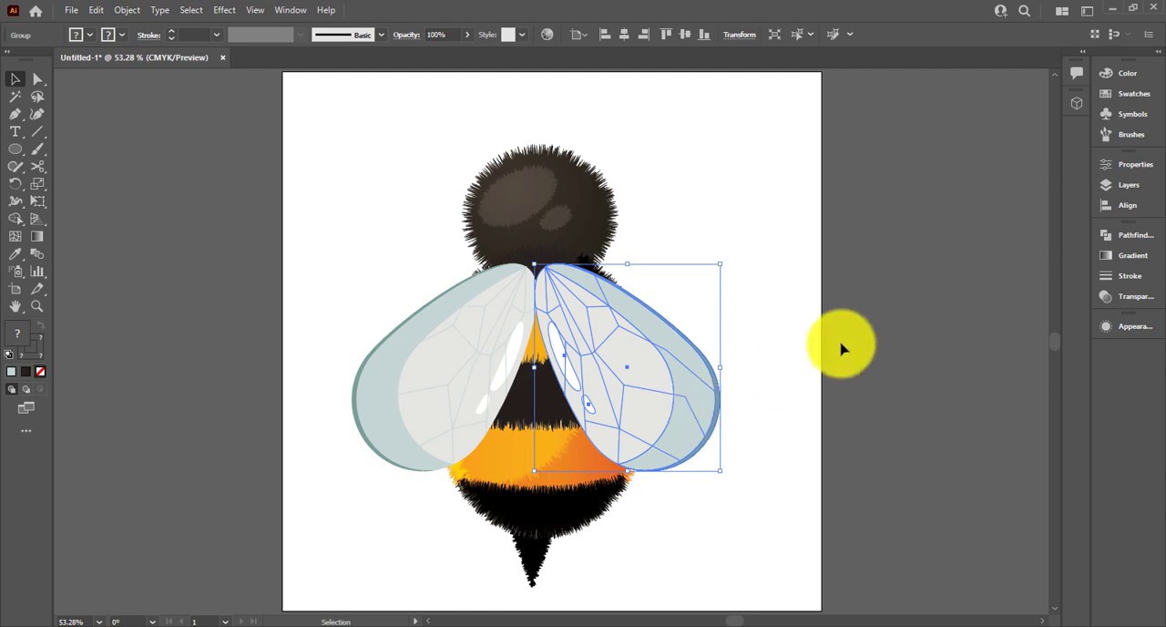
left_click(769, 360)
left_click_drag(380, 145, 760, 445)
left_click(698, 401)
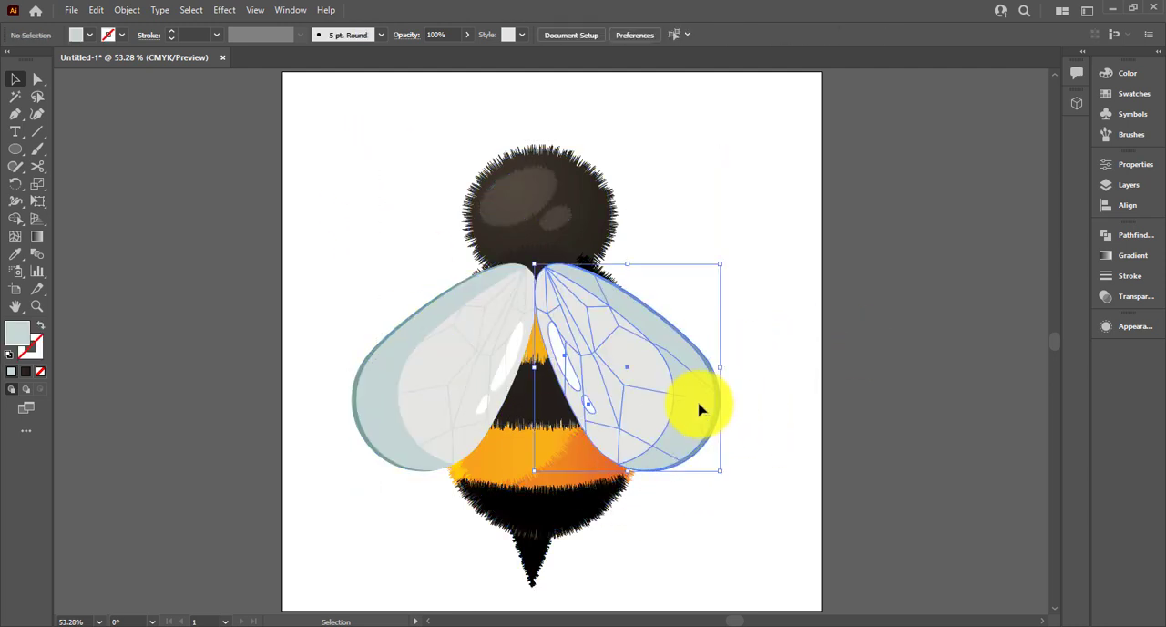
left_click(425, 385, "shift")
right_click(426, 385)
left_click(478, 504)
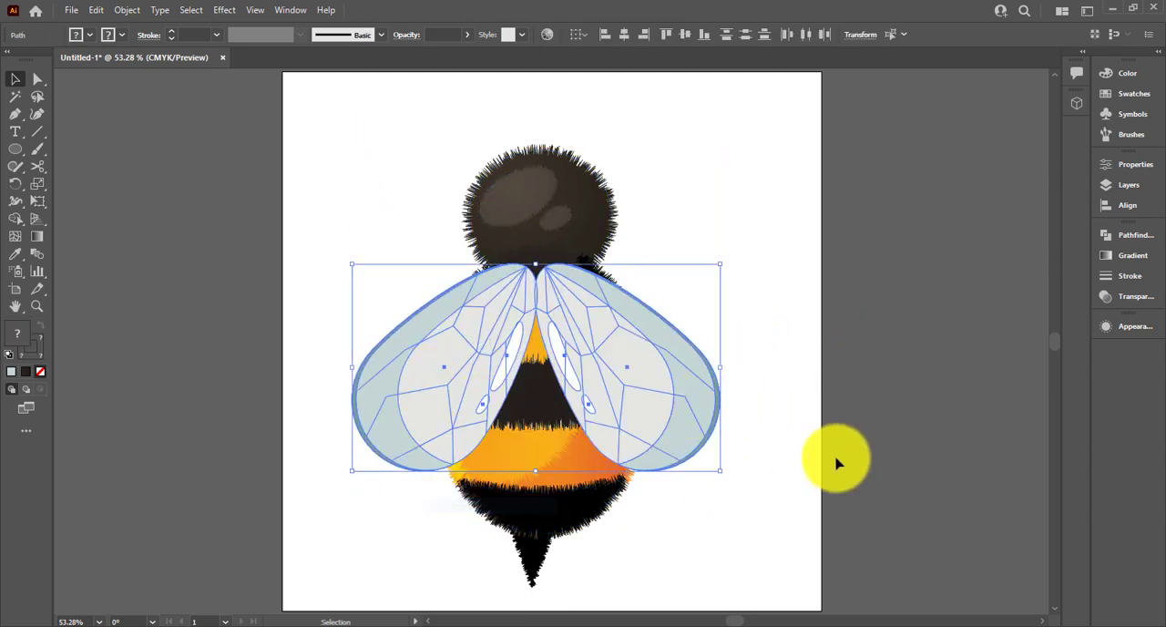
left_click(836, 458)
Set the blending mode of the outer blue-grey shading shapes on both wings to Multiply
left_click(702, 409)
left_click(386, 409, "shift")
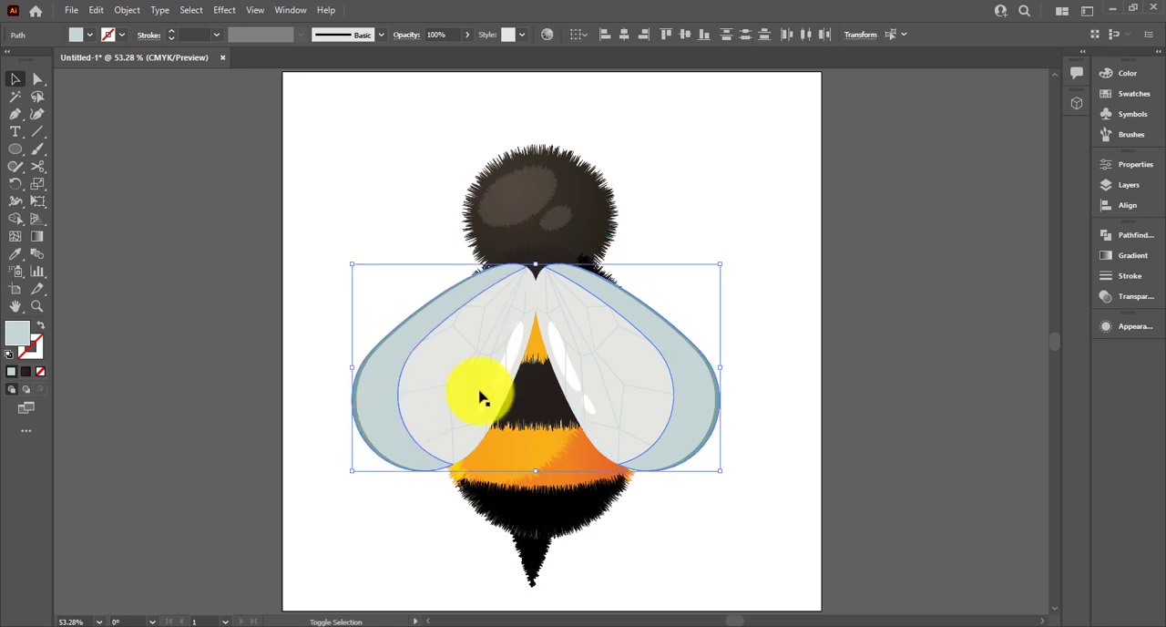
left_click(1124, 298)
left_click(958, 254)
left_click(971, 341)
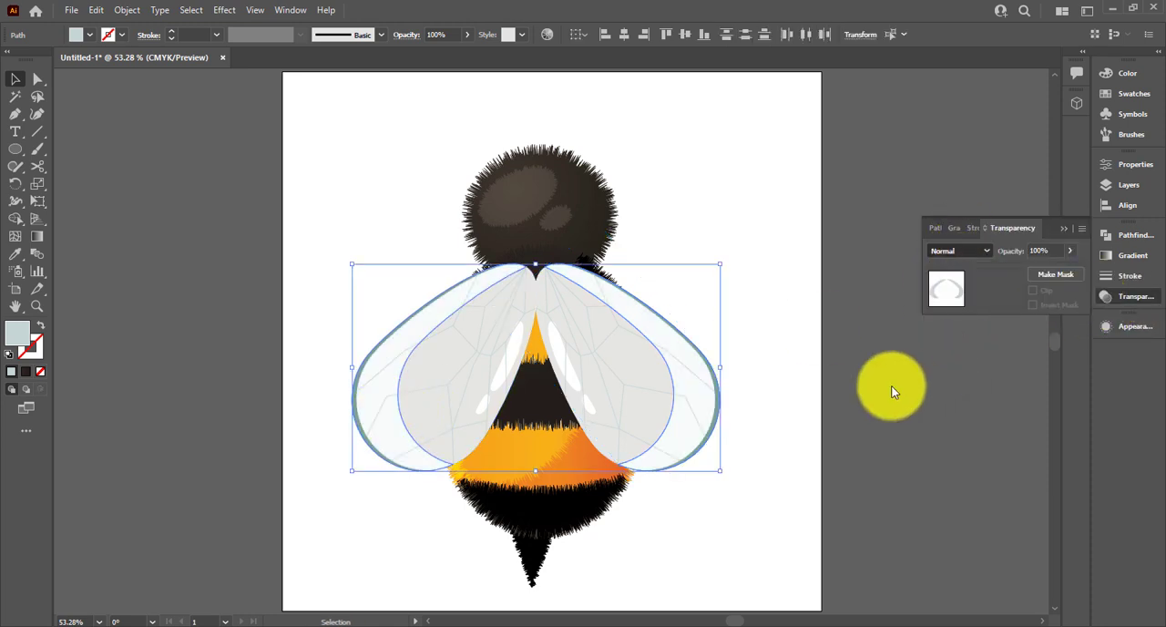
left_click(965, 250)
left_click(956, 303)
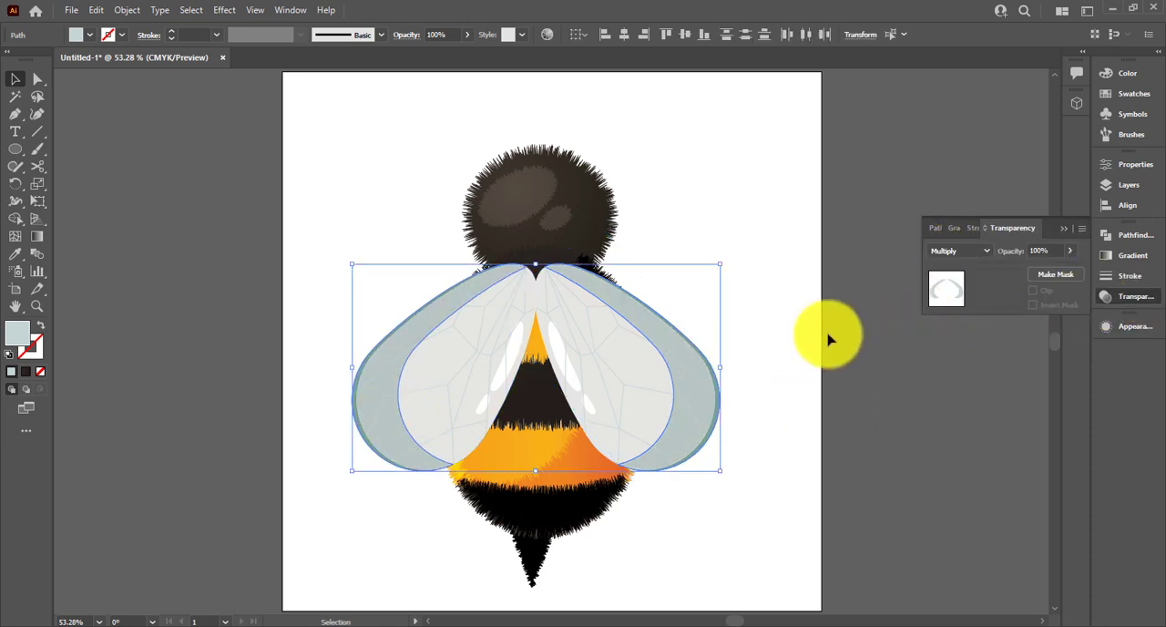
left_click(793, 361)
Draw an angular two-segment antenna with the Pen tool from the top of the head up and outward to the right
key("ctrl+minus")
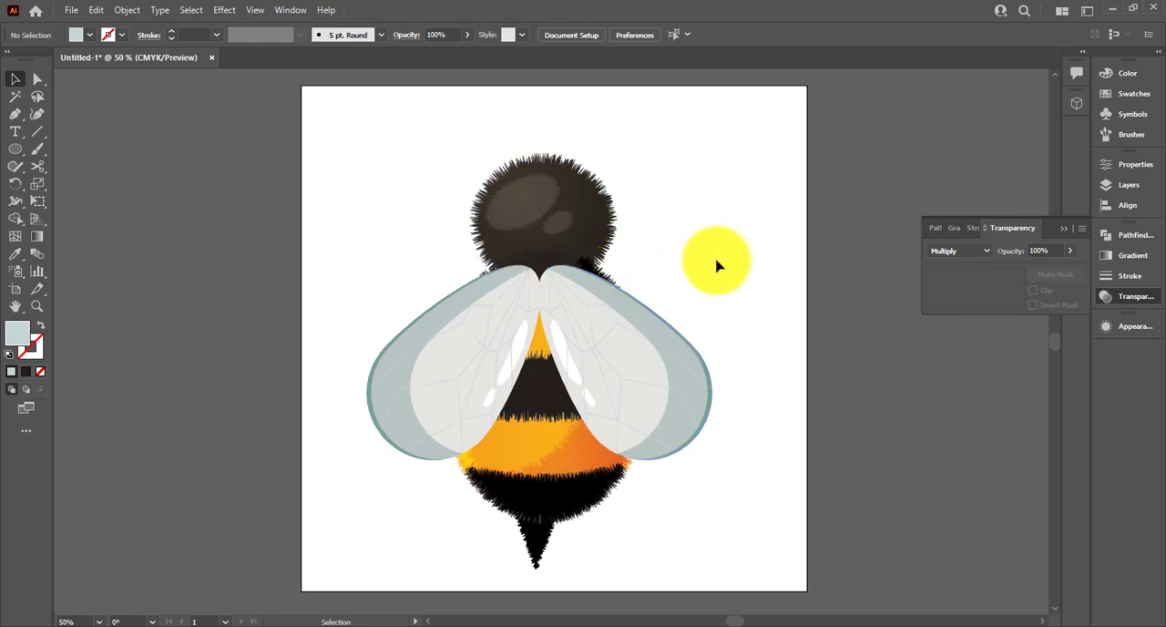
key("ctrl+minus")
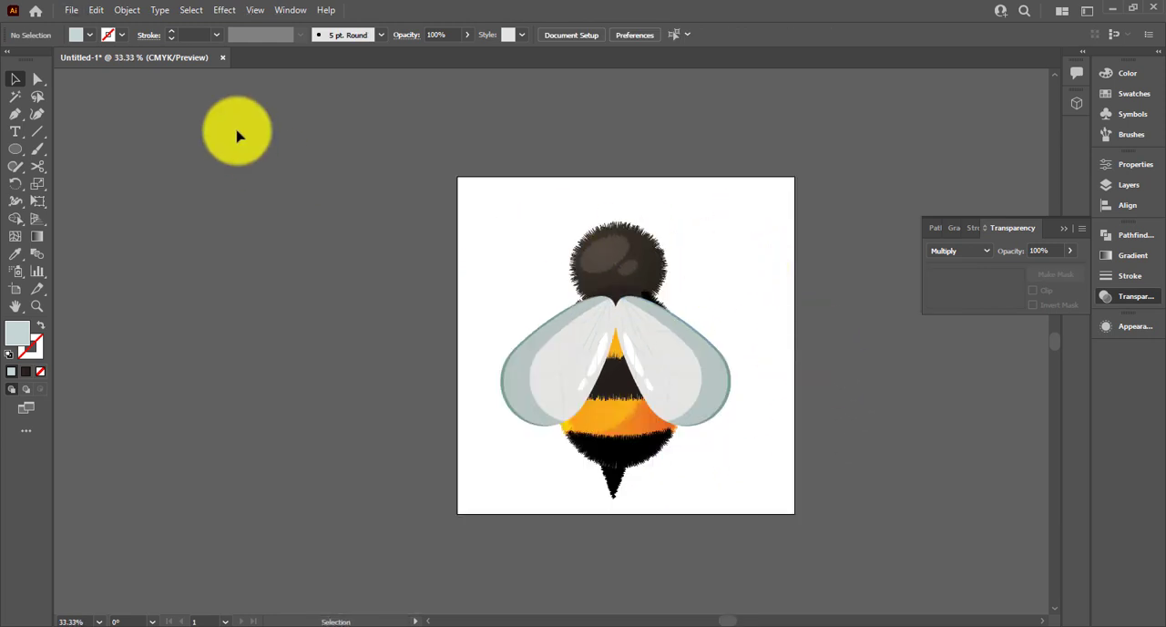
key("p")
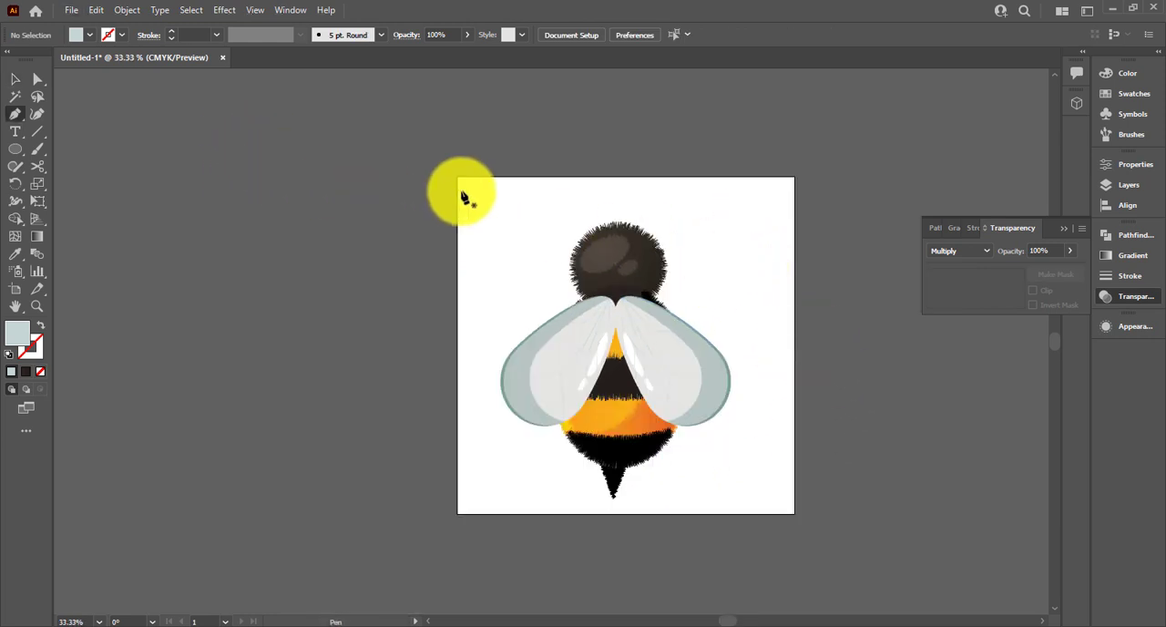
left_click(627, 230)
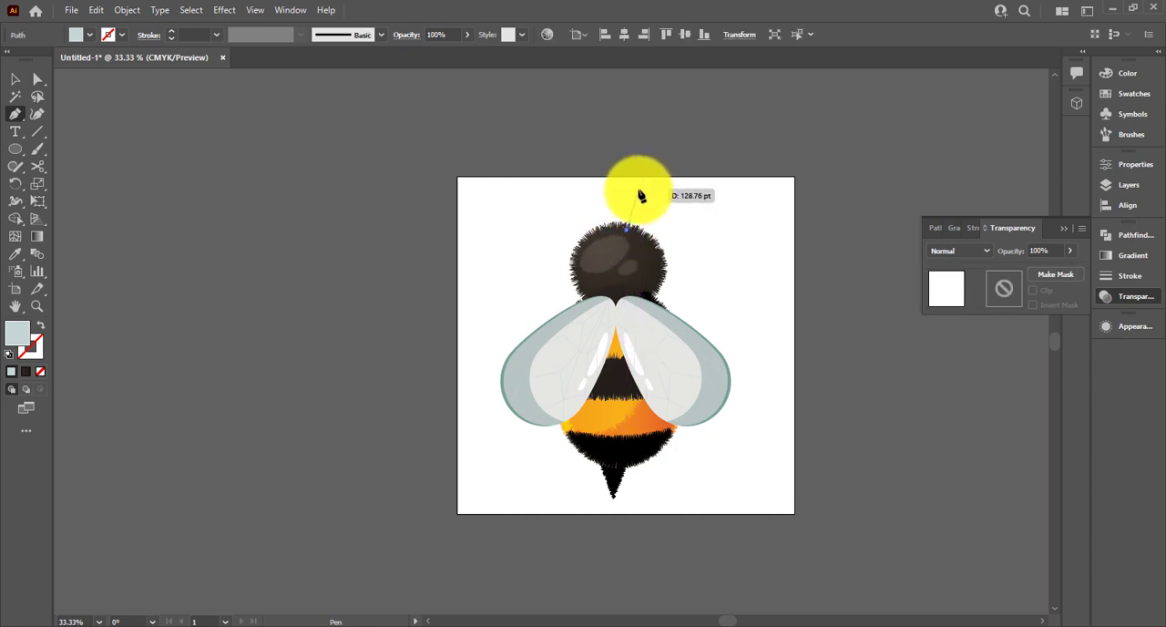
left_click(638, 190)
left_click(688, 160)
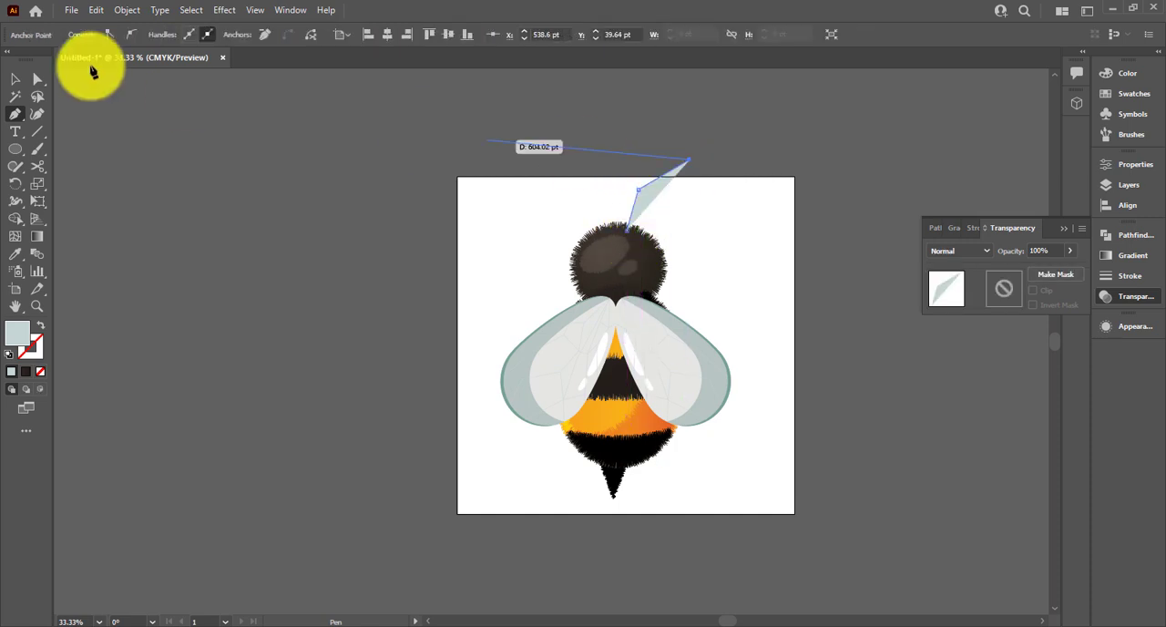
left_click(15, 80)
Give the antenna line no fill and a black 4 pt stroke
left_click(672, 189)
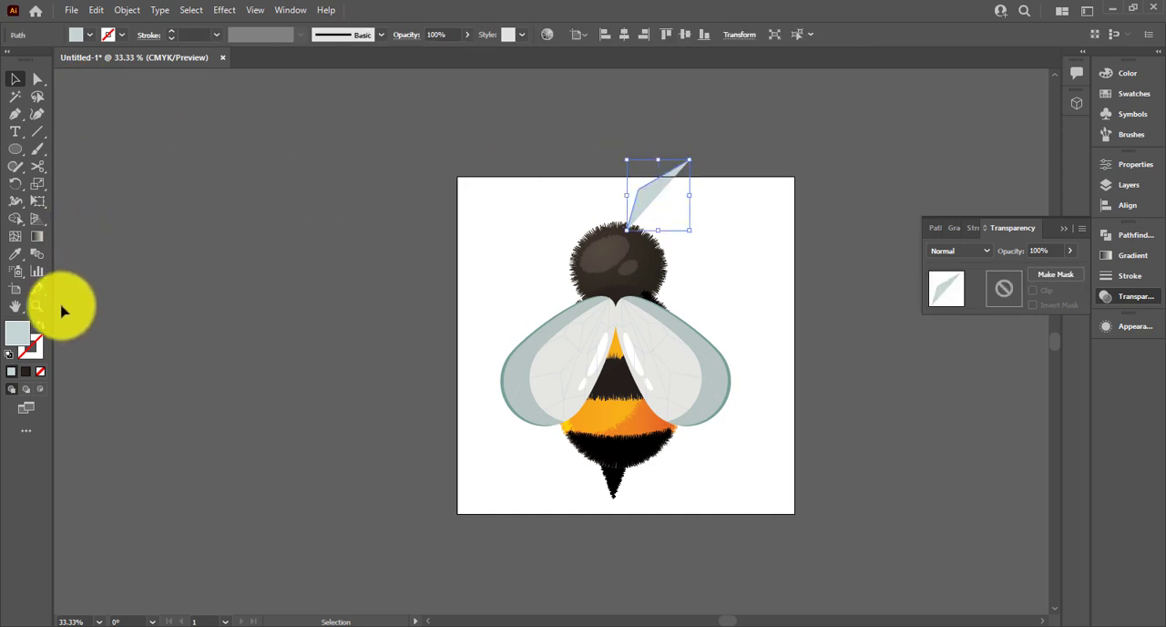
left_click(41, 326)
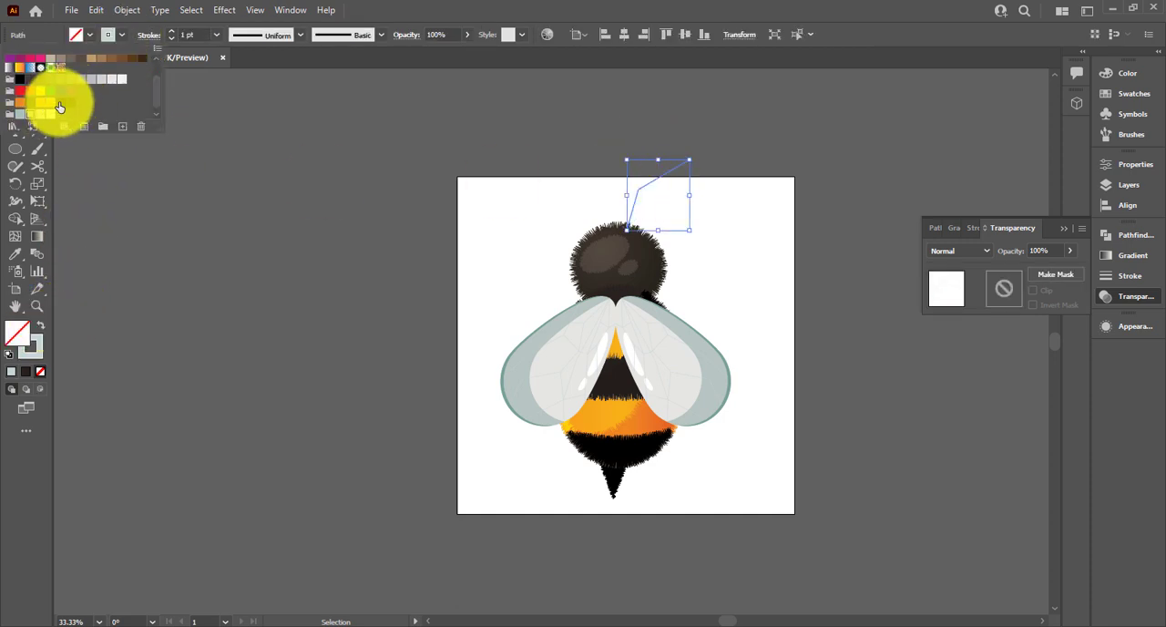
left_click(59, 108)
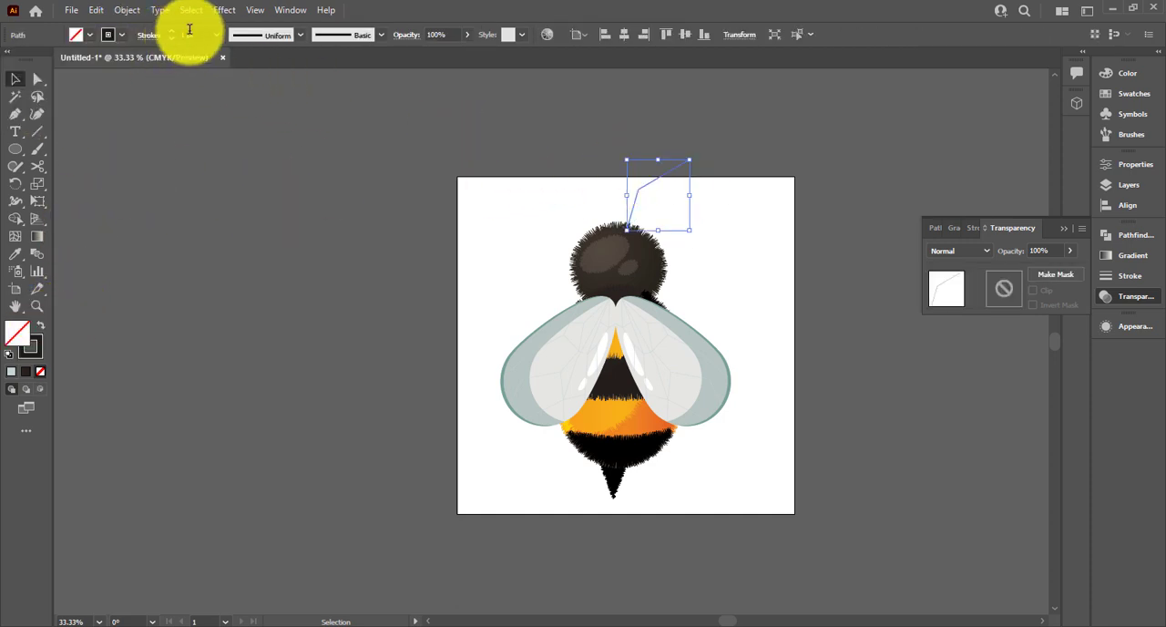
left_click(292, 142)
Draw a circle about 45 pt wide at the antenna's outer end and fill it with the head's dark brown gradient
scroll(544, 223, "up", 1)
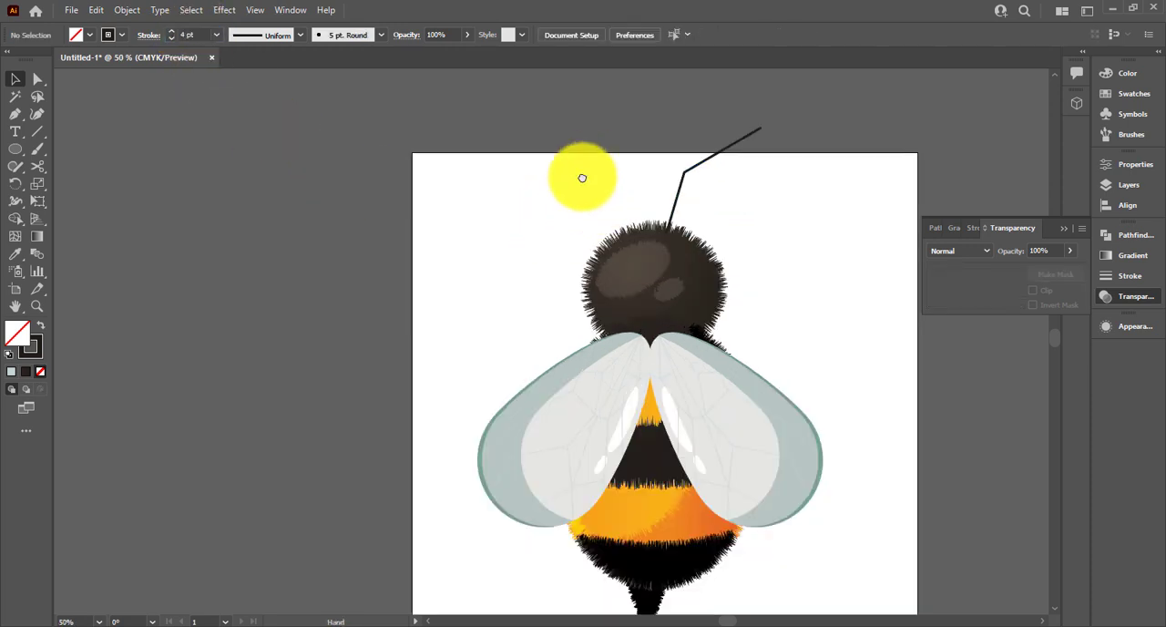
left_click_drag(582, 177, 484, 255)
left_click(16, 150)
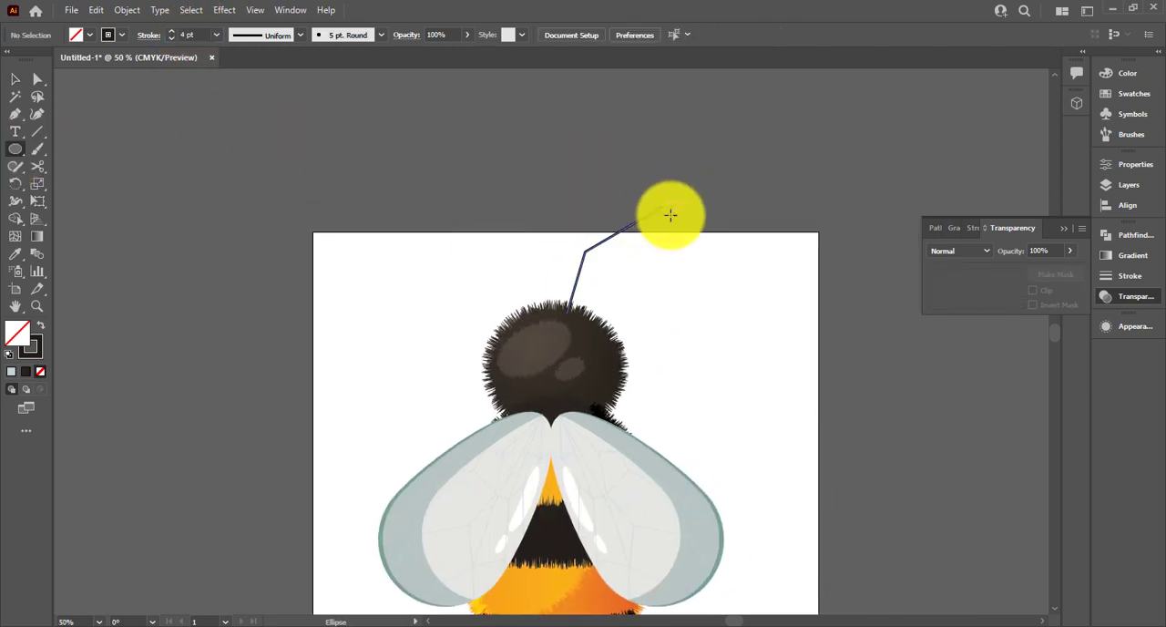
left_click_drag(673, 217, 674, 218)
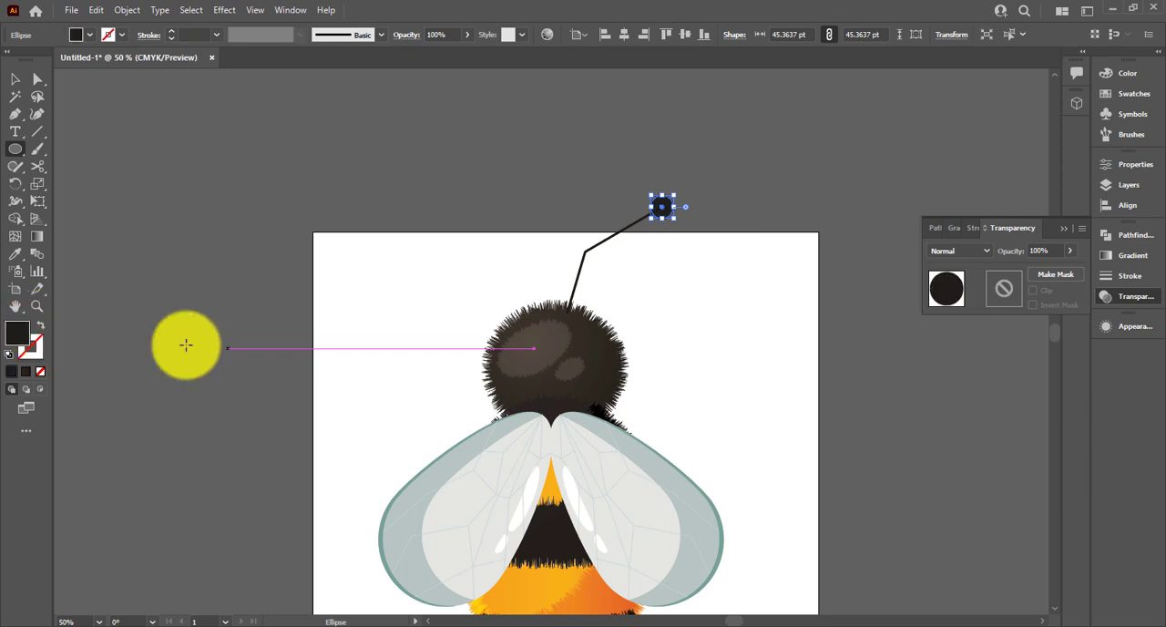
key("i")
left_click(547, 364)
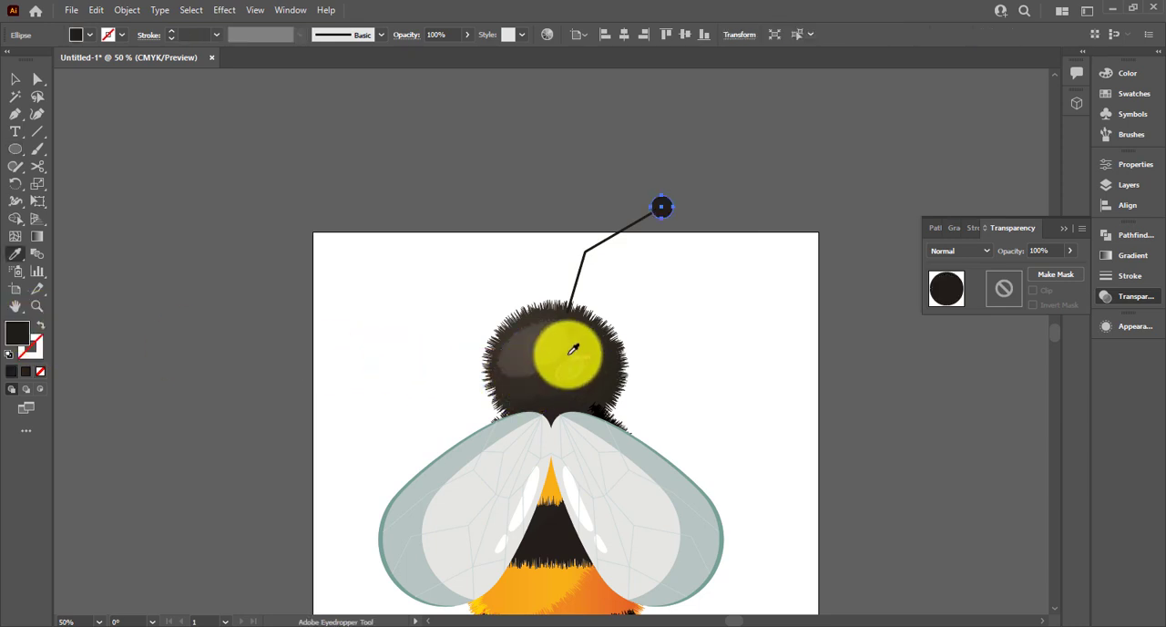
Apply the last-used Roughen effect to the antenna line and its tip circle
left_click(15, 80)
left_click(604, 191)
left_click(677, 213)
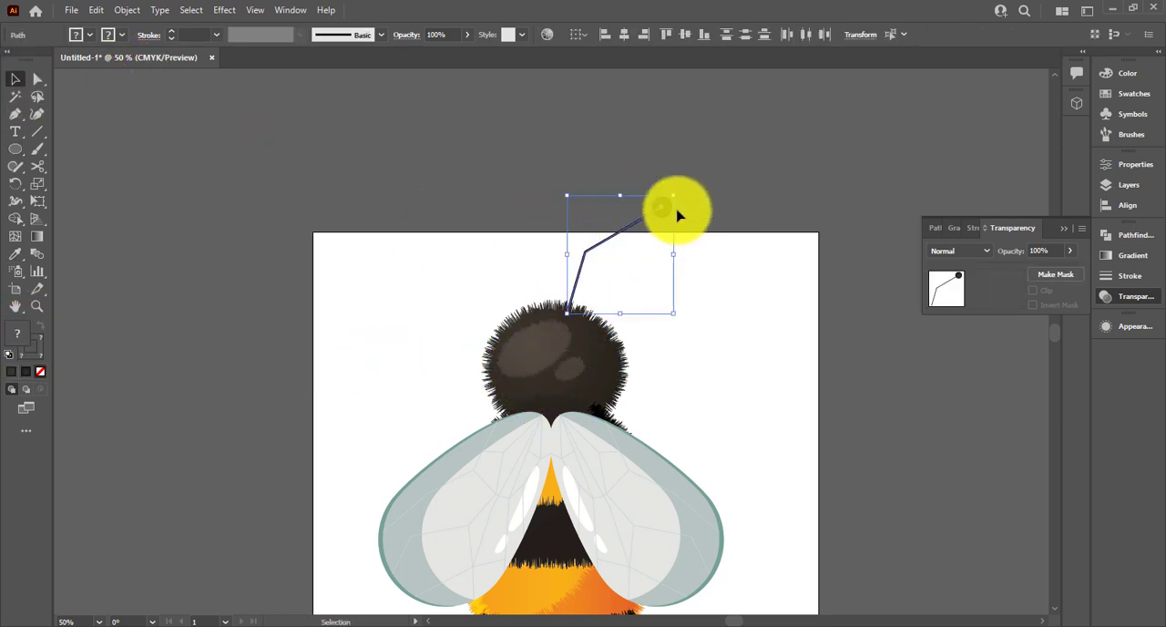
left_click(222, 10)
left_click(239, 19)
left_click(634, 171)
scroll(634, 172, "up", 2)
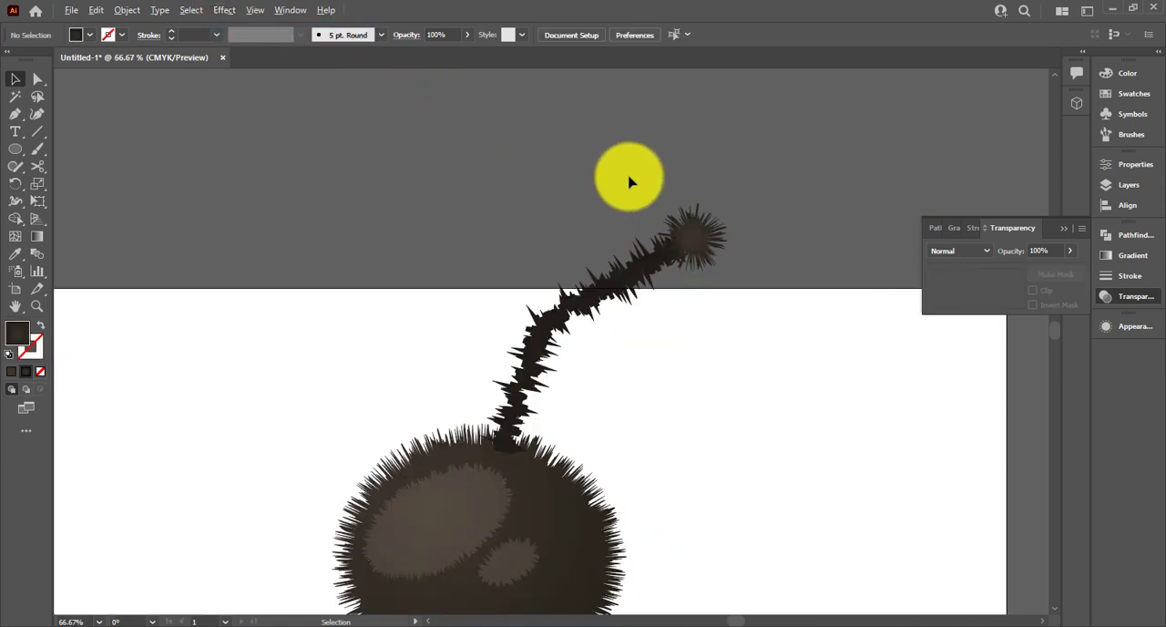
Set the antenna line's Roughen size to 2 pt
left_click(632, 277)
left_click(1118, 325)
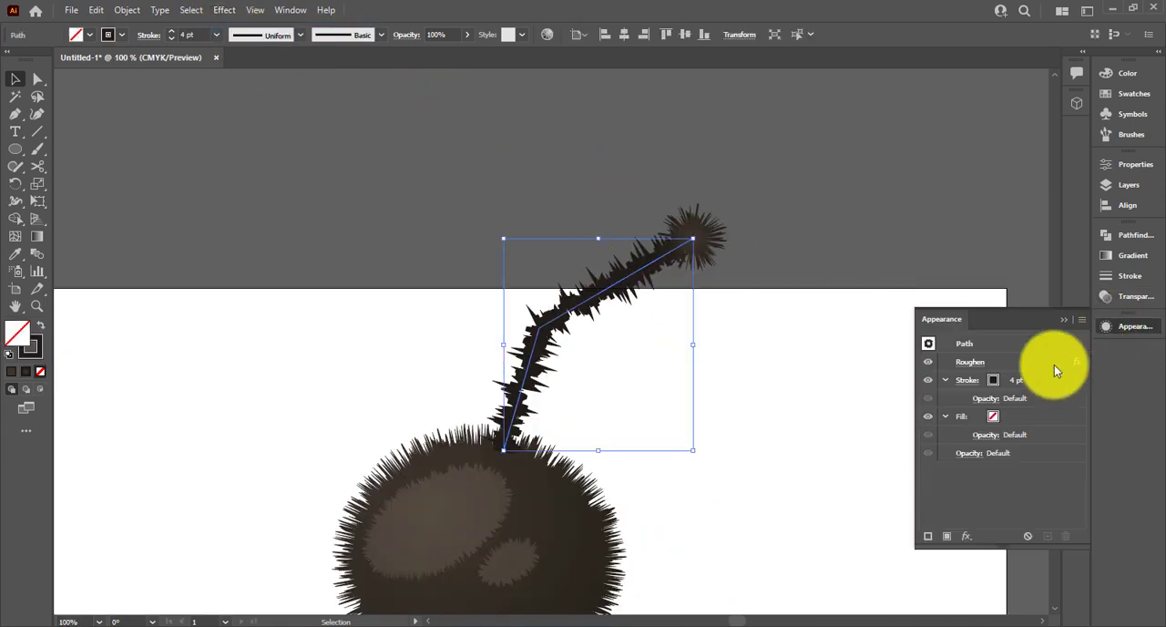
left_click(971, 362)
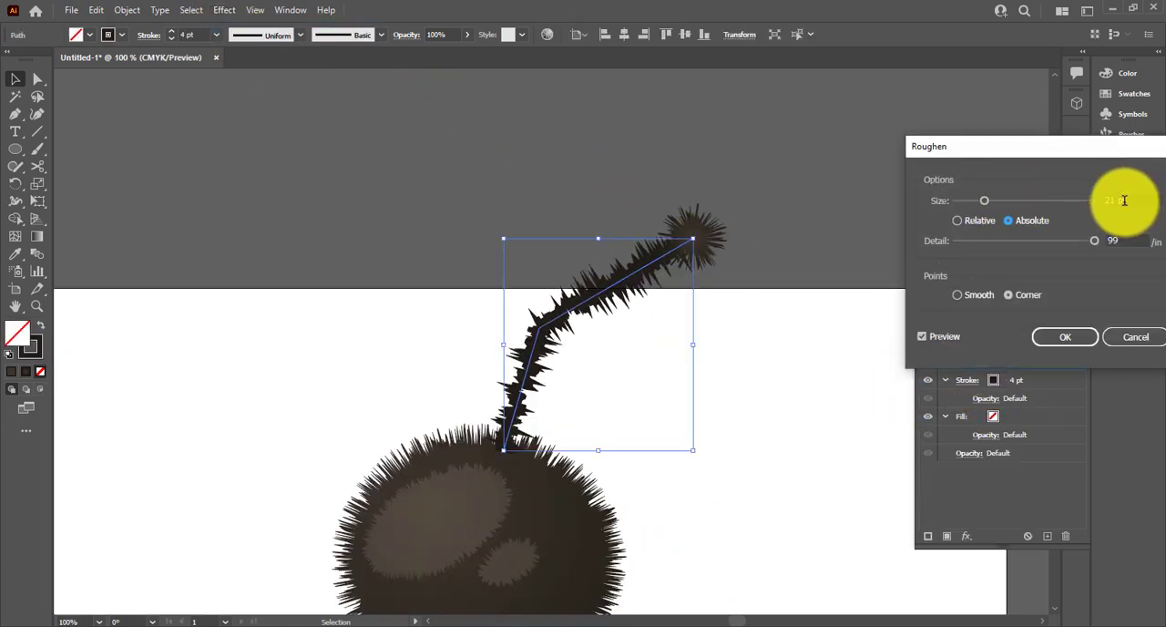
scroll(1124, 200, "down", 17)
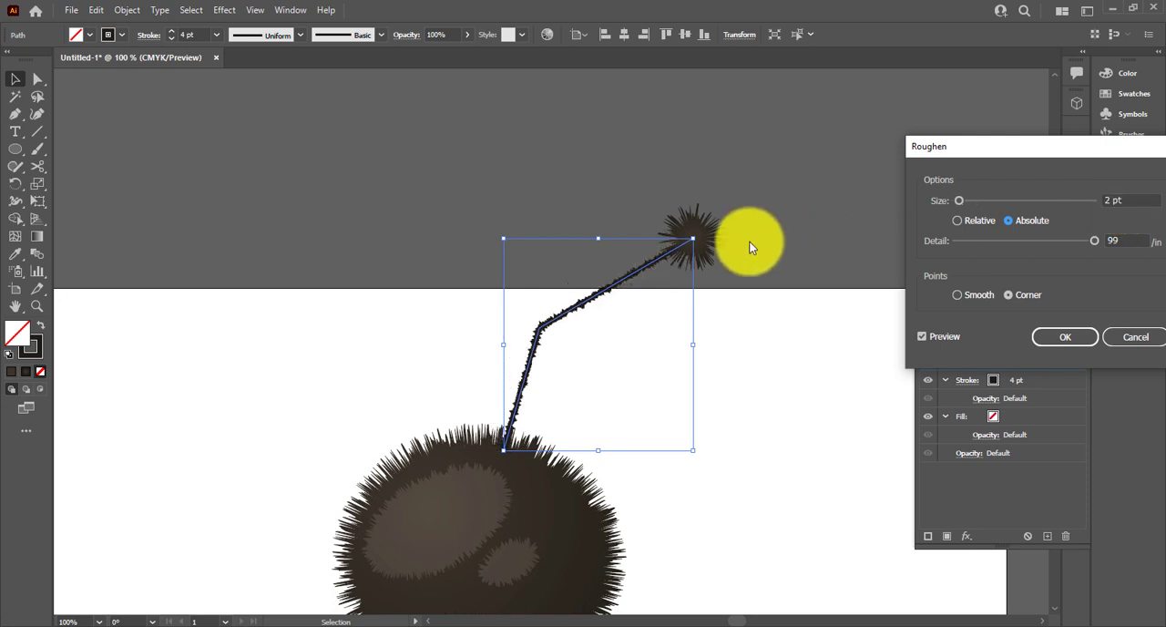
left_click(1047, 335)
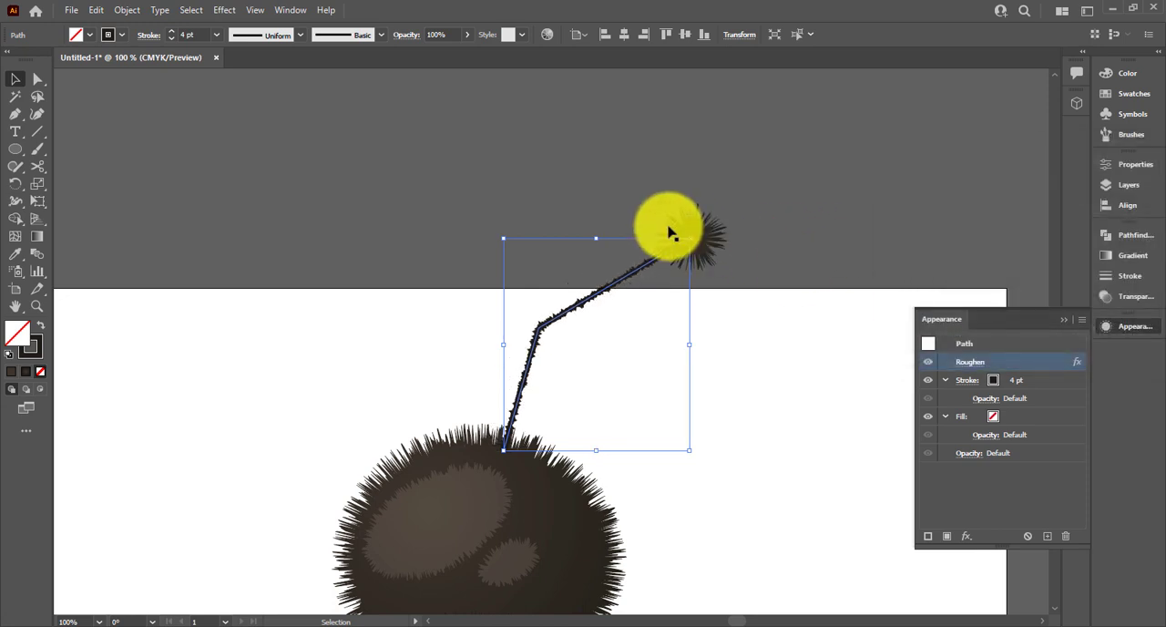
Enlarge the antenna's tip circle from its centre and adjust its Roughen size for shorter fur
left_click(716, 258)
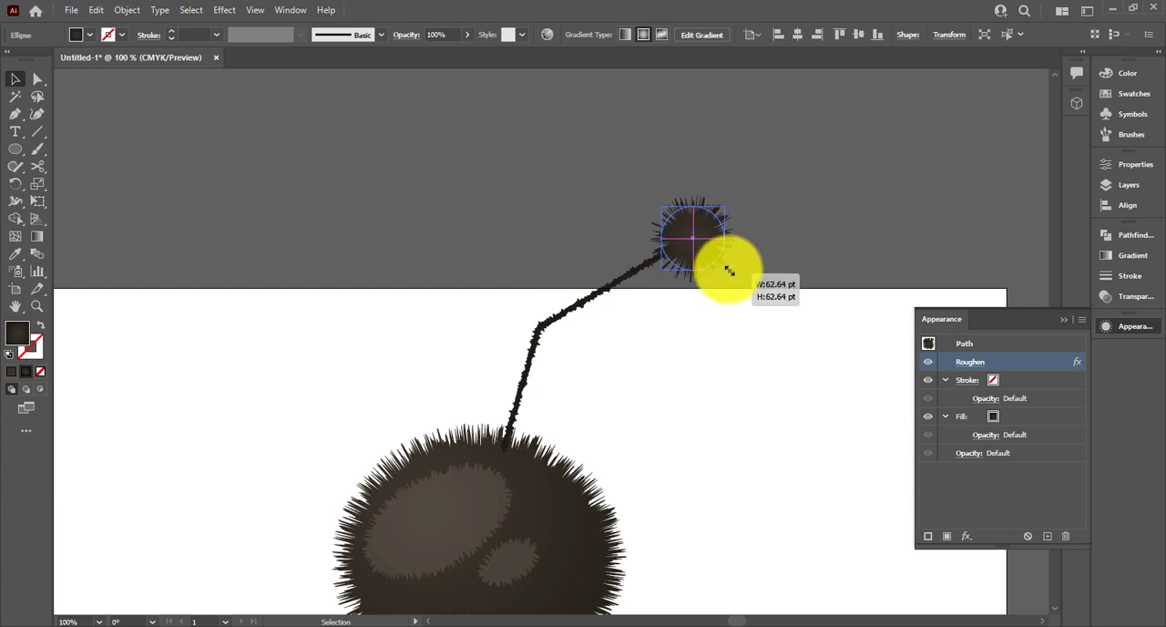
left_click(971, 363)
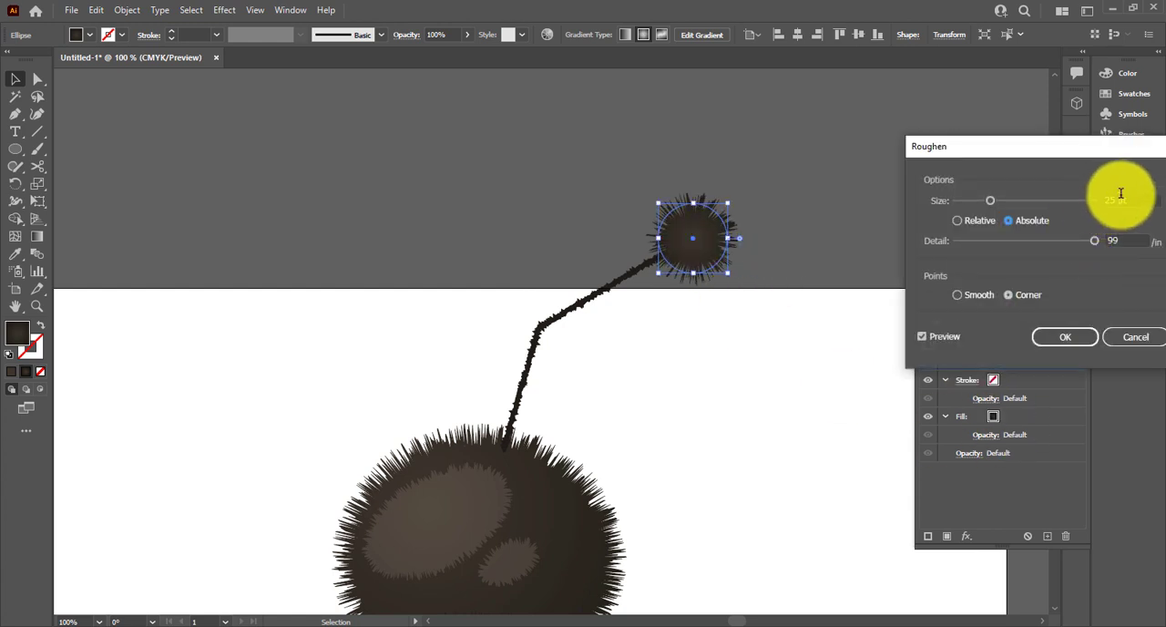
left_click(1063, 336)
left_click(708, 333)
Shrink the antenna line, seat its base on the head, and place the furry tip circle at its outer end
scroll(708, 333, "down", 3)
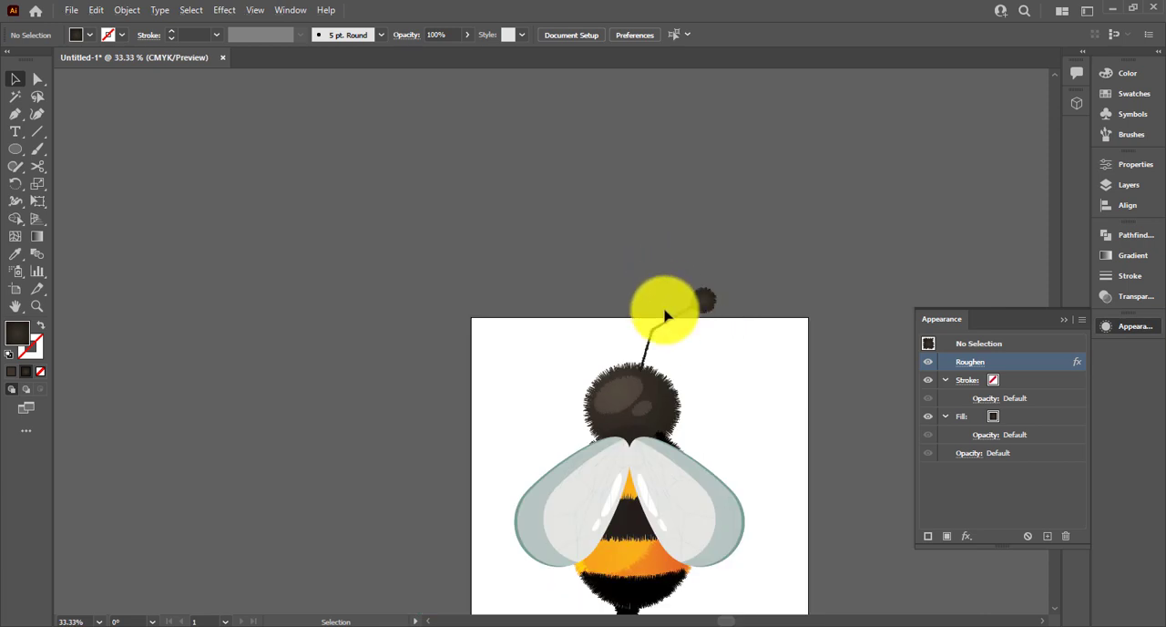
scroll(667, 321, "up", 1)
left_click(673, 332)
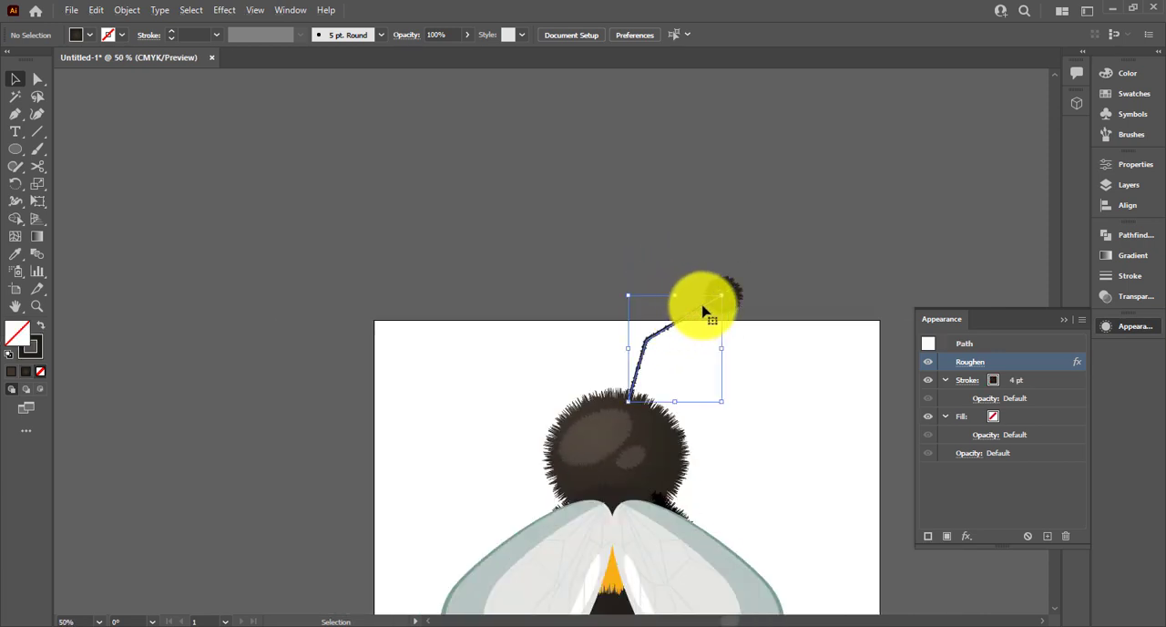
left_click_drag(724, 292, 704, 319)
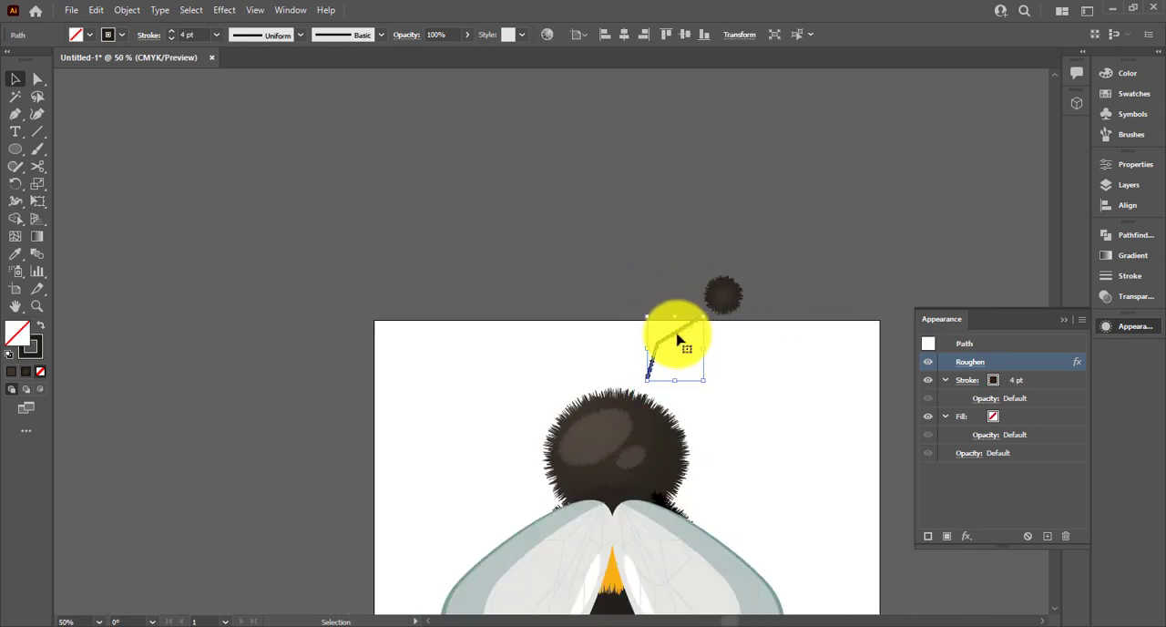
left_click_drag(663, 368, 663, 368)
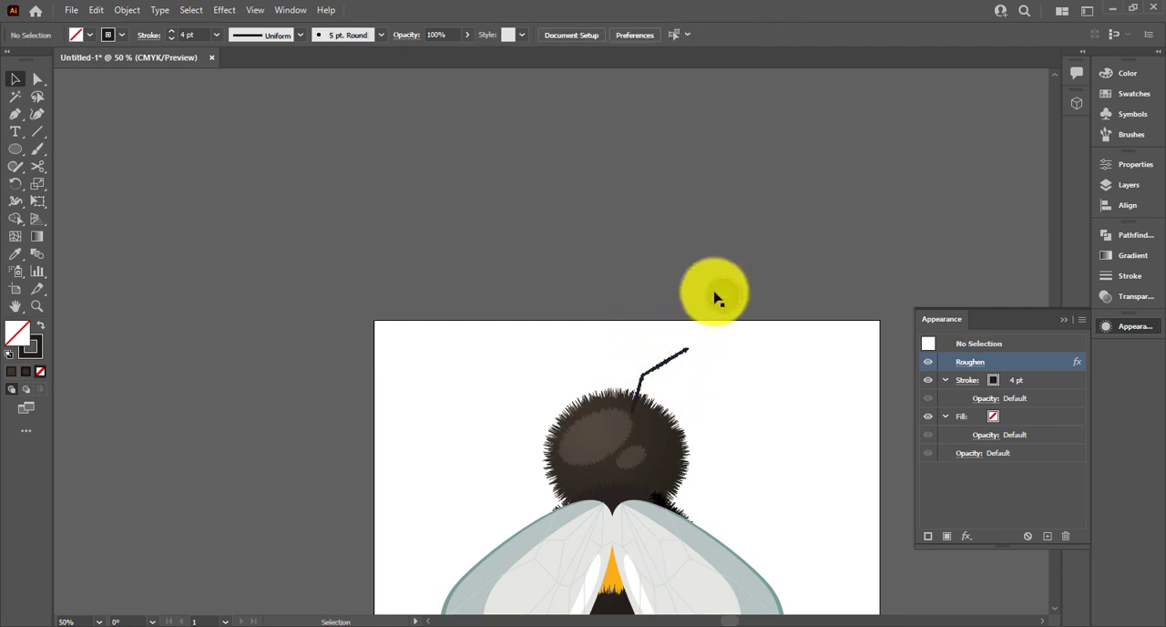
left_click_drag(713, 297, 690, 343)
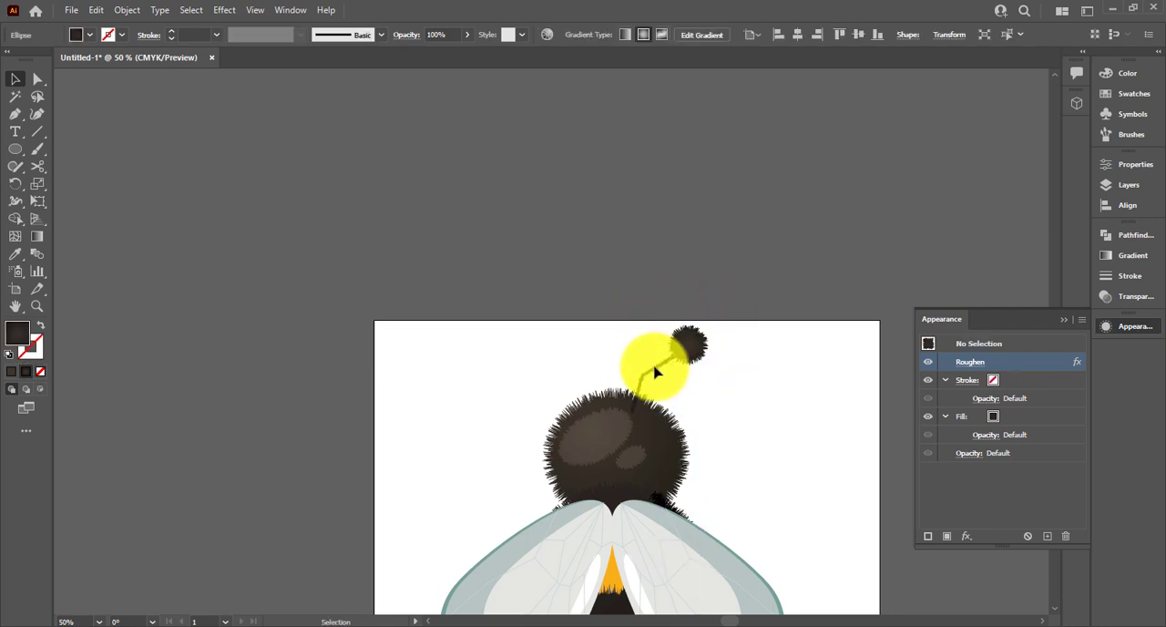
Sample the head's dark fill onto the antenna line and swap it from the fill to the stroke
left_click(659, 372)
key("i")
left_click(651, 459)
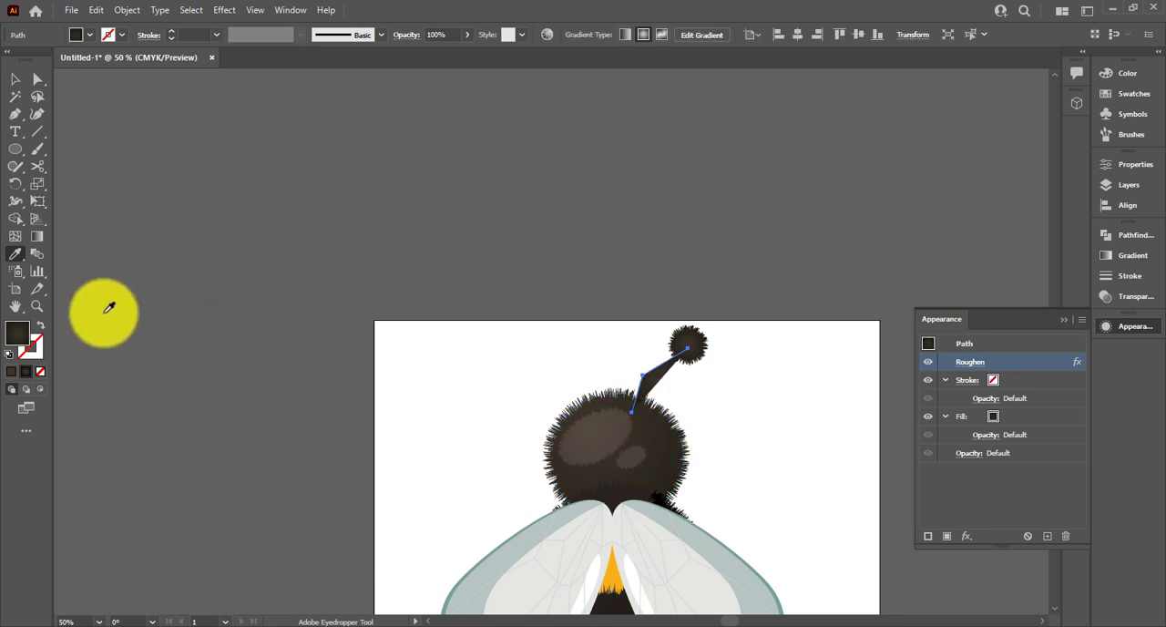
left_click(39, 326)
Apply the last-used Roughen effect to the recoloured antenna line
left_click(224, 10)
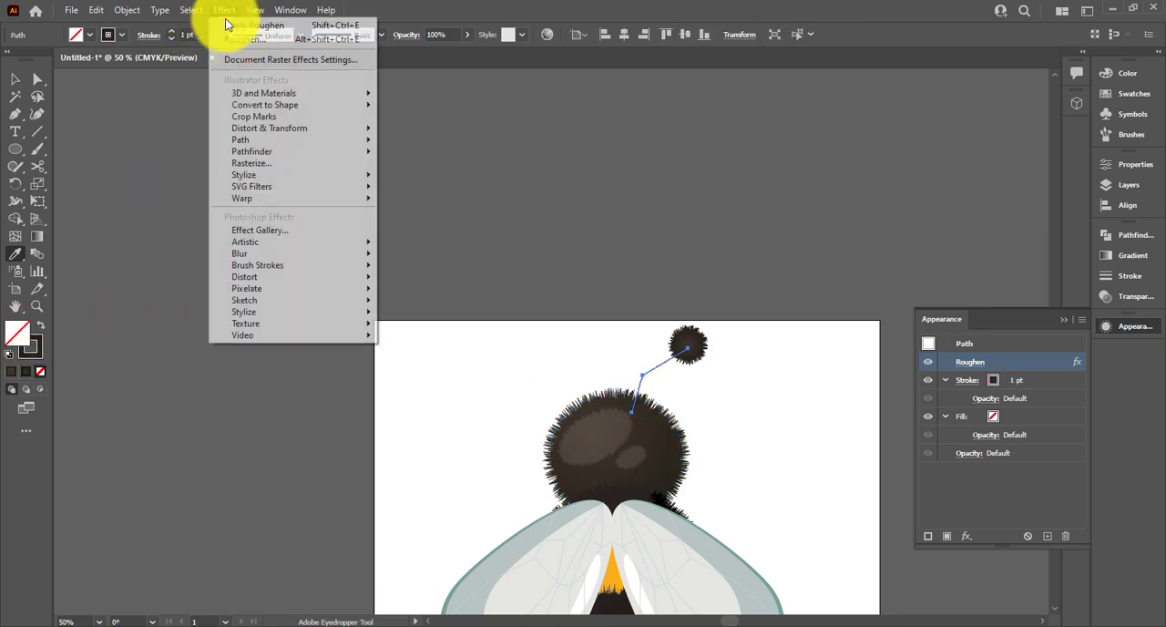
left_click(228, 24)
left_click(722, 350)
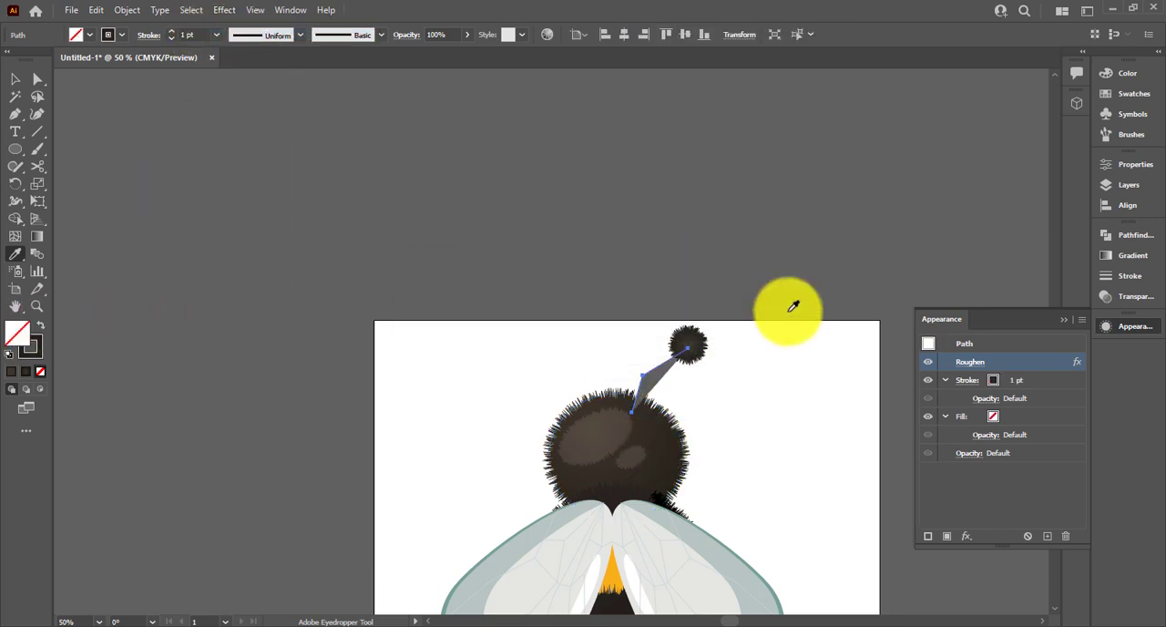
left_click(742, 367)
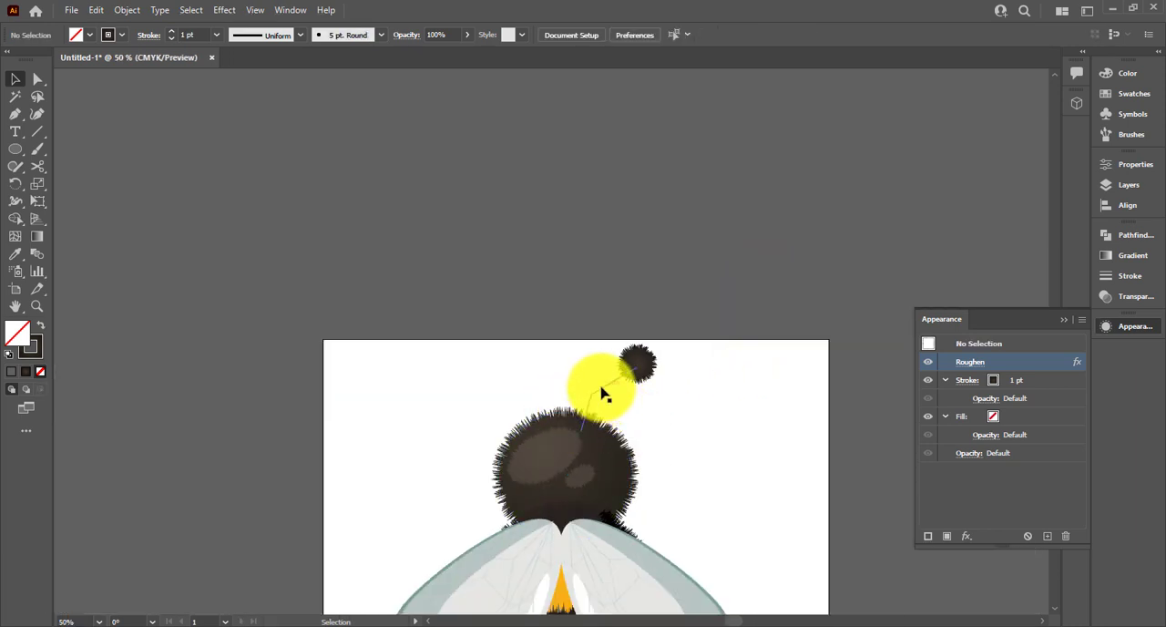
Send the antenna line and its furry tip circle to the back, behind the head
left_click(638, 366, "shift")
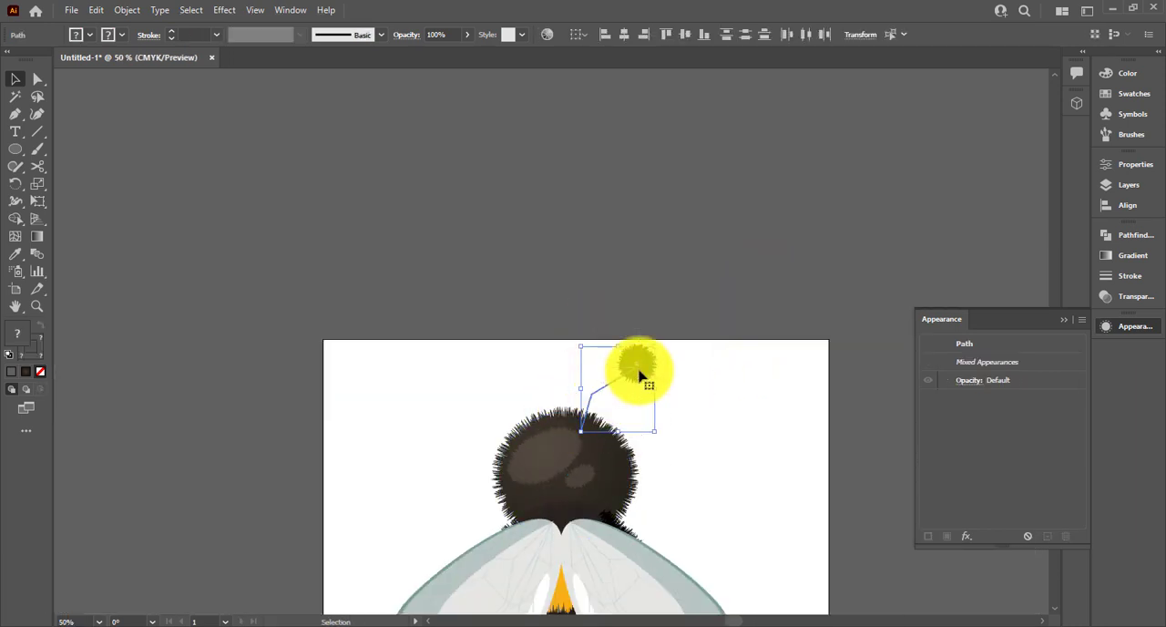
right_click(639, 366)
mouse_move(729, 297)
left_click(804, 344)
left_click(693, 398)
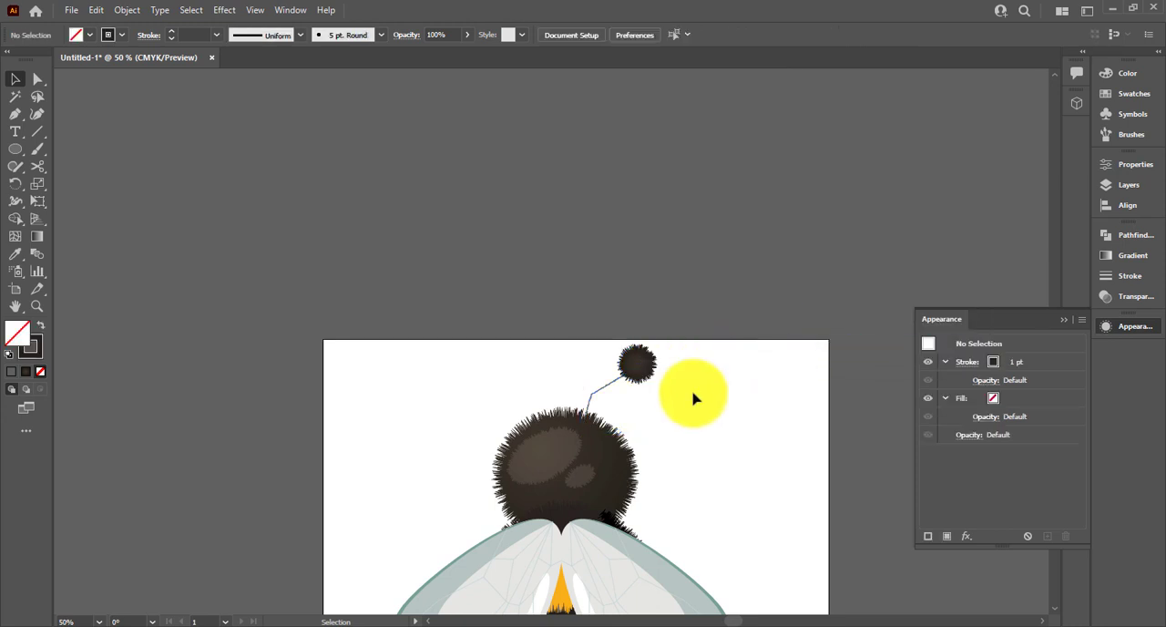
Set the antenna line's stroke weight to 3 pt
left_click_drag(597, 351, 645, 384)
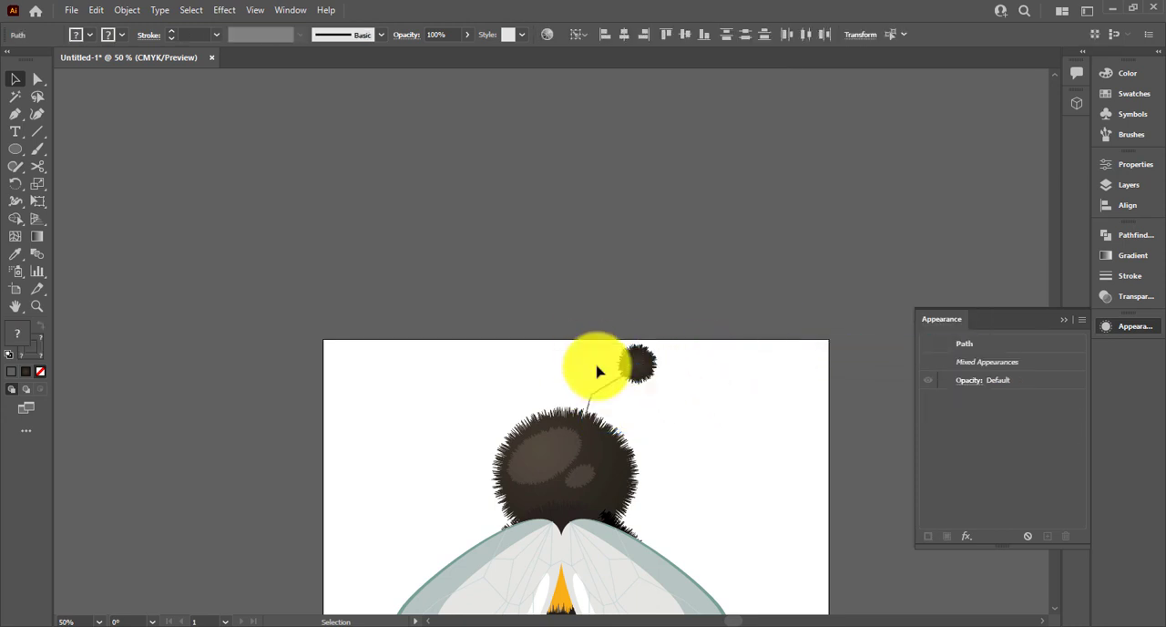
left_click(606, 396)
left_click(604, 387)
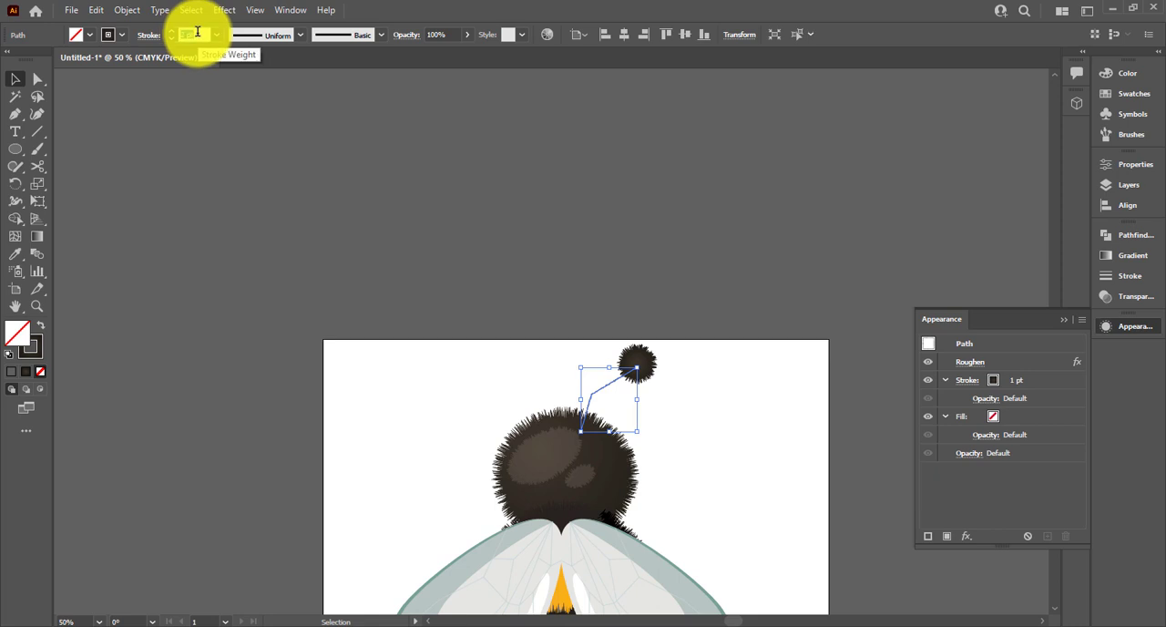
left_click(669, 368)
Make a vertically reflected copy of the antenna line and tip circle and place it on the head's opposite side
left_click_drag(607, 333, 631, 374)
right_click(630, 369)
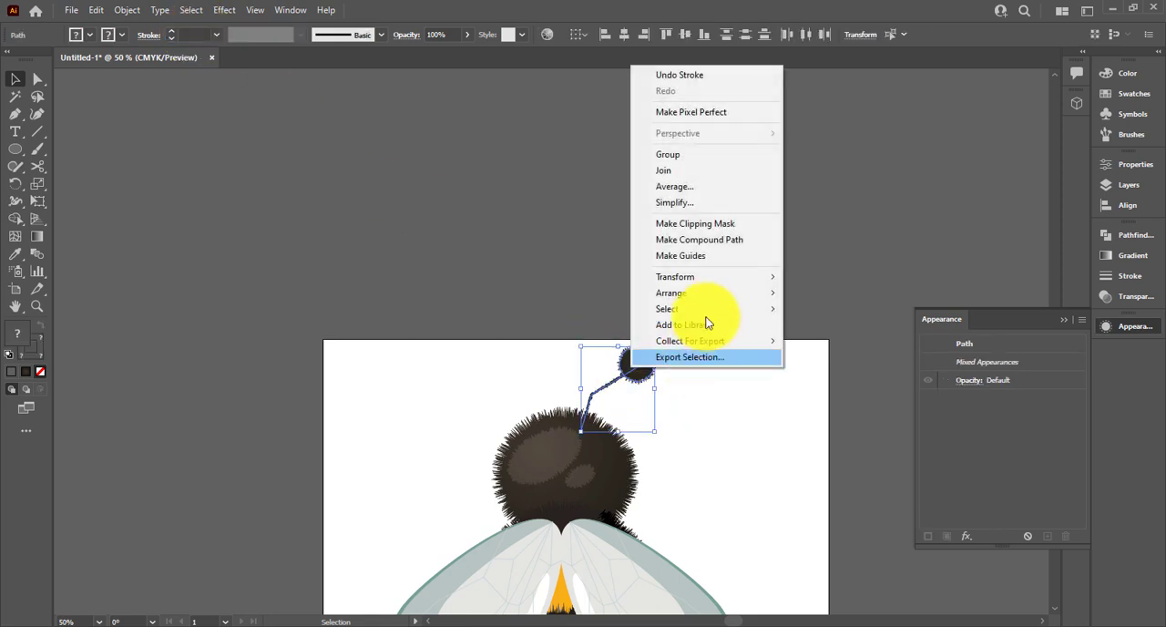
mouse_move(705, 296)
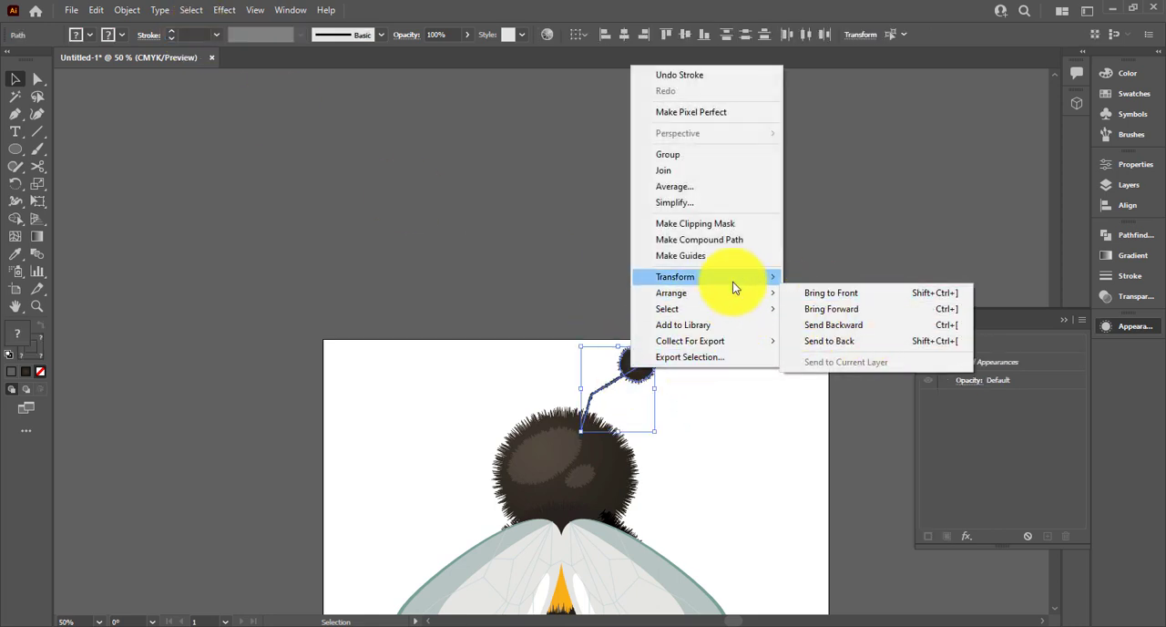
mouse_move(733, 282)
left_click(820, 329)
left_click(824, 398)
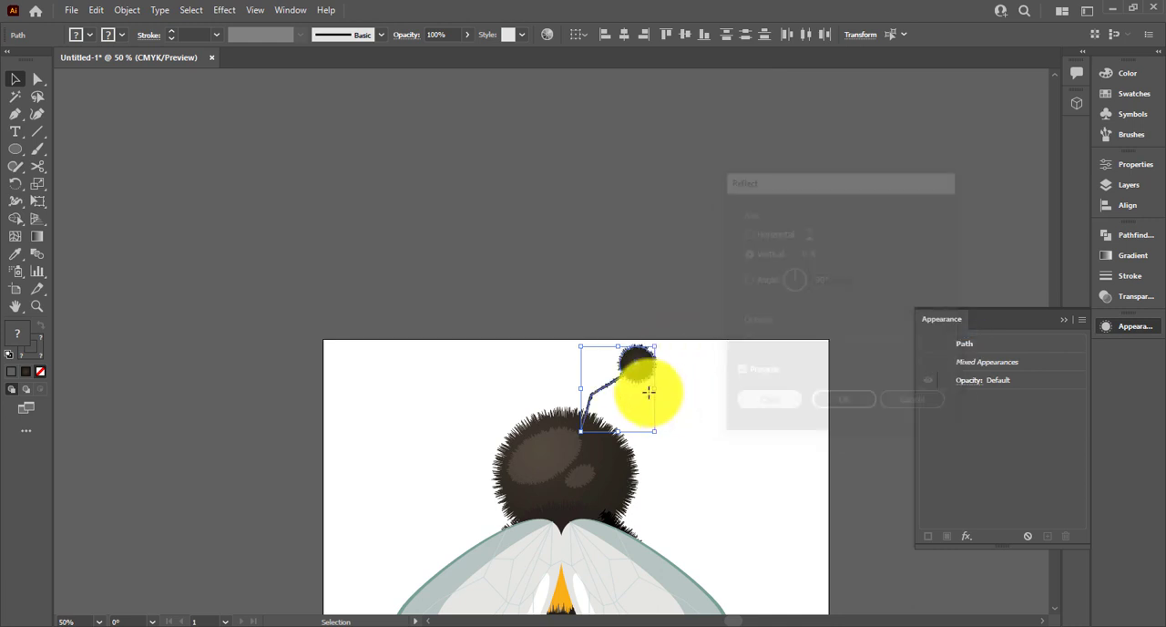
left_click_drag(609, 367, 492, 364)
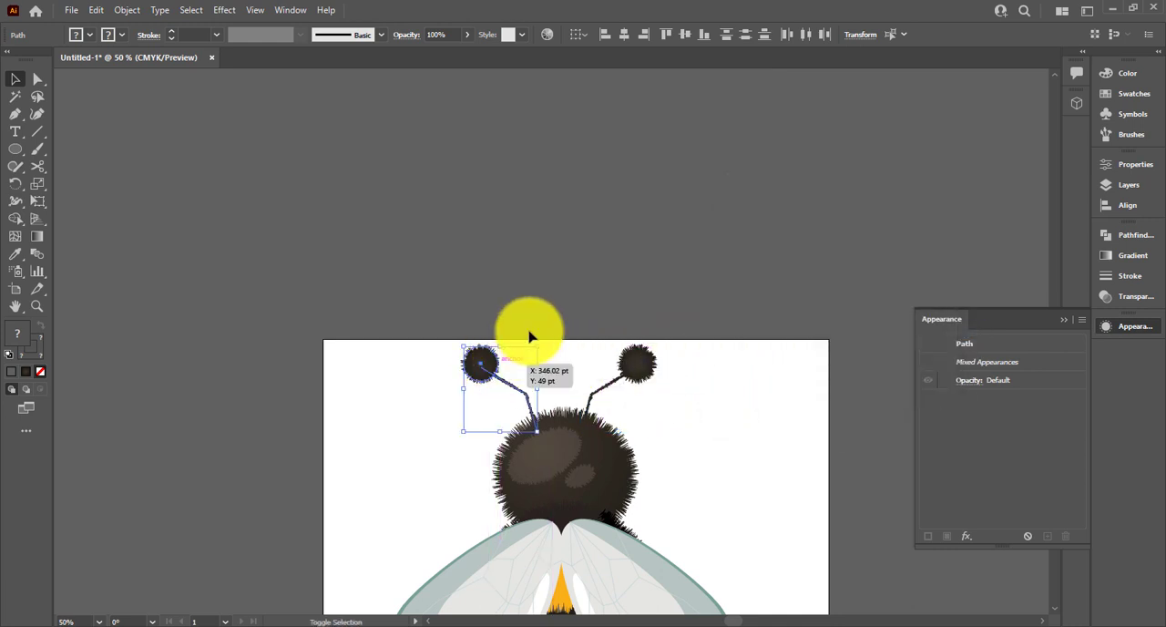
left_click(562, 369)
Round the corner at the bend of both antenna lines into smooth curves and fit the artboard in view
scroll(562, 369, "up", 2)
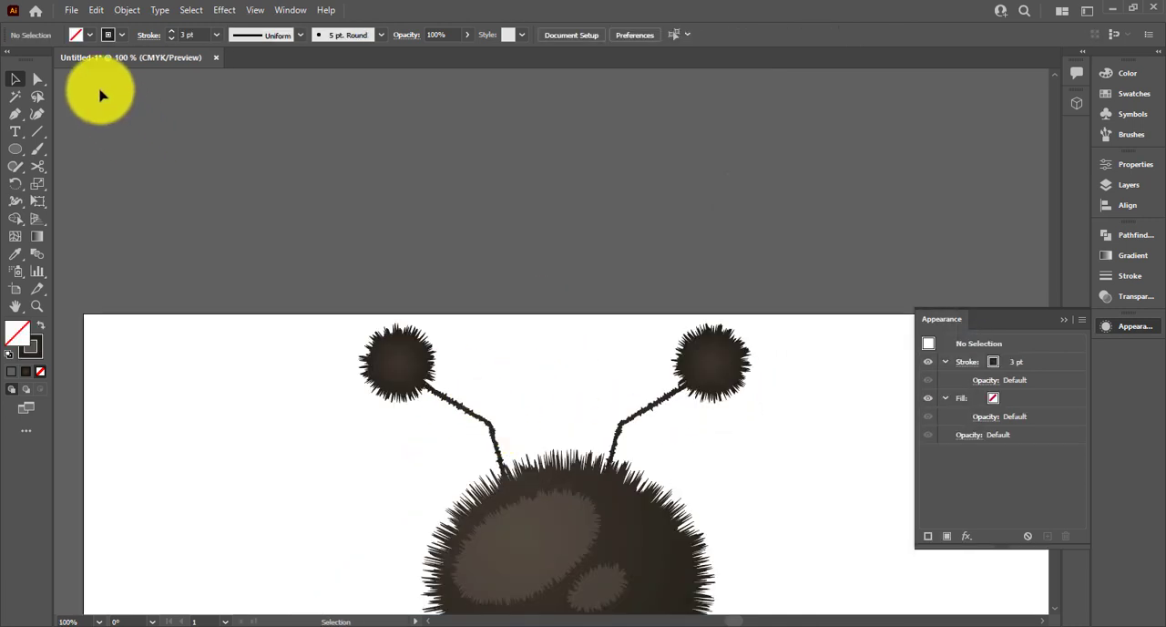
left_click(38, 80)
left_click(495, 420)
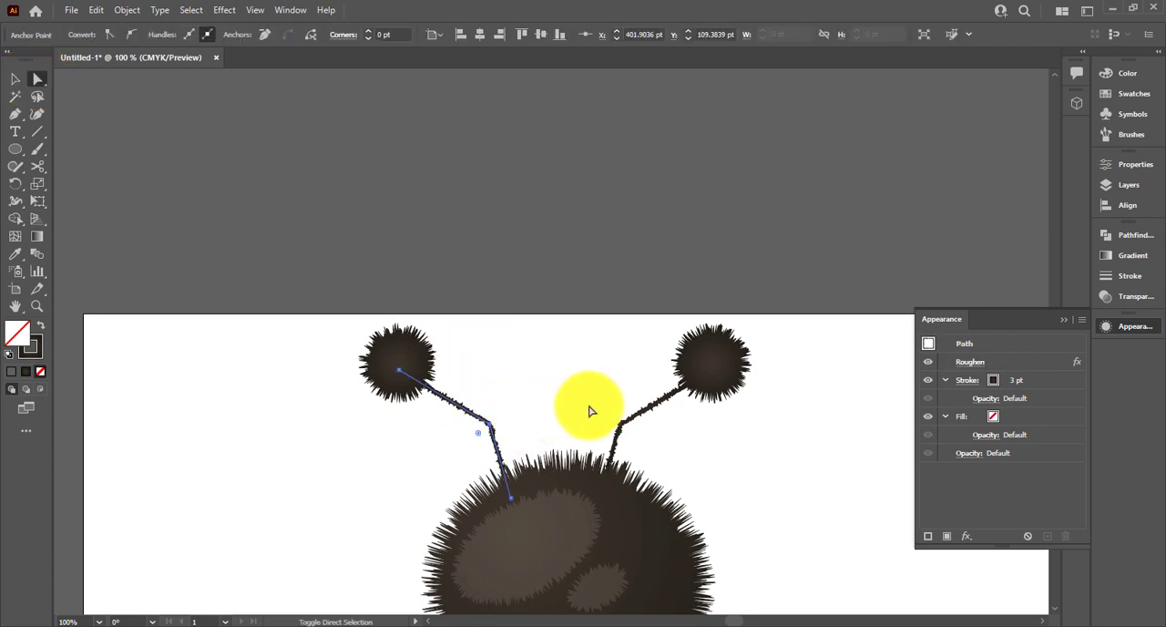
left_click_drag(592, 407, 760, 528)
left_click(589, 311)
key("ctrl+0")
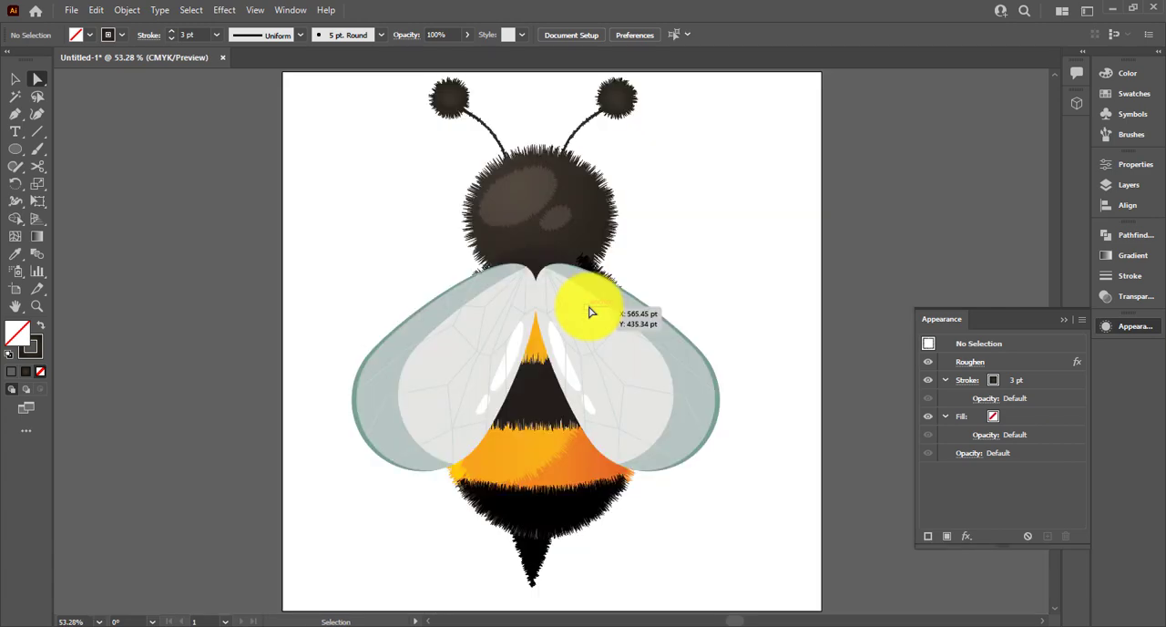